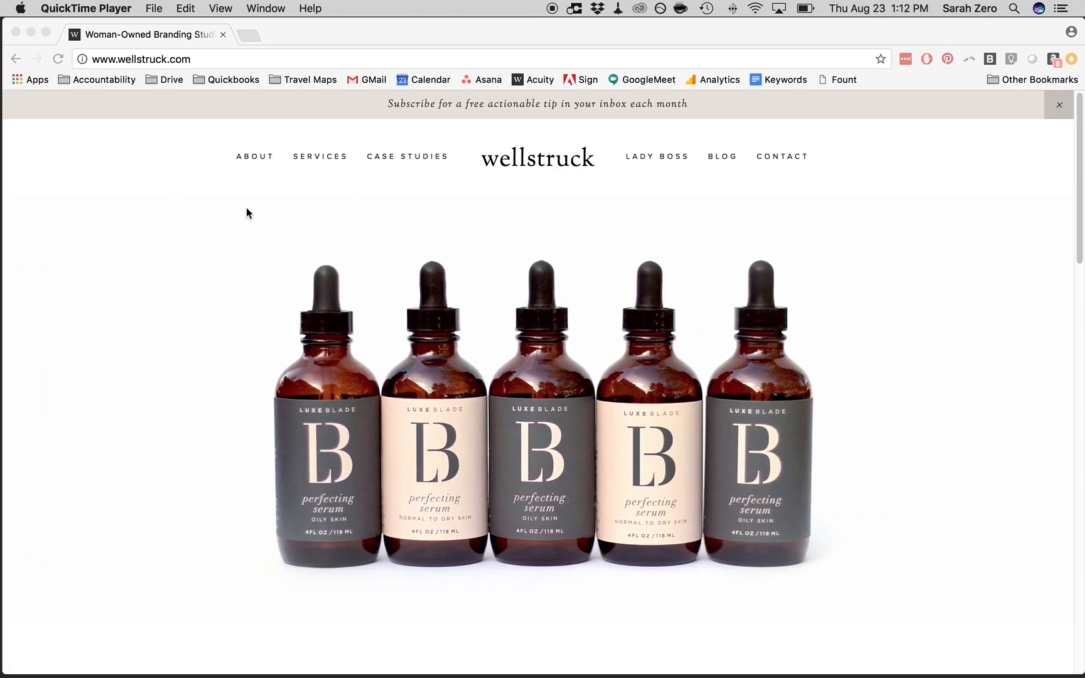
# Open the wellstruck Instagram profile in a new browser tab
pyautogui.click(300, 28)
pyautogui.press('super+t')
pyautogui.write('inst')
pyautogui.press('Return')
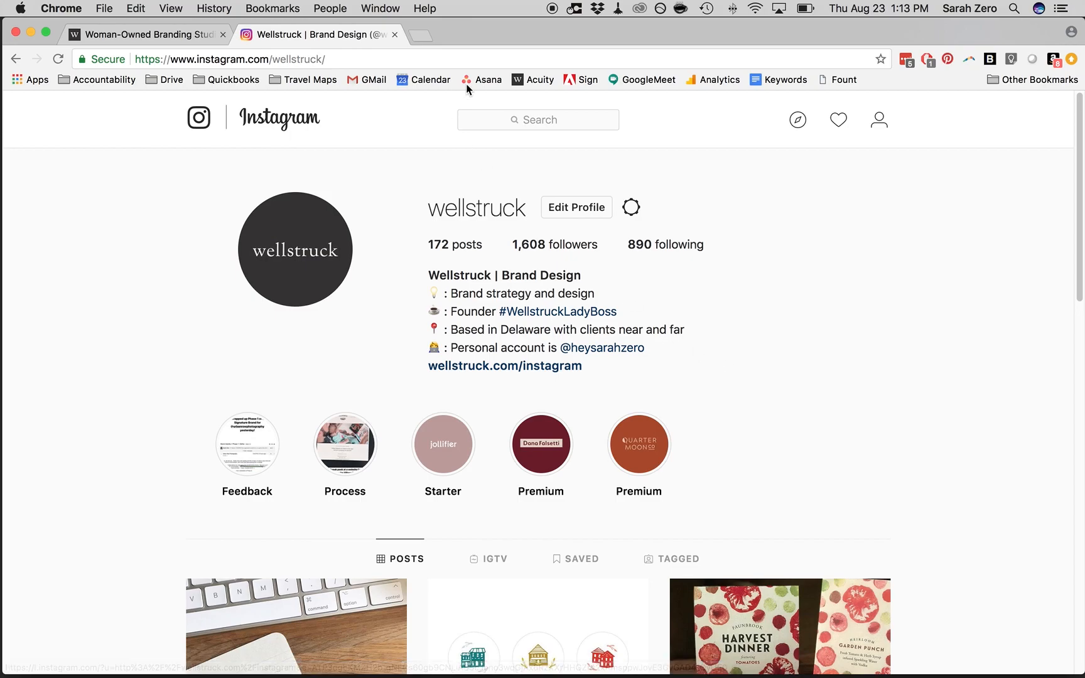
# Load wellstruck.com in another new tab and open its Services page in a separate tab
pyautogui.press('super+t')
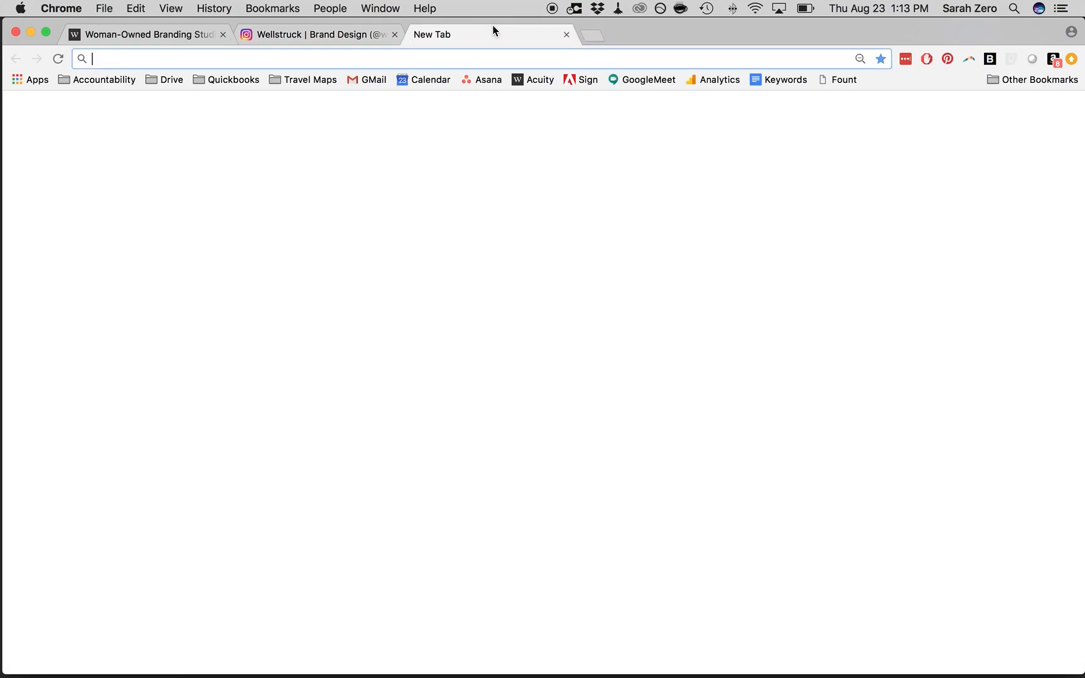
pyautogui.write('wells')
pyautogui.press('Return')
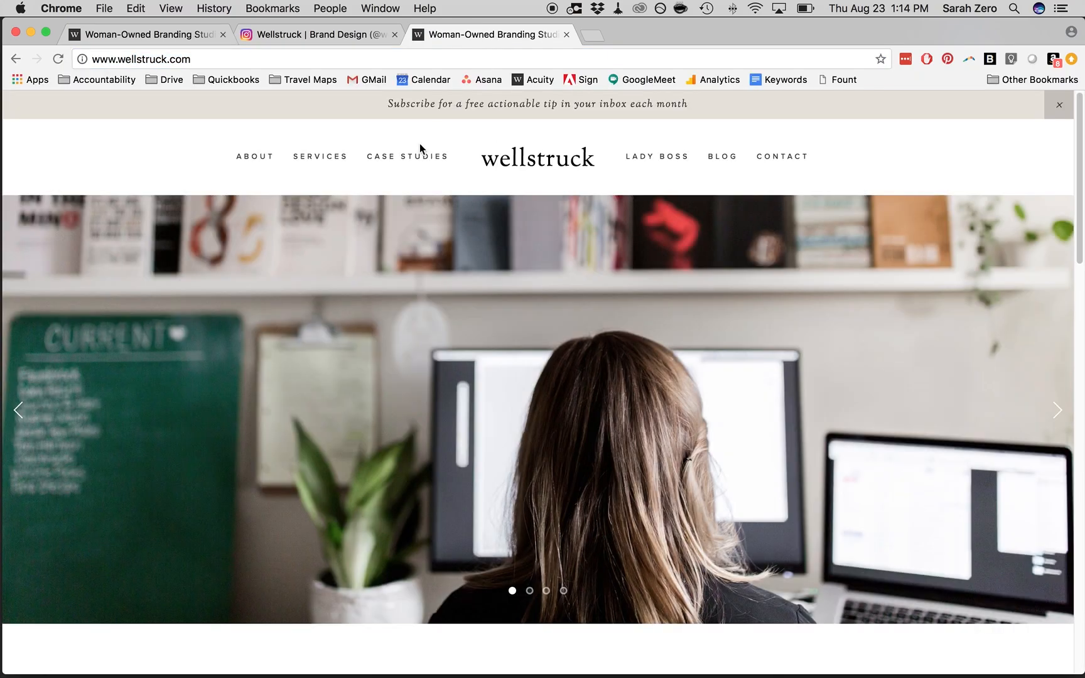
pyautogui.rightClick(322, 154)
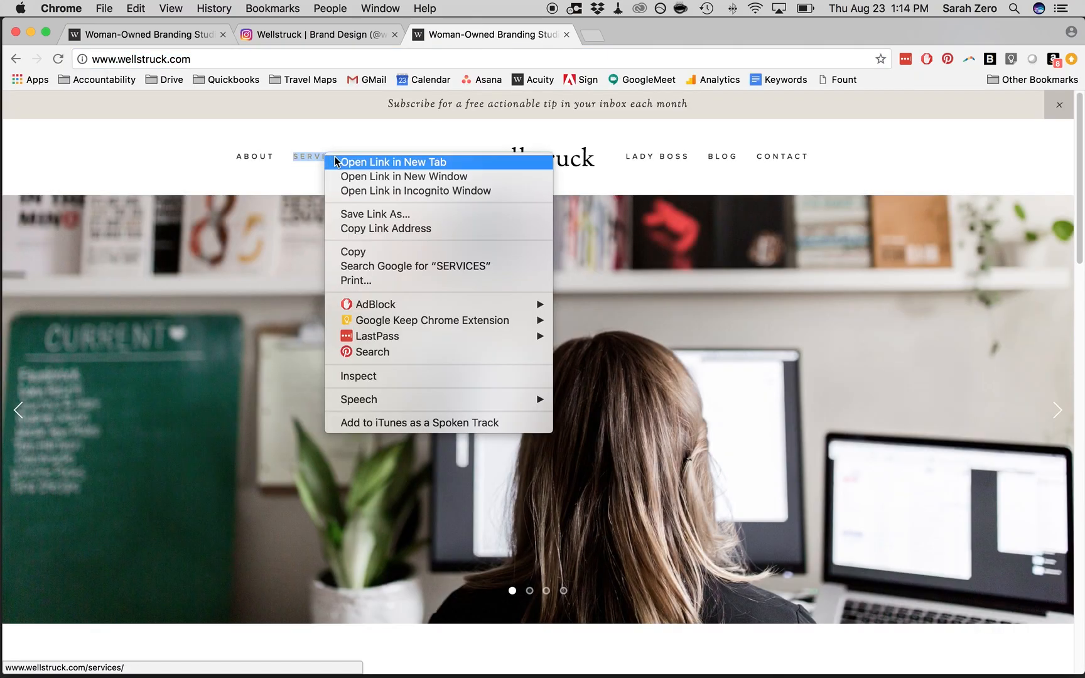
pyautogui.click(335, 160)
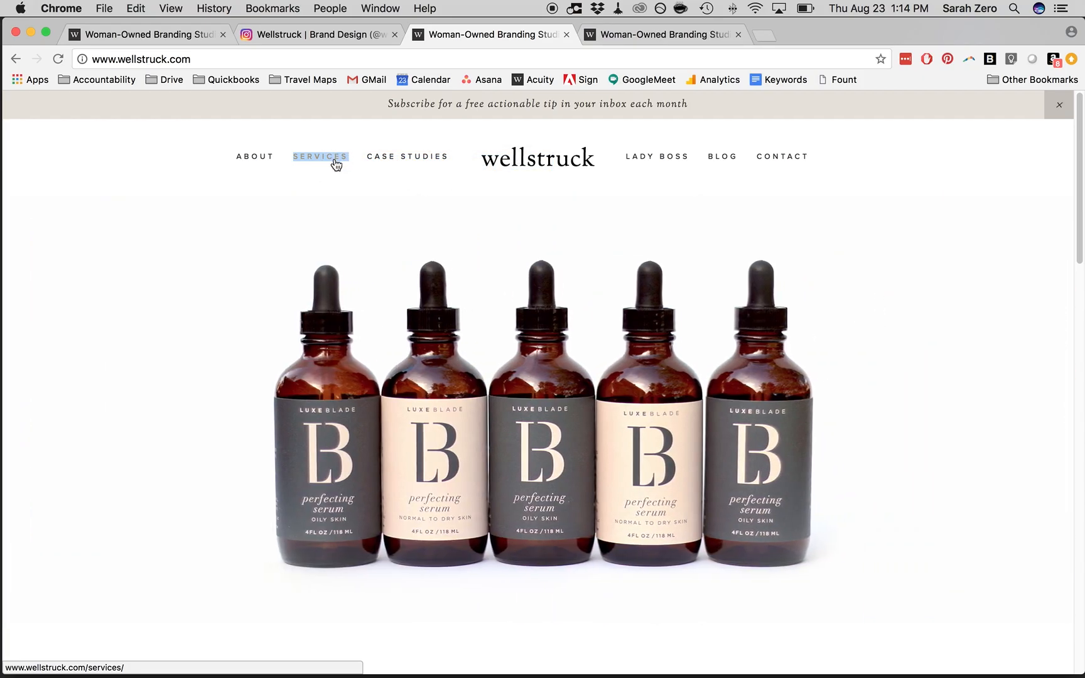
# Open the Subscribe link from the homepage footer in a new tab
pyautogui.scroll(-20, 402, 189)
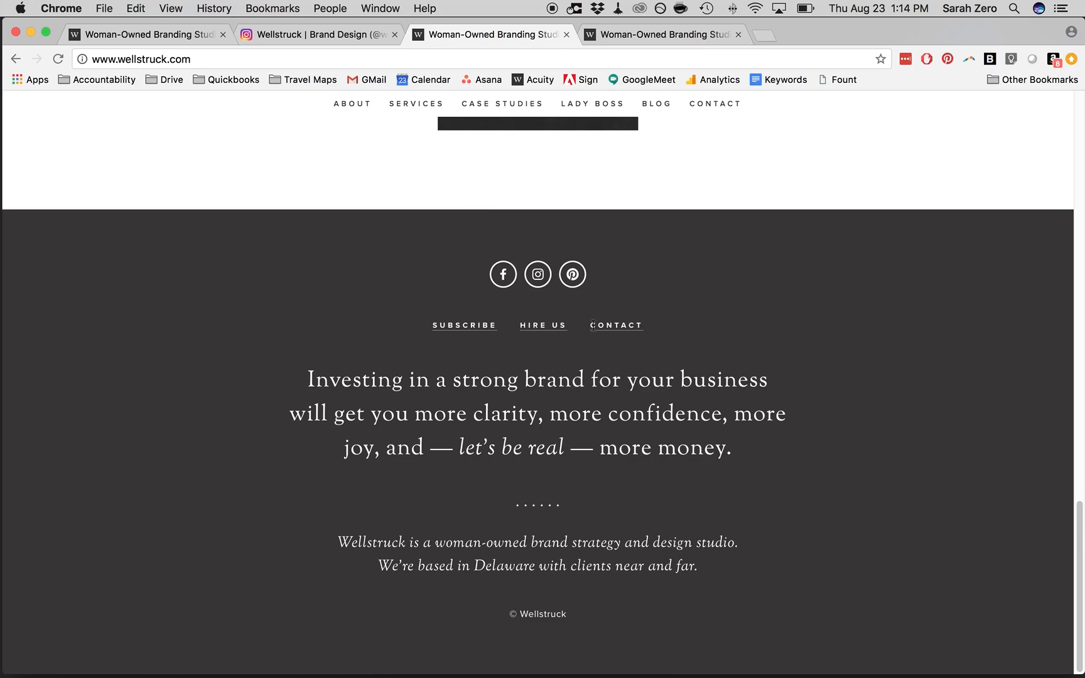
pyautogui.rightClick(452, 324)
pyautogui.click(465, 334)
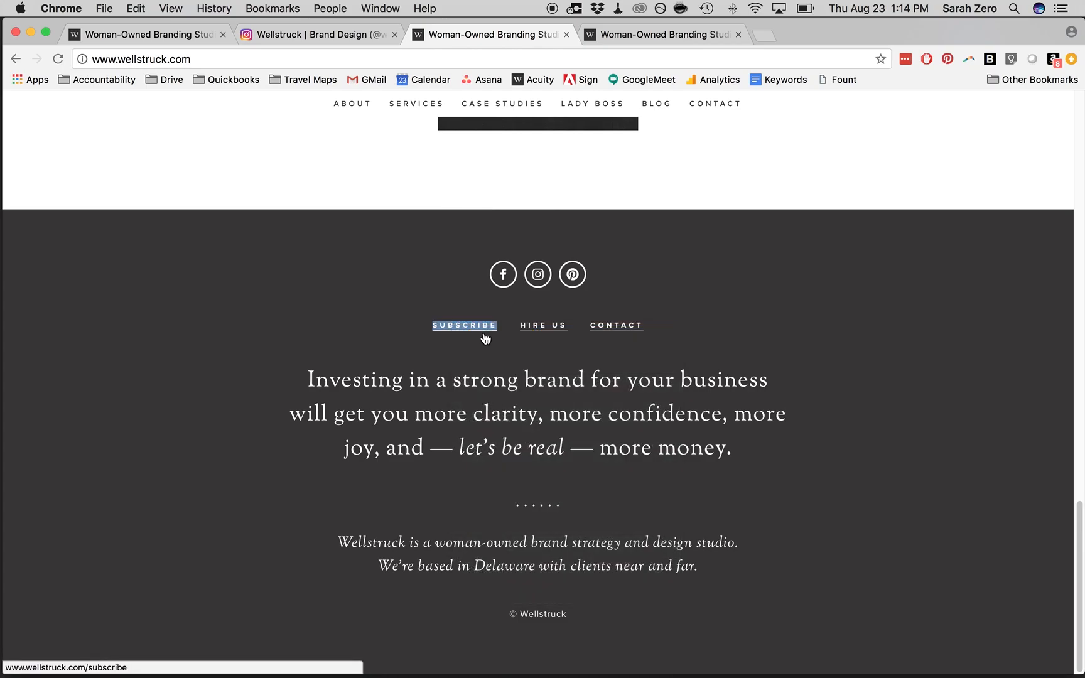
# Open the Lady Boss and Blog pages from the site's main navigation in separate new tabs
pyautogui.scroll(10, 681, 153)
pyautogui.scroll(10, 678, 152)
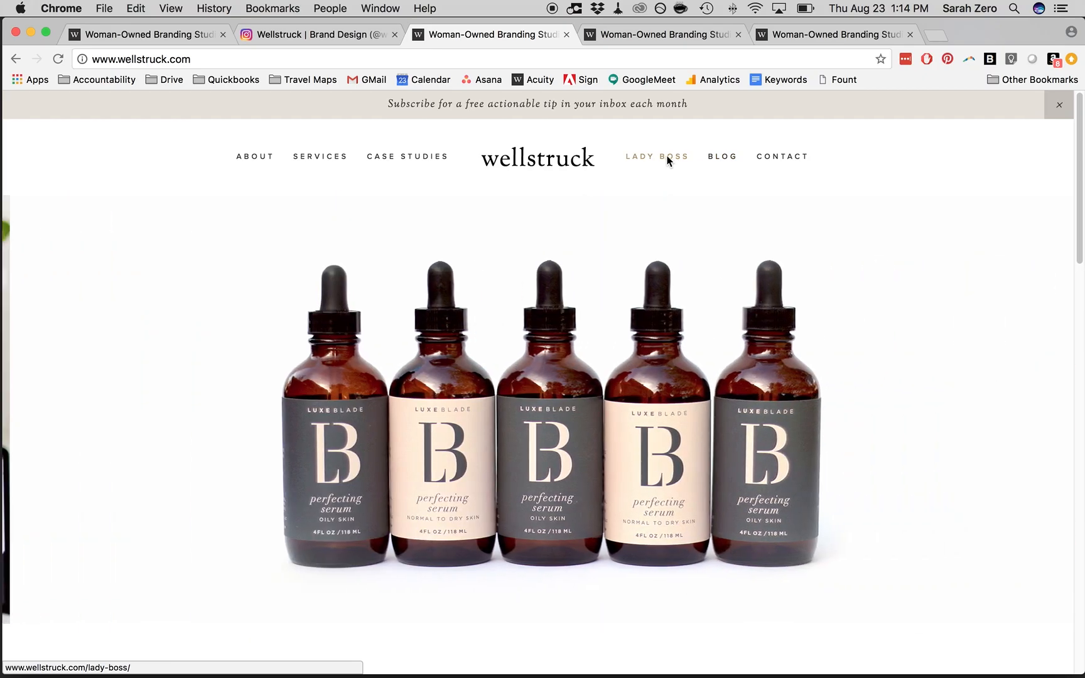
pyautogui.rightClick(668, 160)
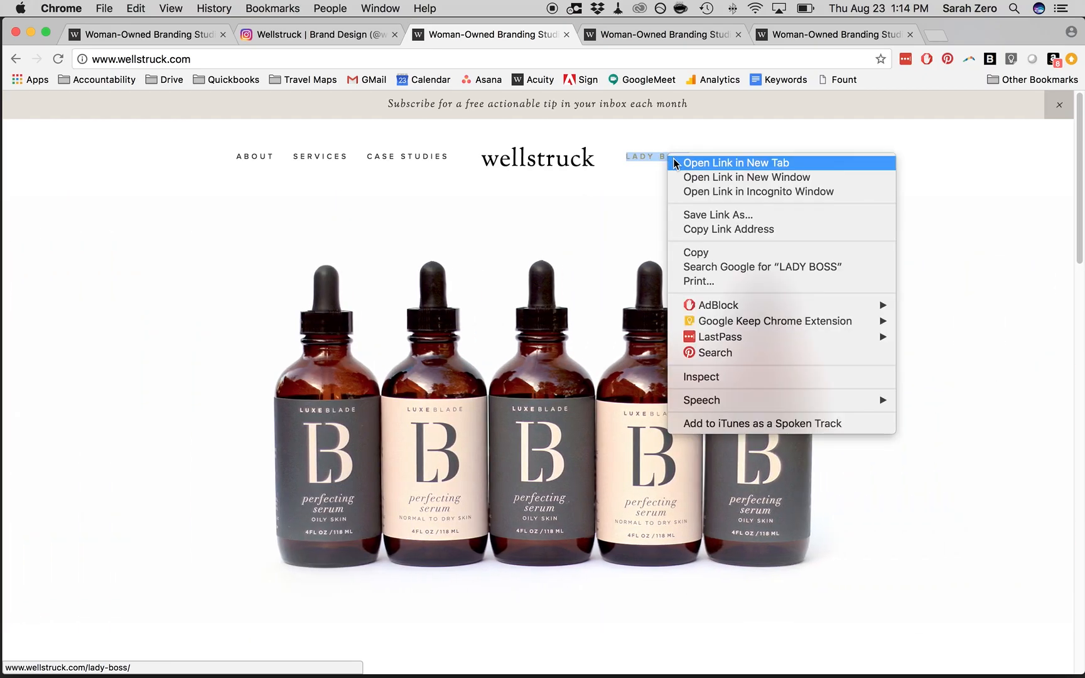
pyautogui.click(675, 163)
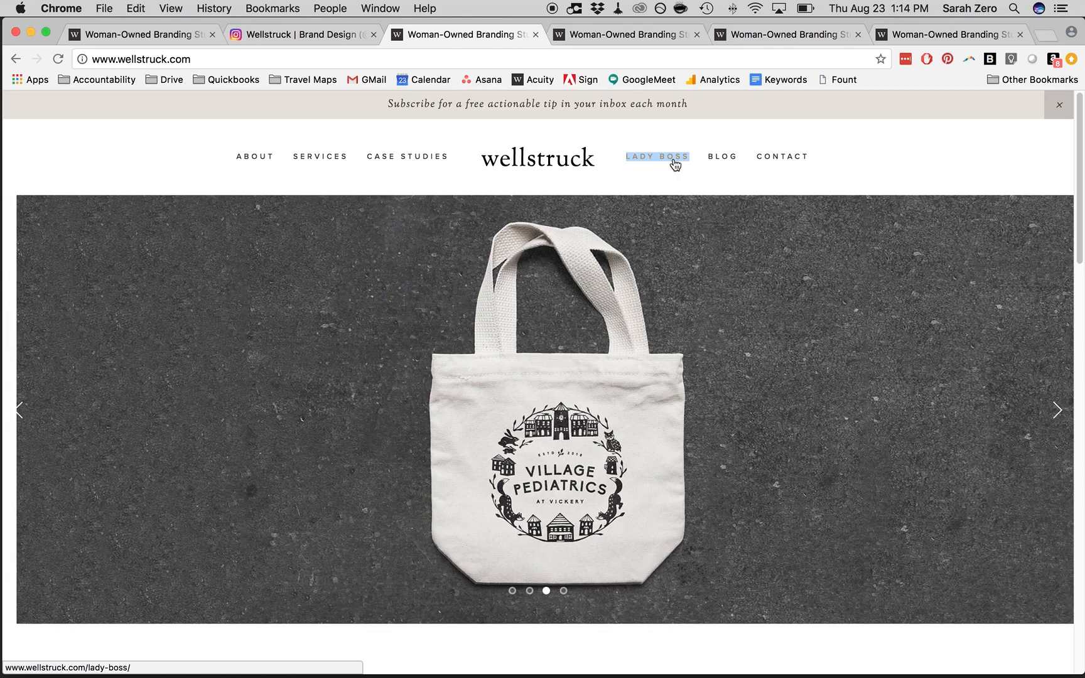
pyautogui.rightClick(721, 155)
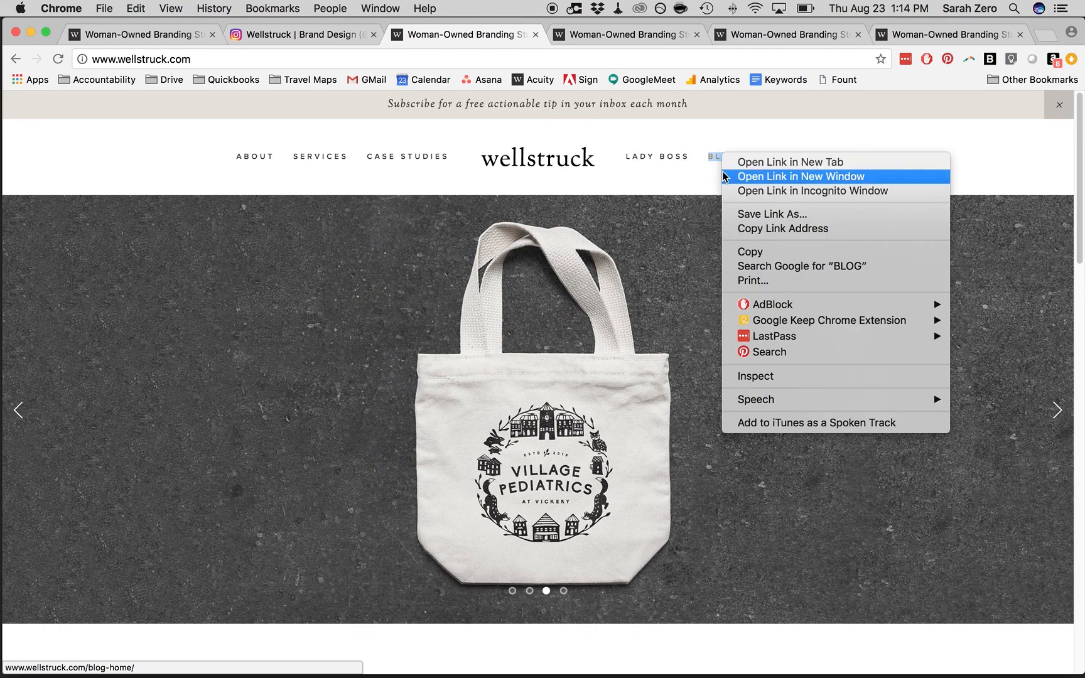
pyautogui.click(729, 165)
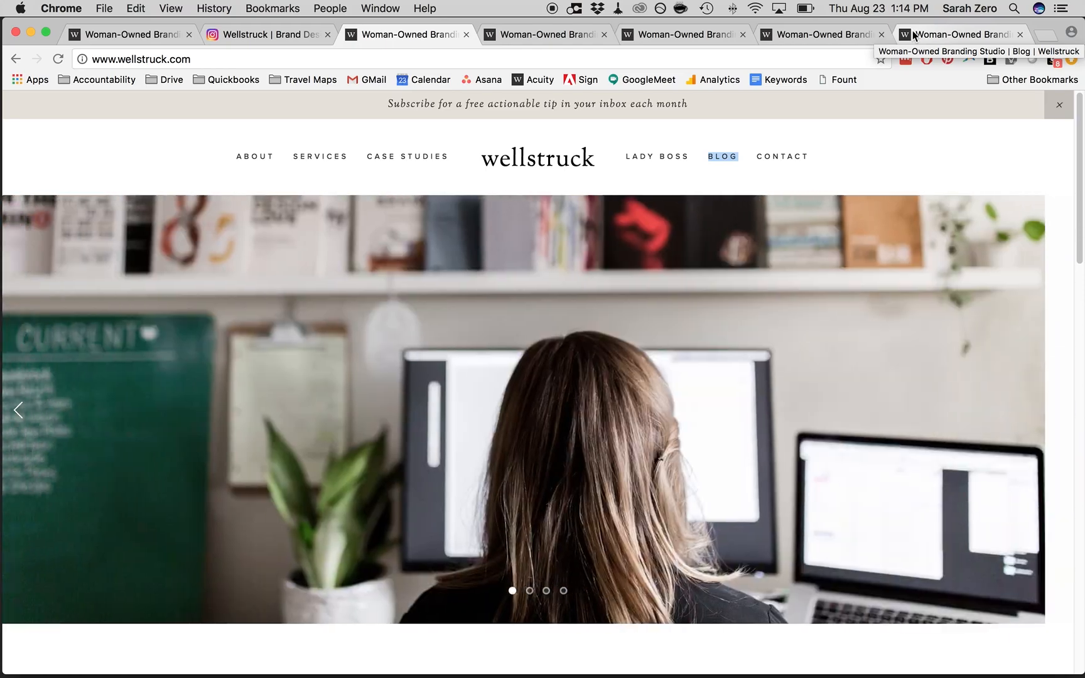
# Find the post "How to Boost a Friend's SEO" on the blog page and open it in a new tab
pyautogui.click(722, 156)
pyautogui.scroll(-5, 779, 314)
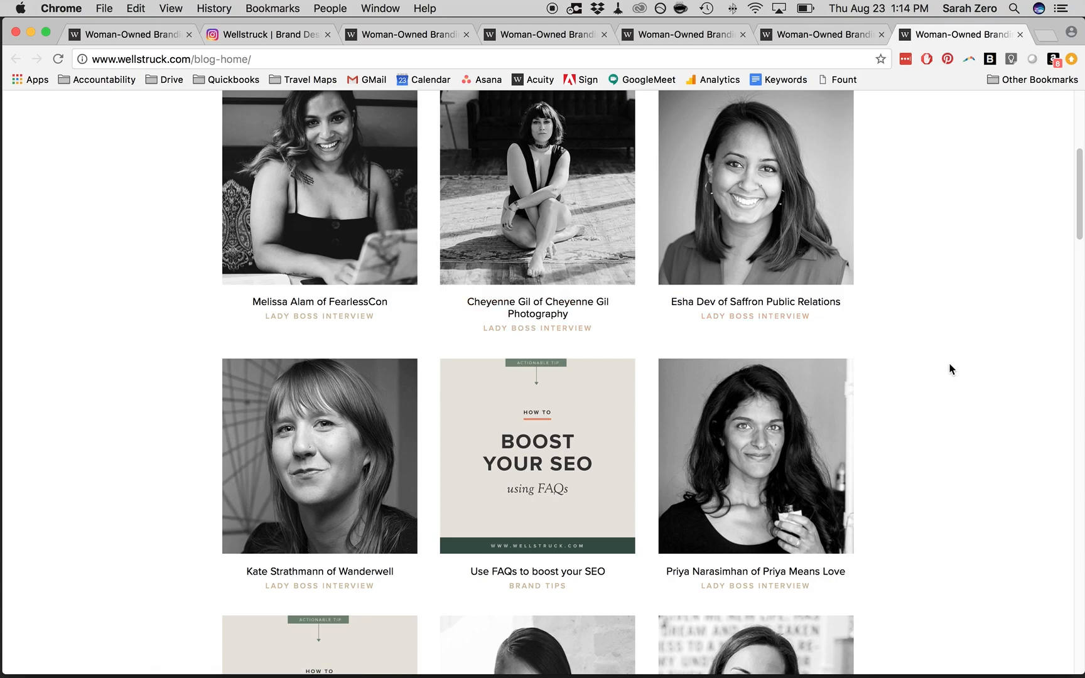
pyautogui.scroll(-12, 951, 369)
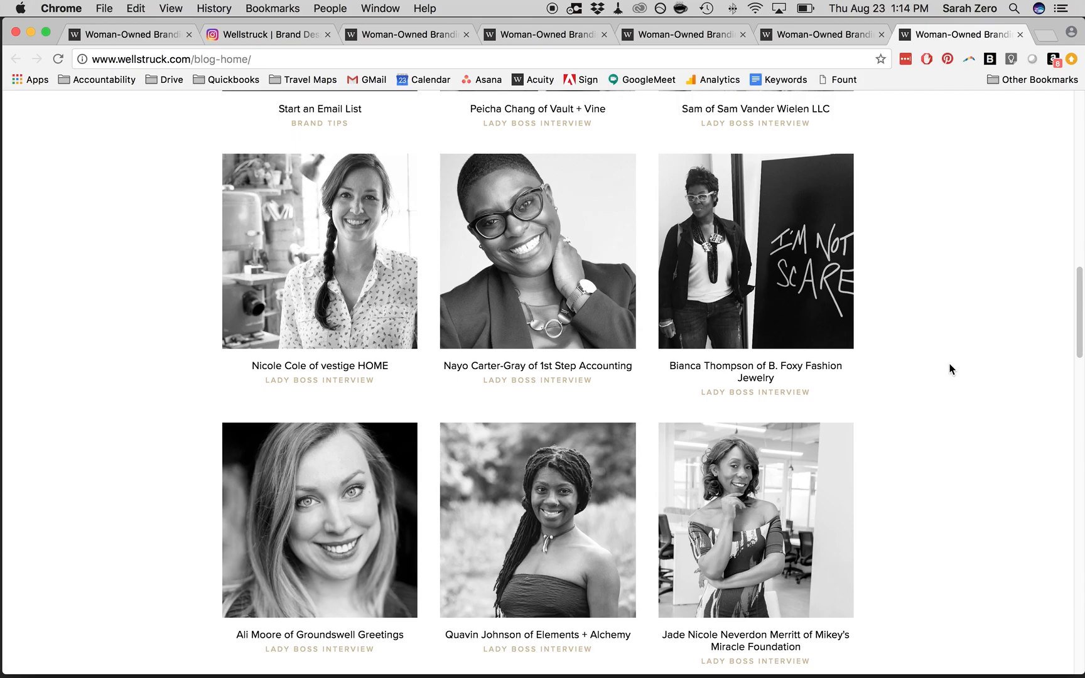
pyautogui.scroll(-15, 951, 365)
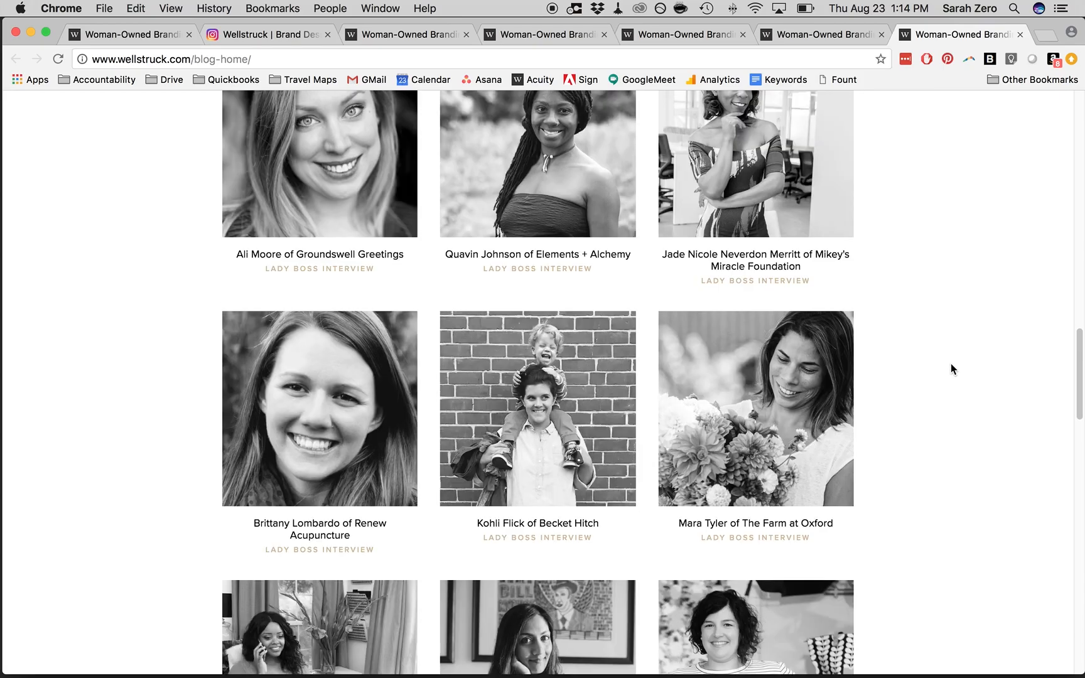
pyautogui.scroll(15, 950, 369)
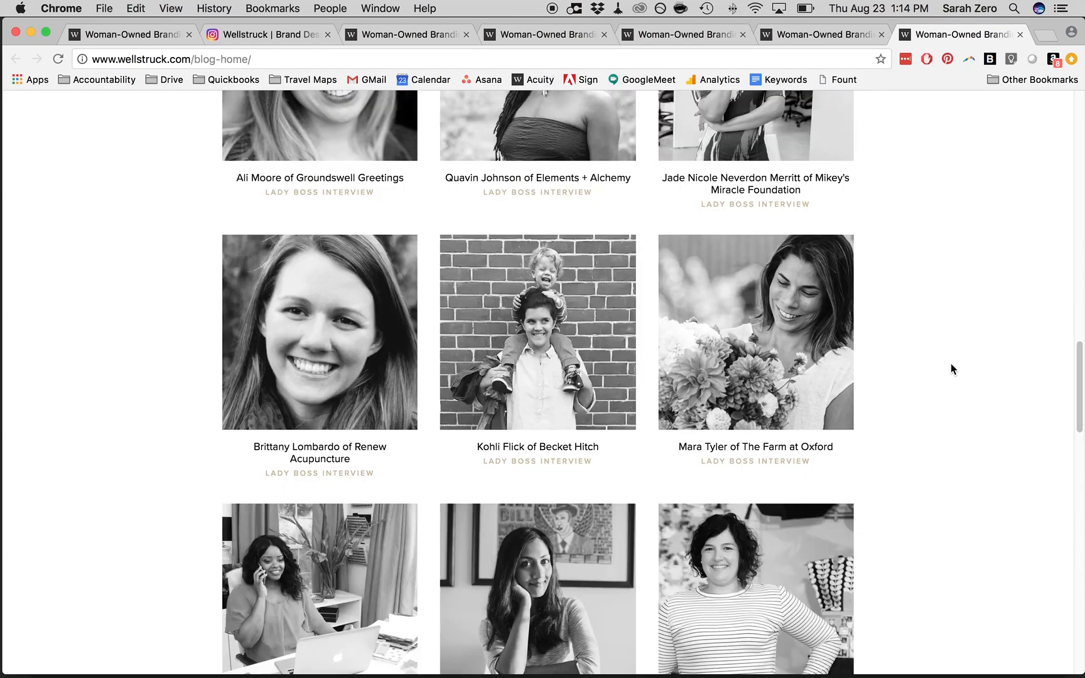
pyautogui.scroll(-15, 950, 368)
pyautogui.scroll(10, 949, 367)
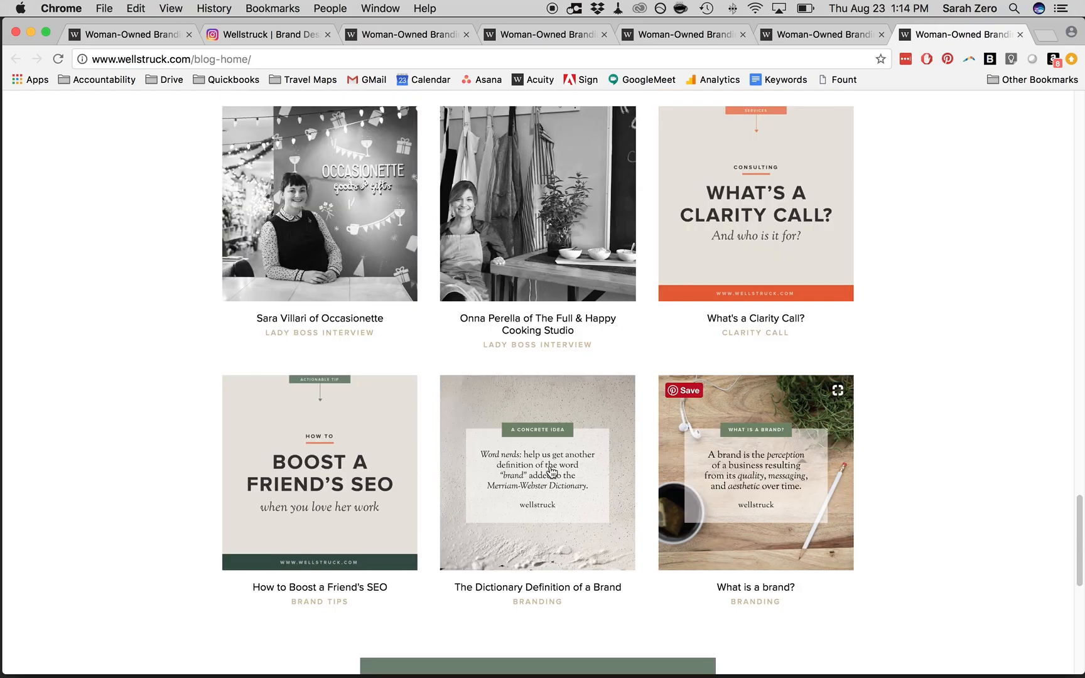
pyautogui.rightClick(316, 588)
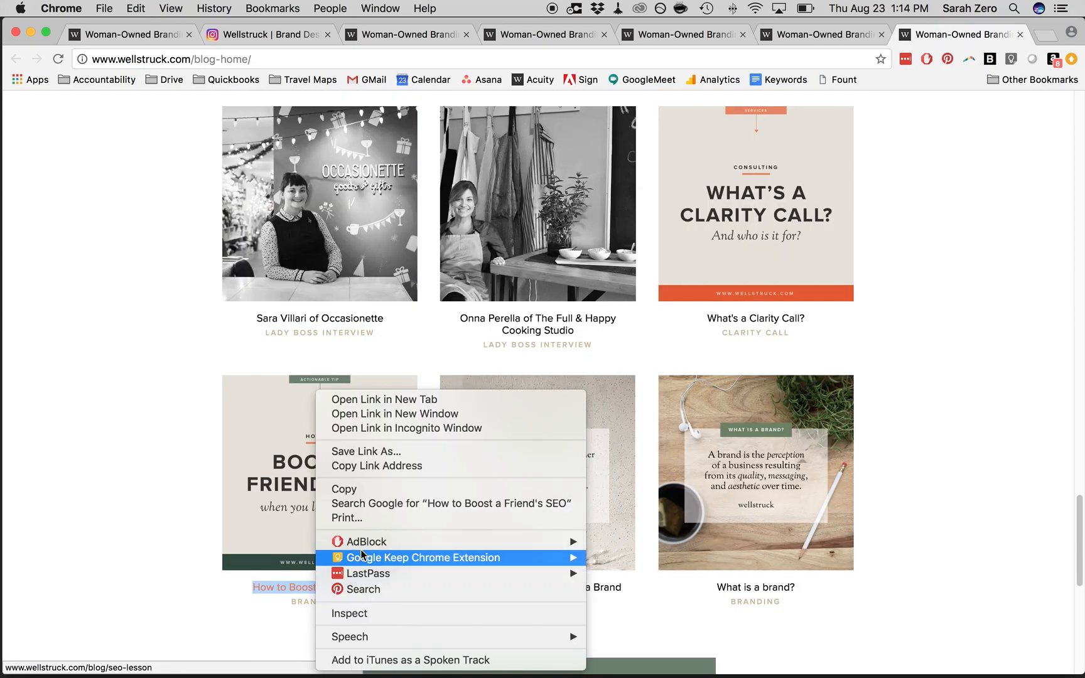
pyautogui.click(360, 400)
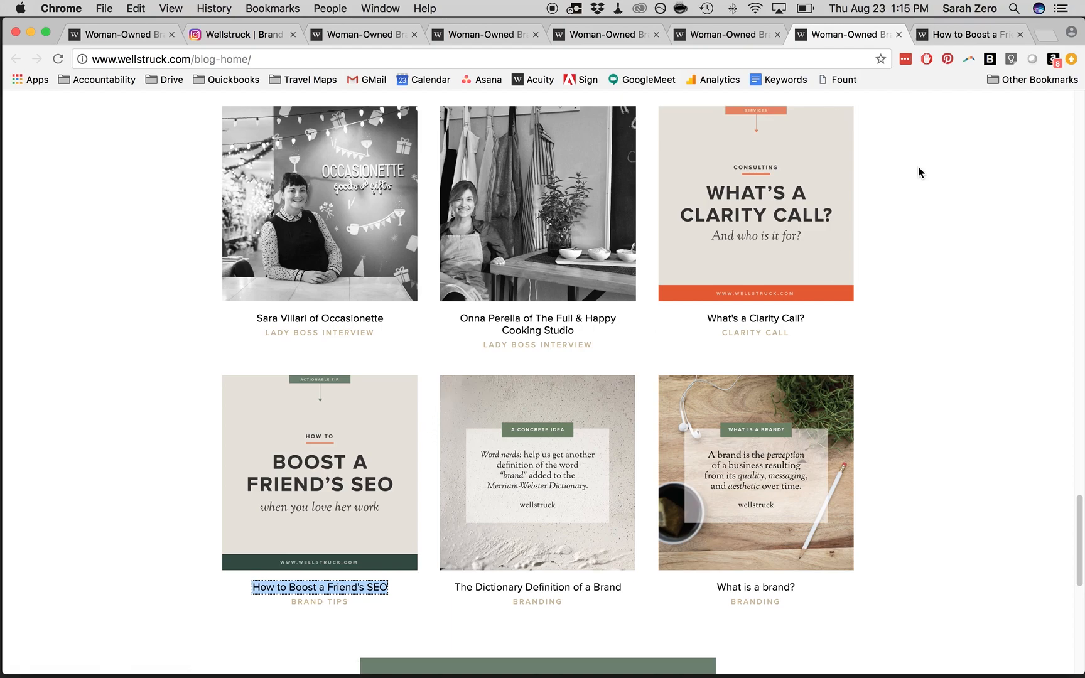
# Close the extra homepage tab and the blog index tab, keeping the Services, Subscribe, Lady Boss and SEO post tabs open
pyautogui.click(352, 38)
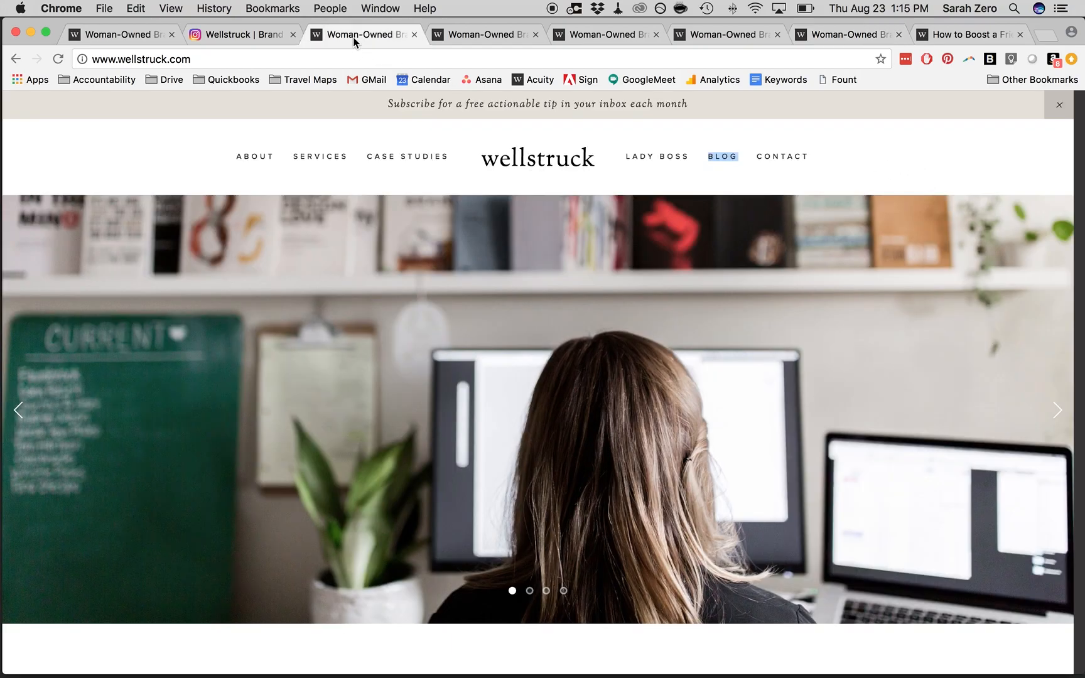
pyautogui.click(413, 34)
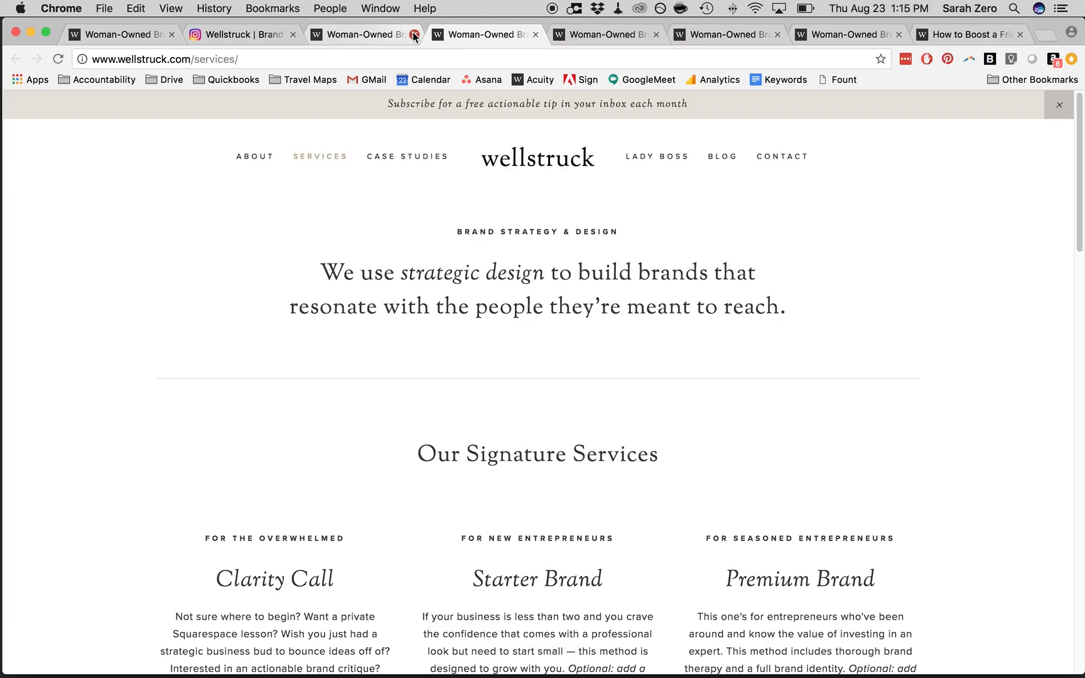
pyautogui.click(530, 39)
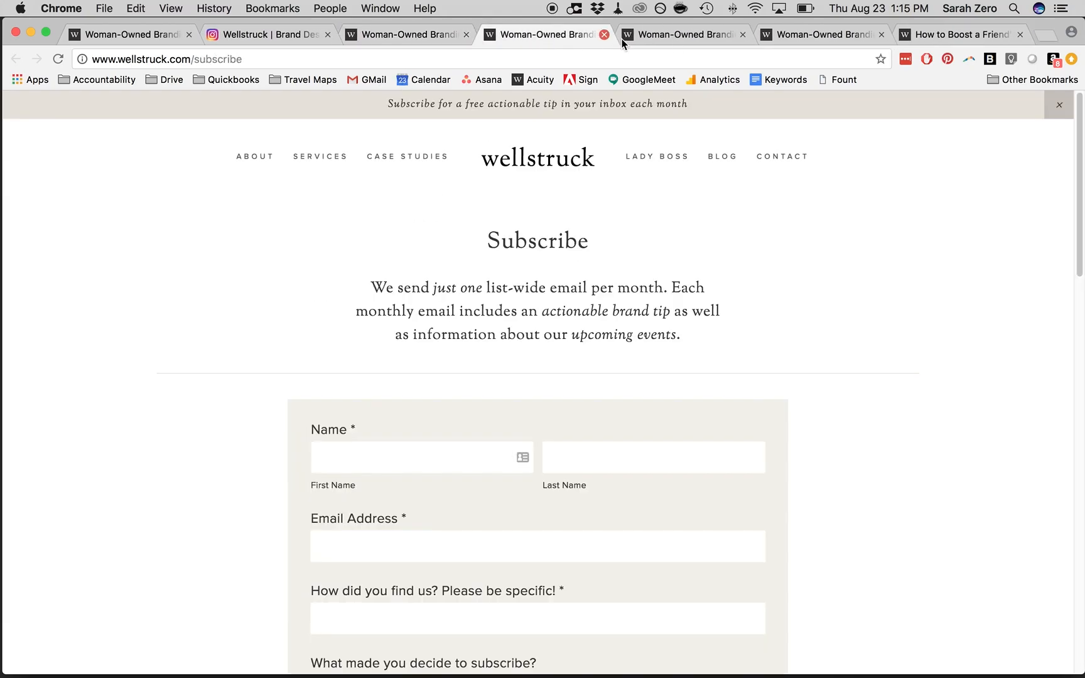
pyautogui.click(681, 36)
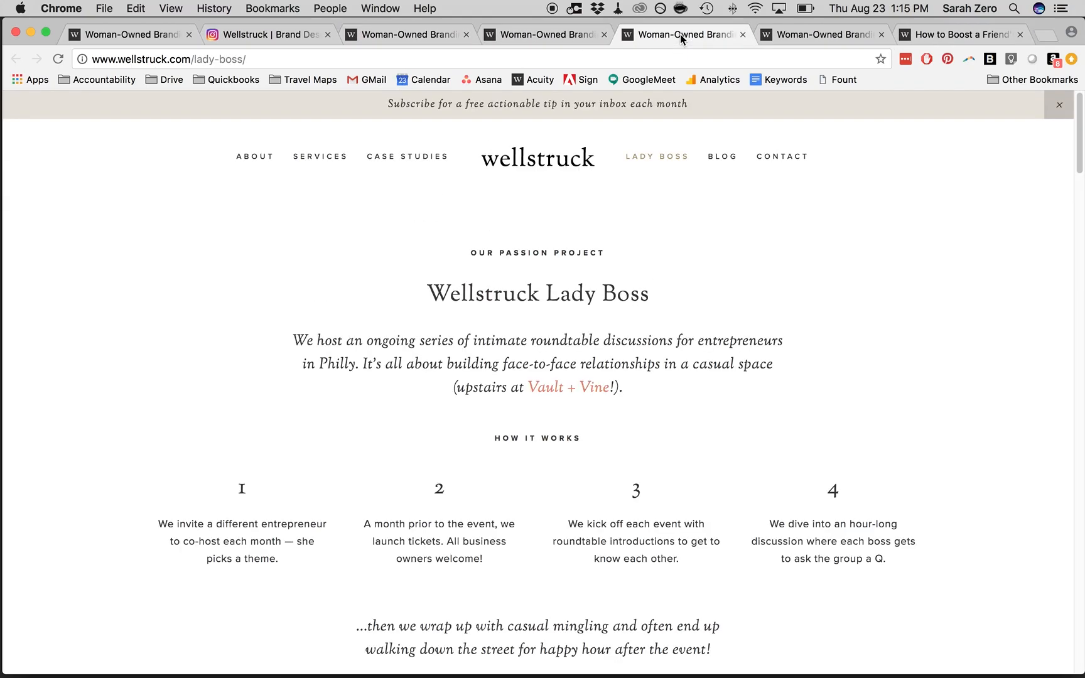
pyautogui.click(834, 35)
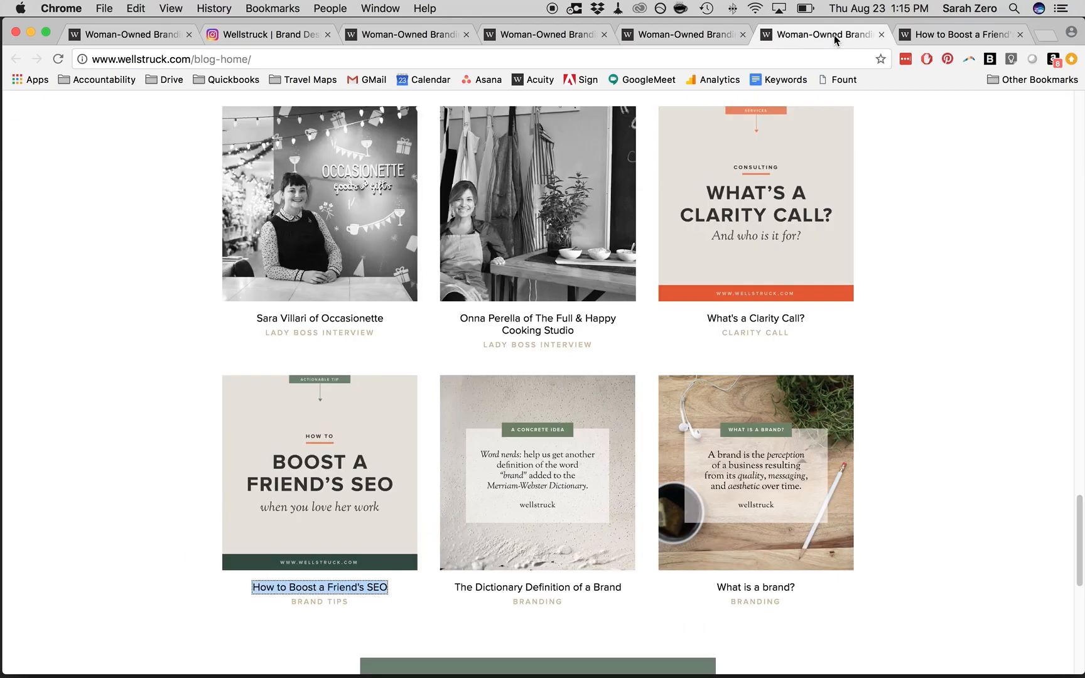
pyautogui.click(880, 34)
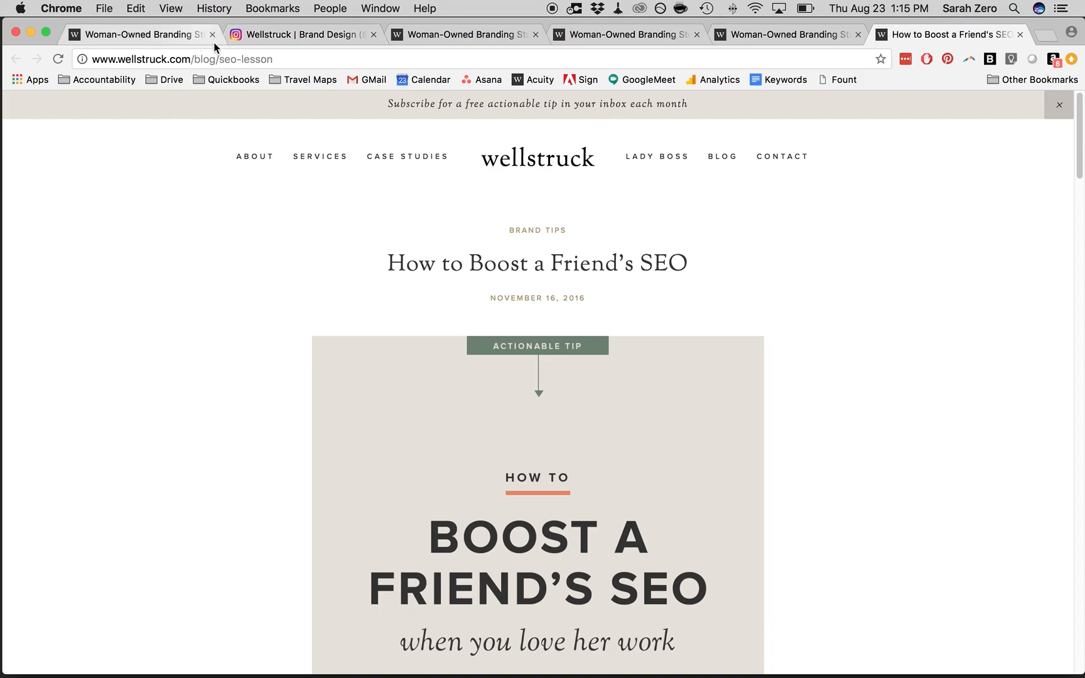
# Return to the original wellstruck.com homepage tab and enter the site's Squarespace editor
pyautogui.click(178, 36)
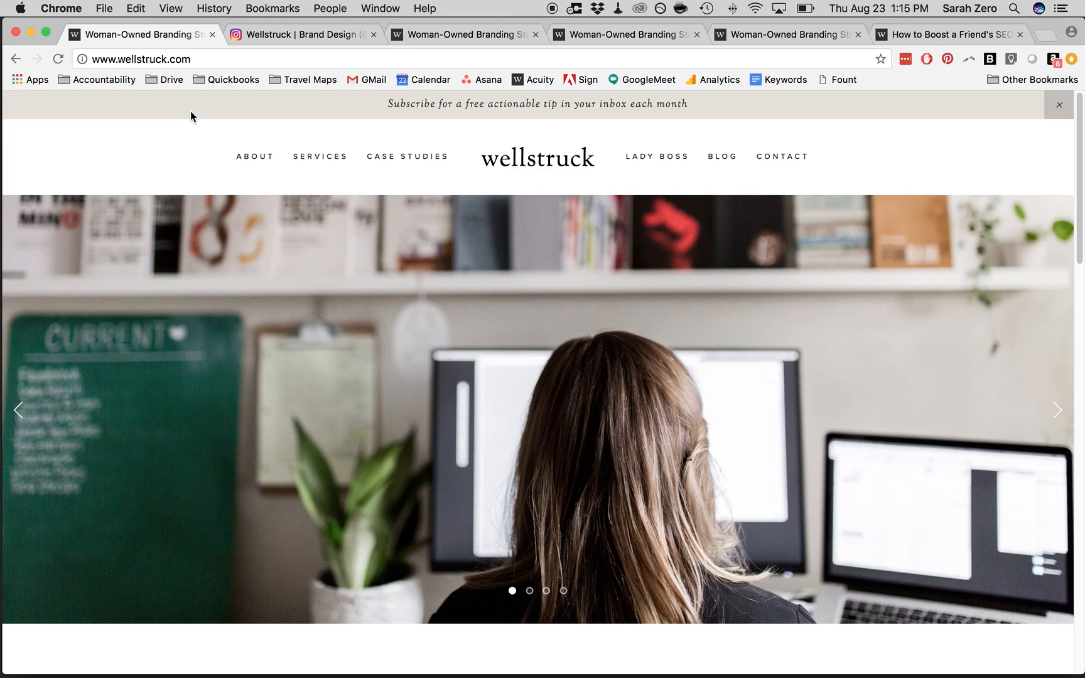
pyautogui.click(211, 58)
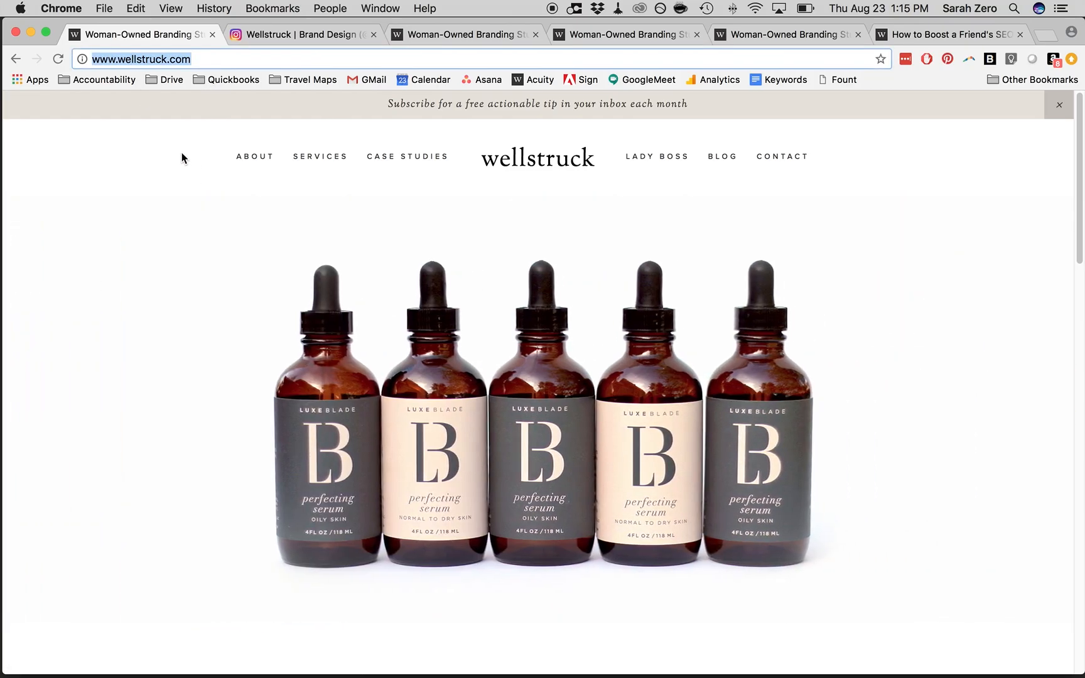
pyautogui.click(171, 146)
pyautogui.press('Escape')
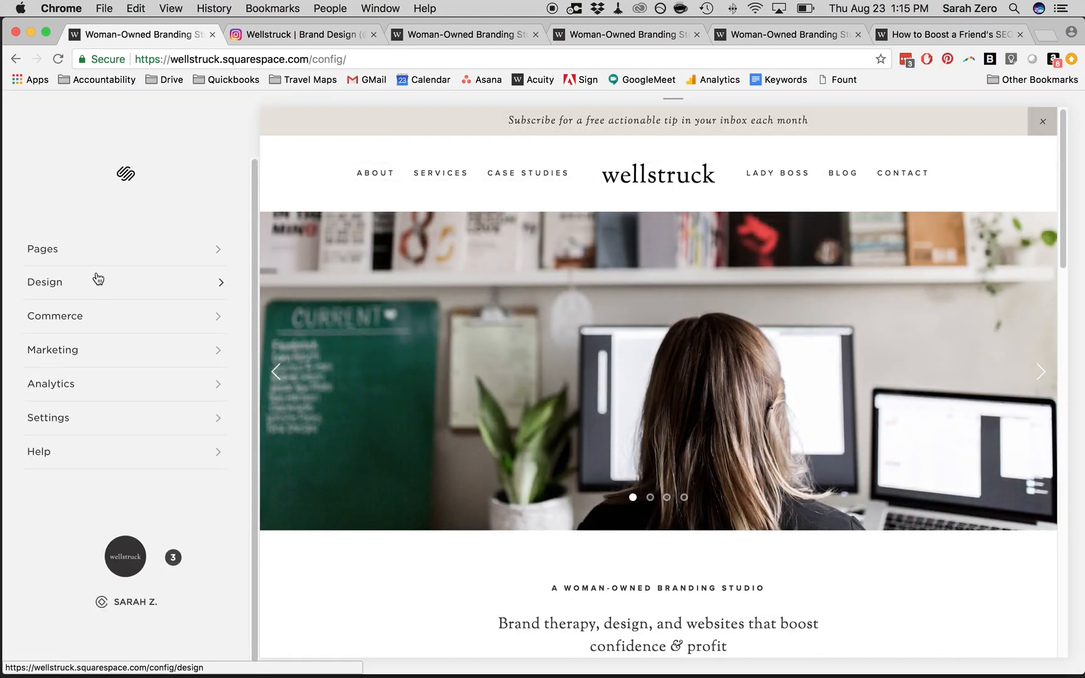
# Add a new page under the Not Linked section of the site's page list
pyautogui.click(56, 250)
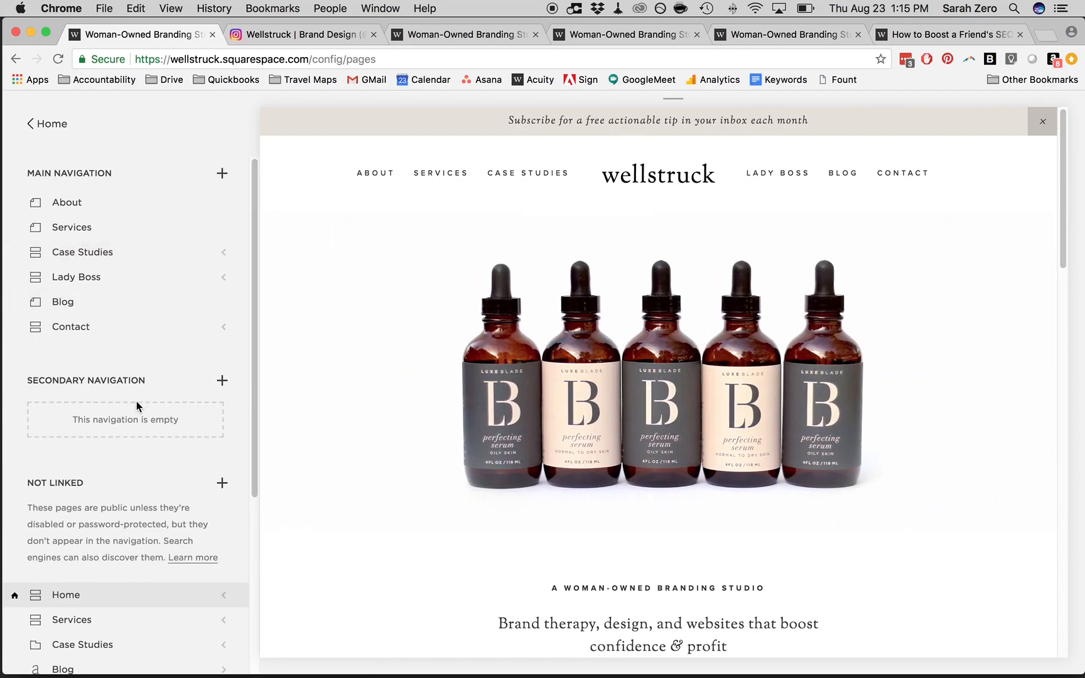
pyautogui.scroll(-3, 137, 406)
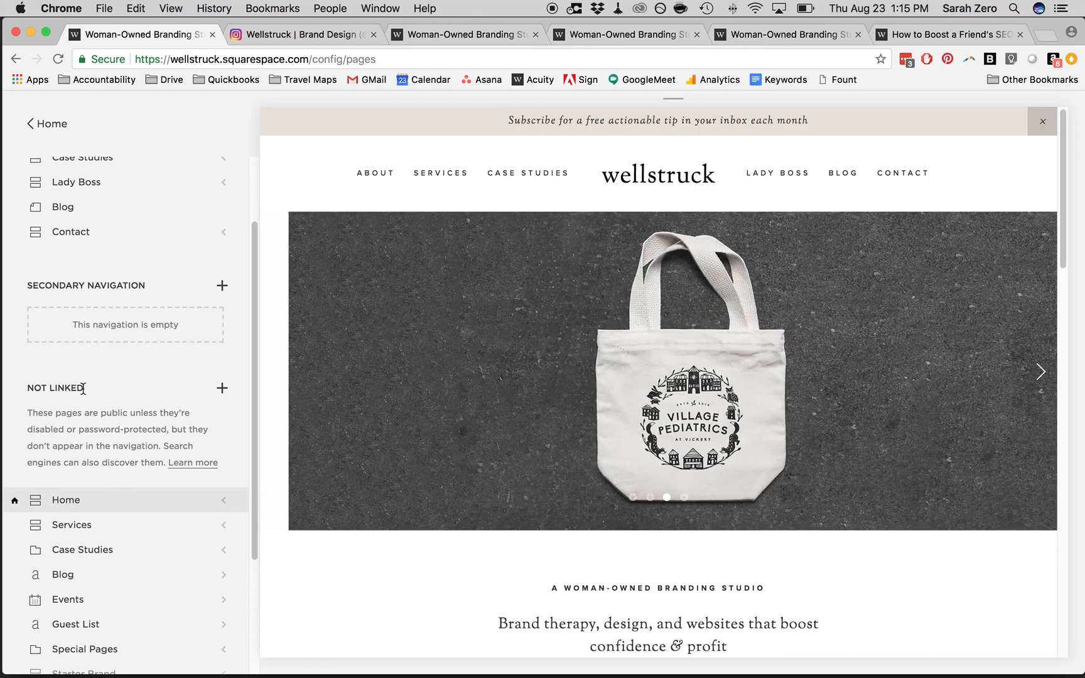
pyautogui.scroll(3, 105, 400)
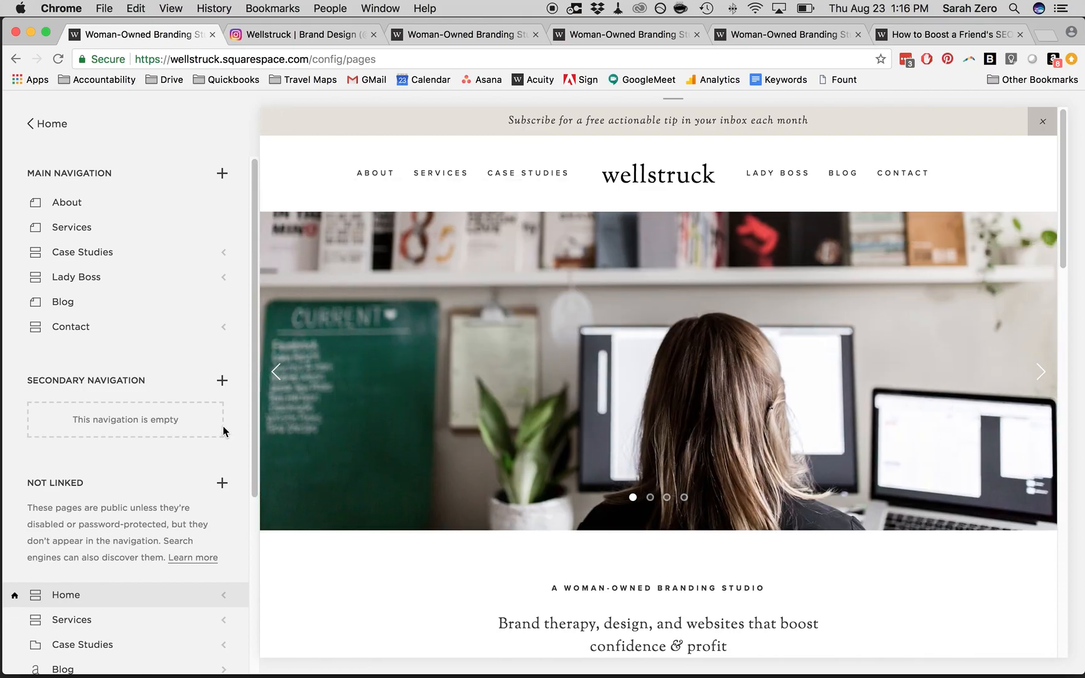
pyautogui.click(223, 484)
pyautogui.click(299, 307)
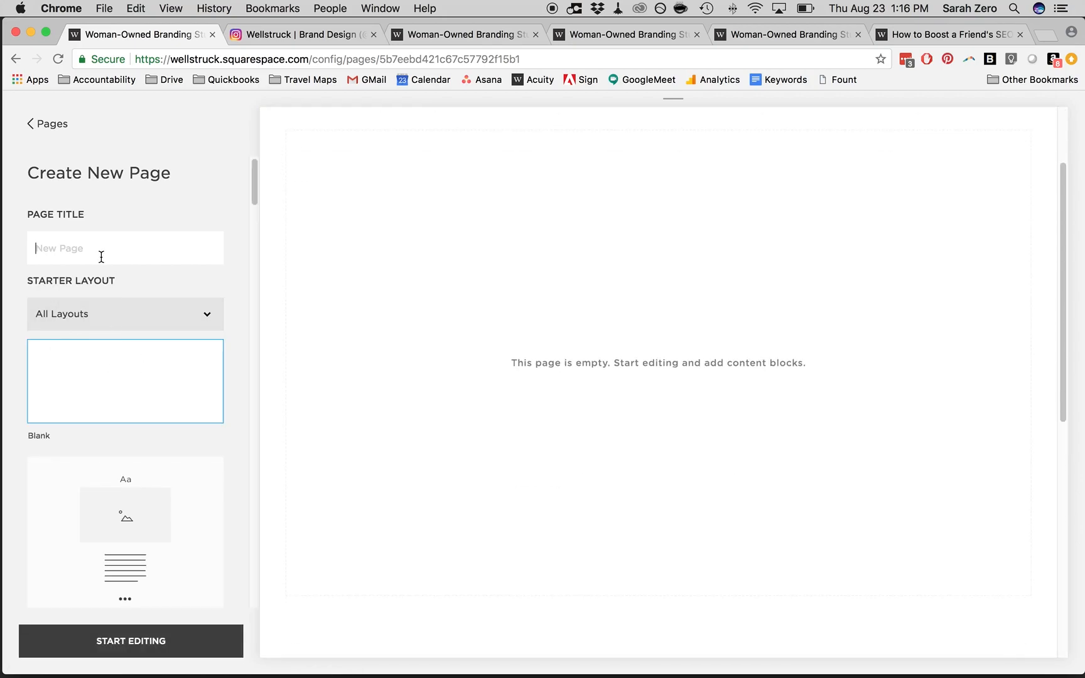
# Title the new page Instagram and start editing it with the Blank layout
pyautogui.write('Instagram')
pyautogui.press('super+a')
pyautogui.write('Social')
pyautogui.press('super+a')
pyautogui.write('Links')
pyautogui.press('super+a')
pyautogui.write('I')
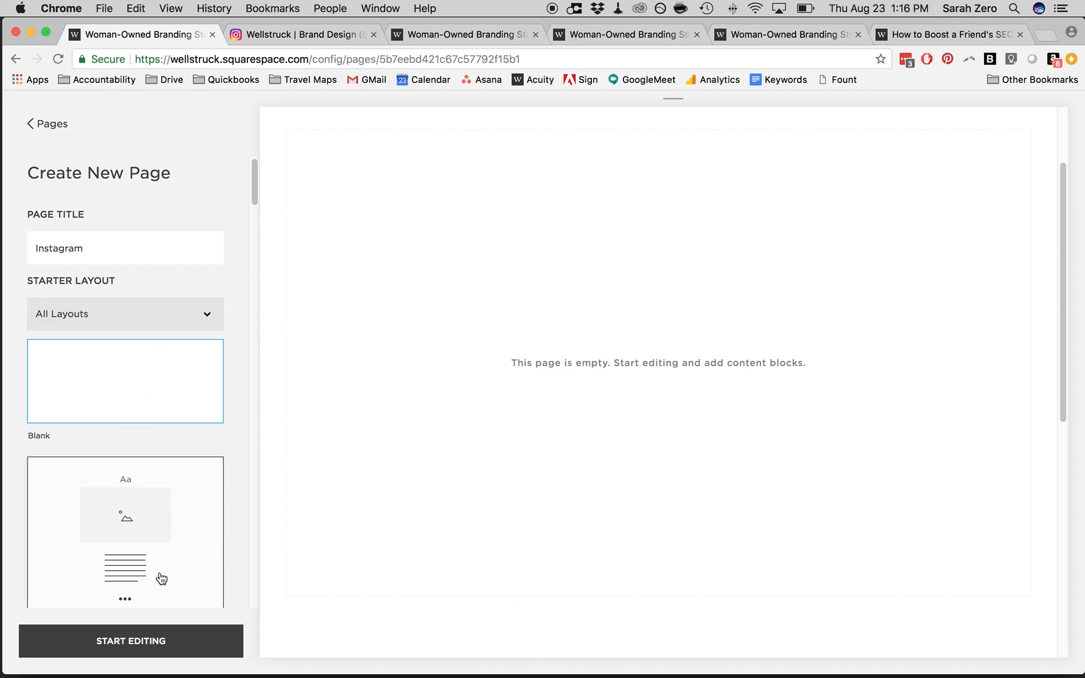
pyautogui.click(145, 641)
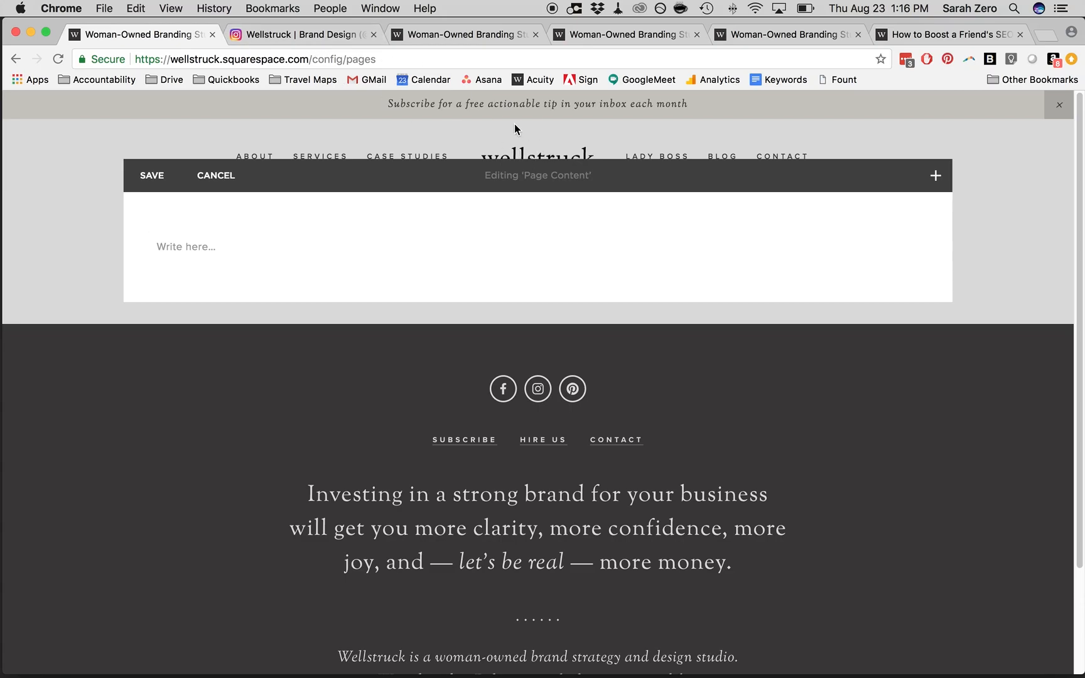
# Capture a screenshot of the round wellstruck profile logo from the Instagram profile page
pyautogui.click(336, 37)
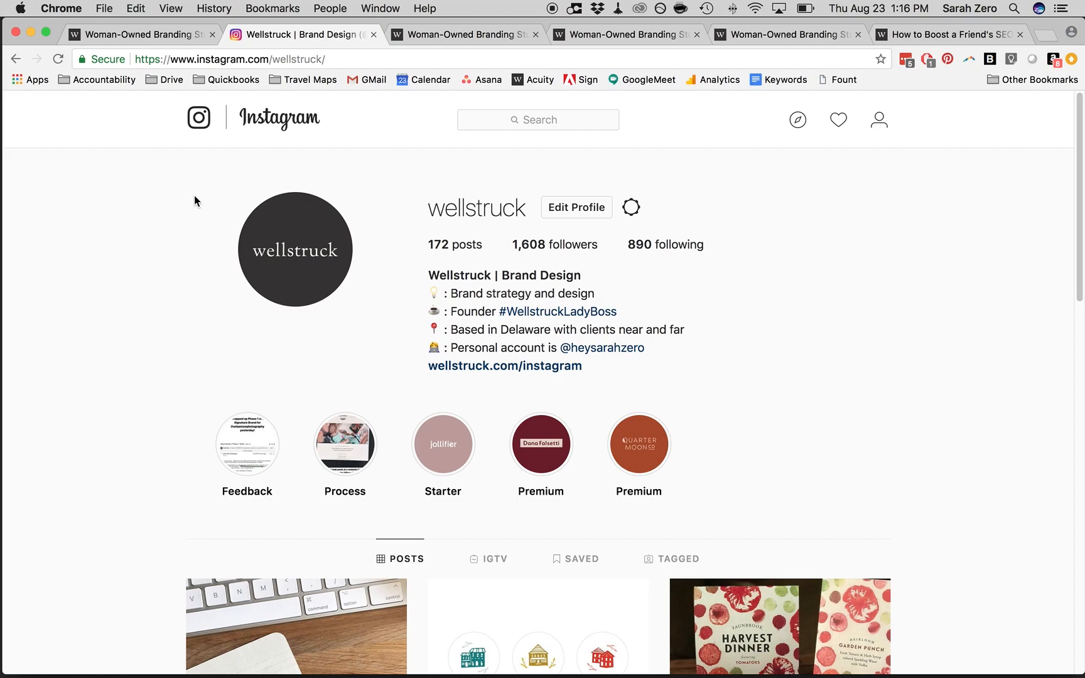
pyautogui.press('super+shift+4')
pyautogui.moveTo(220, 185); pyautogui.dragTo(369, 319)
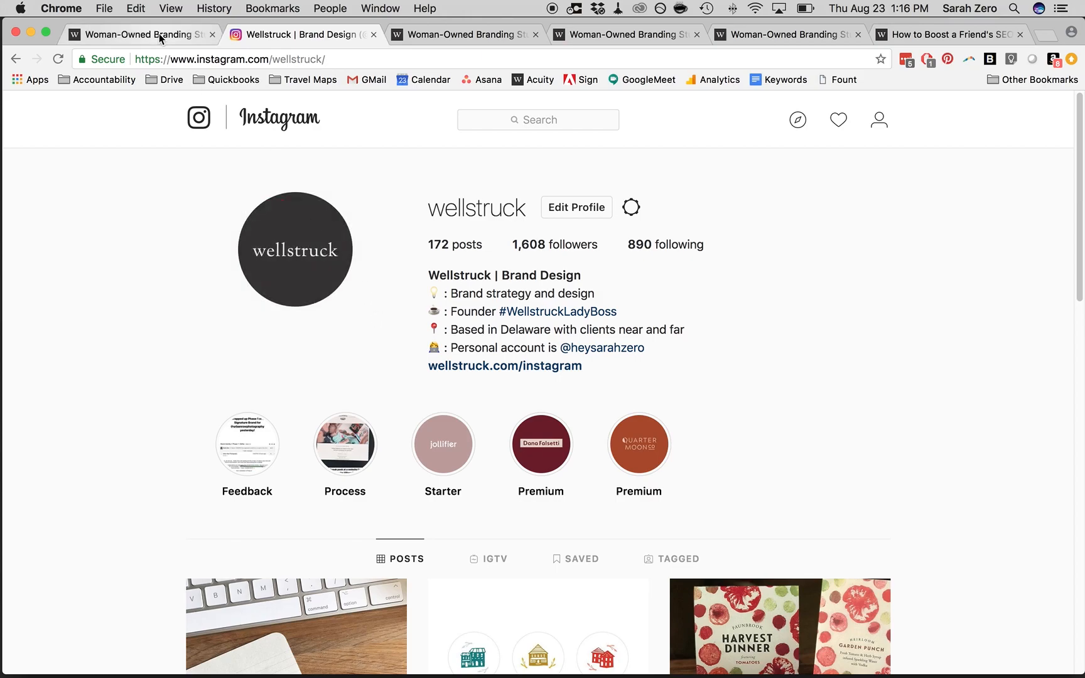
# Return to the Instagram page being edited in Squarespace and add an empty image block
pyautogui.click(157, 35)
pyautogui.click(144, 225)
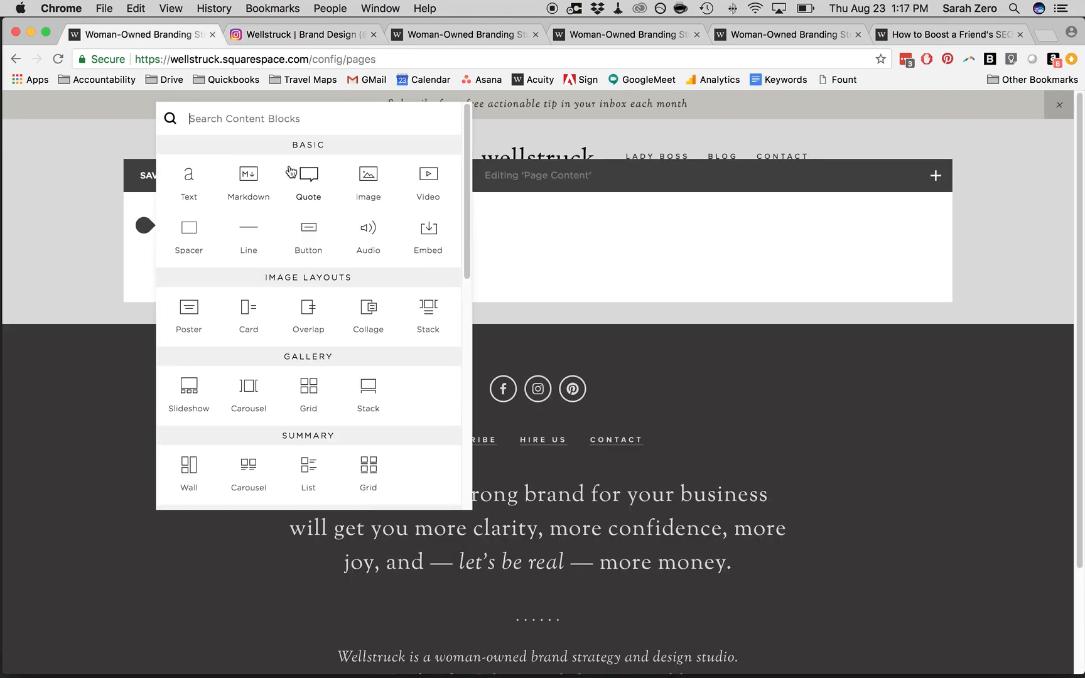
pyautogui.click(369, 178)
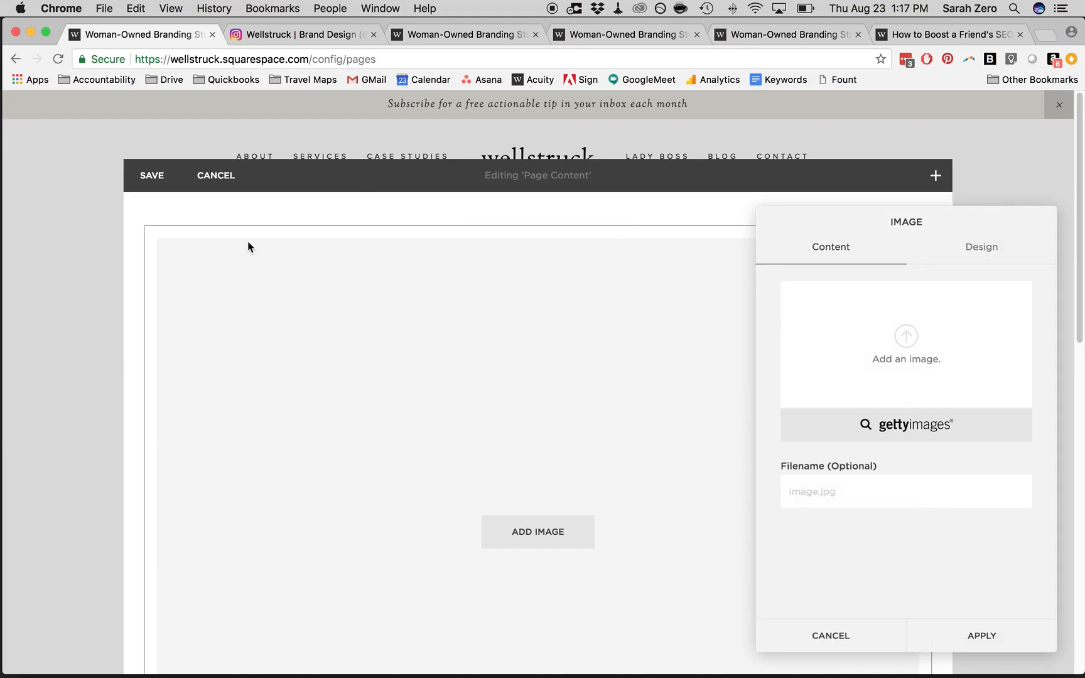
pyautogui.click(980, 634)
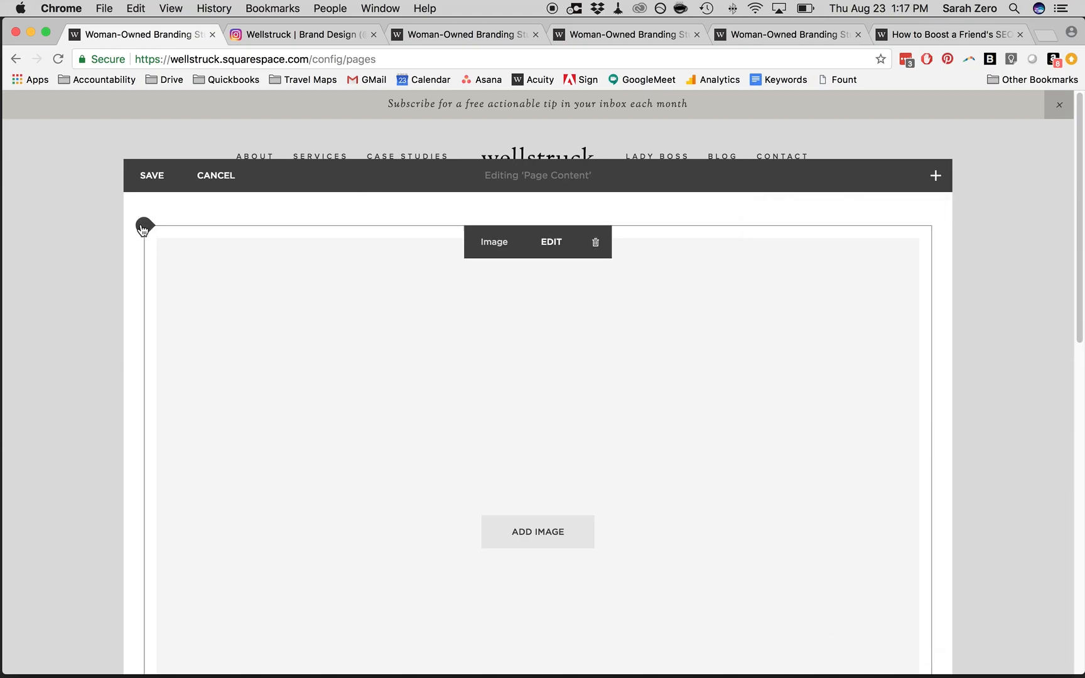
pyautogui.click(145, 225)
pyautogui.click(81, 257)
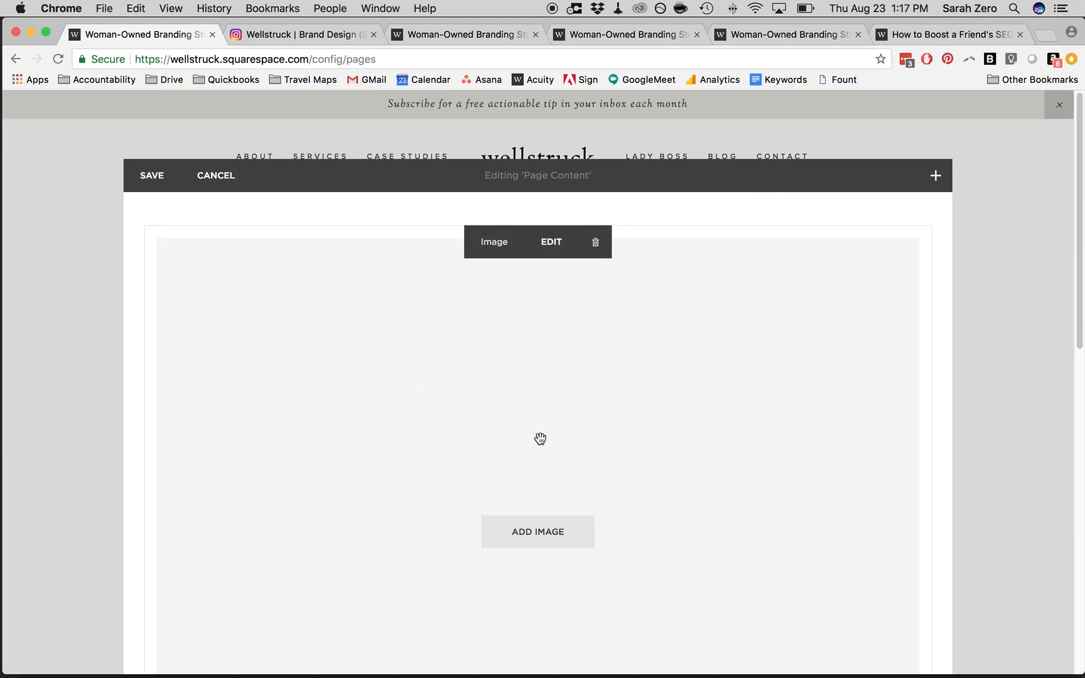
# Add two spacer blocks above the empty image block
pyautogui.scroll(-3, 540, 438)
pyautogui.scroll(4, 540, 438)
pyautogui.moveTo(148, 192)
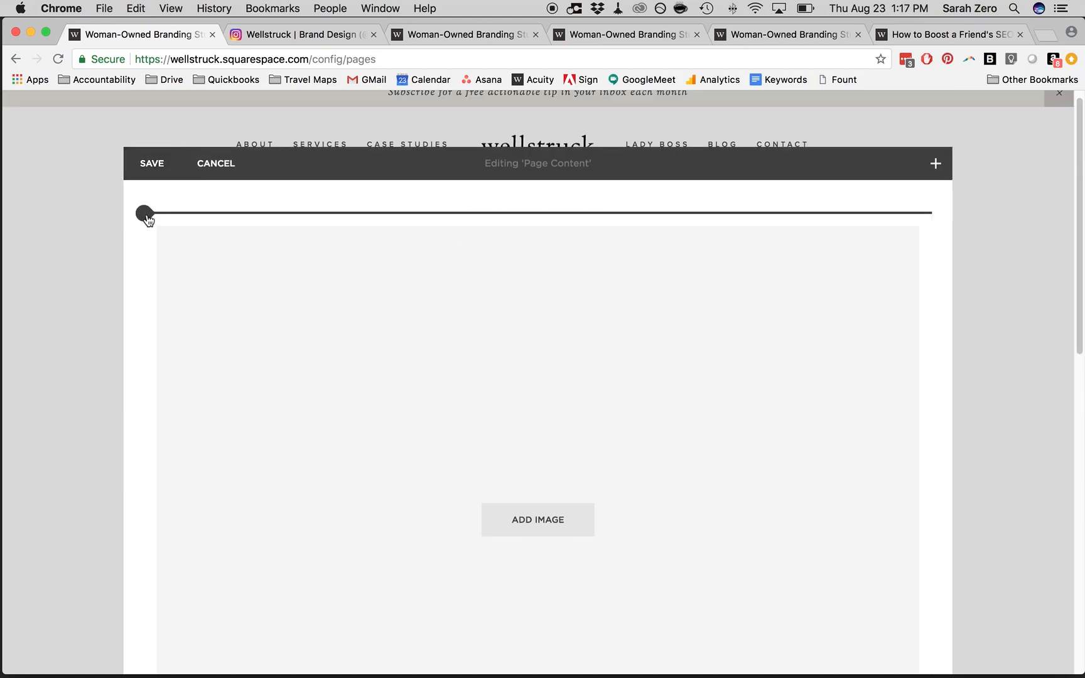
pyautogui.click(145, 214)
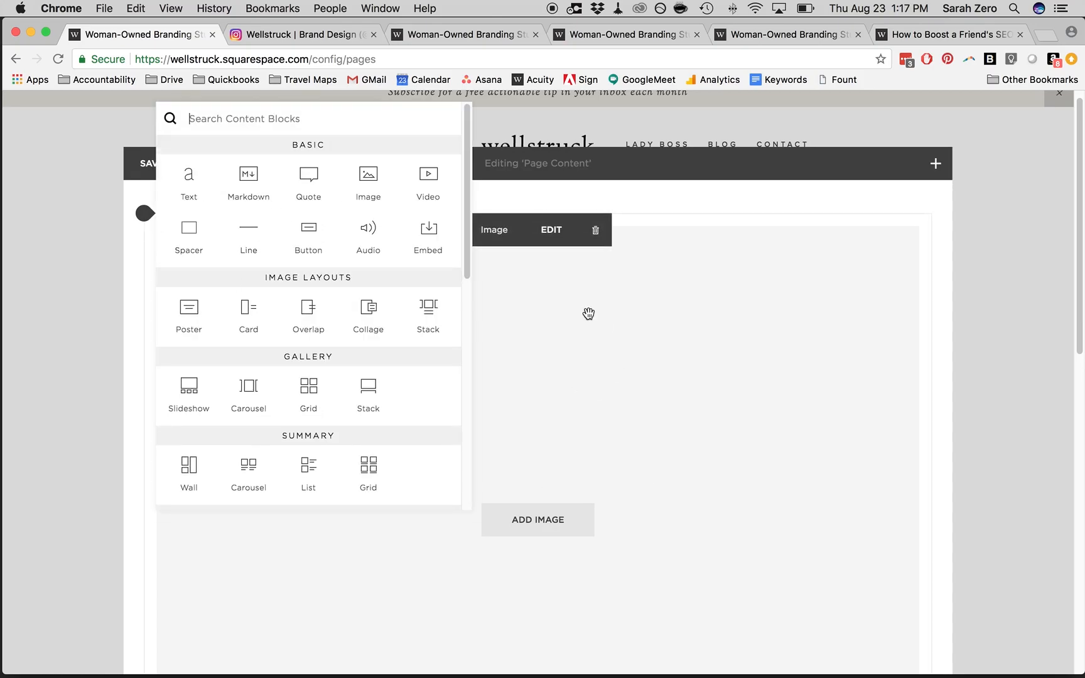
pyautogui.click(192, 234)
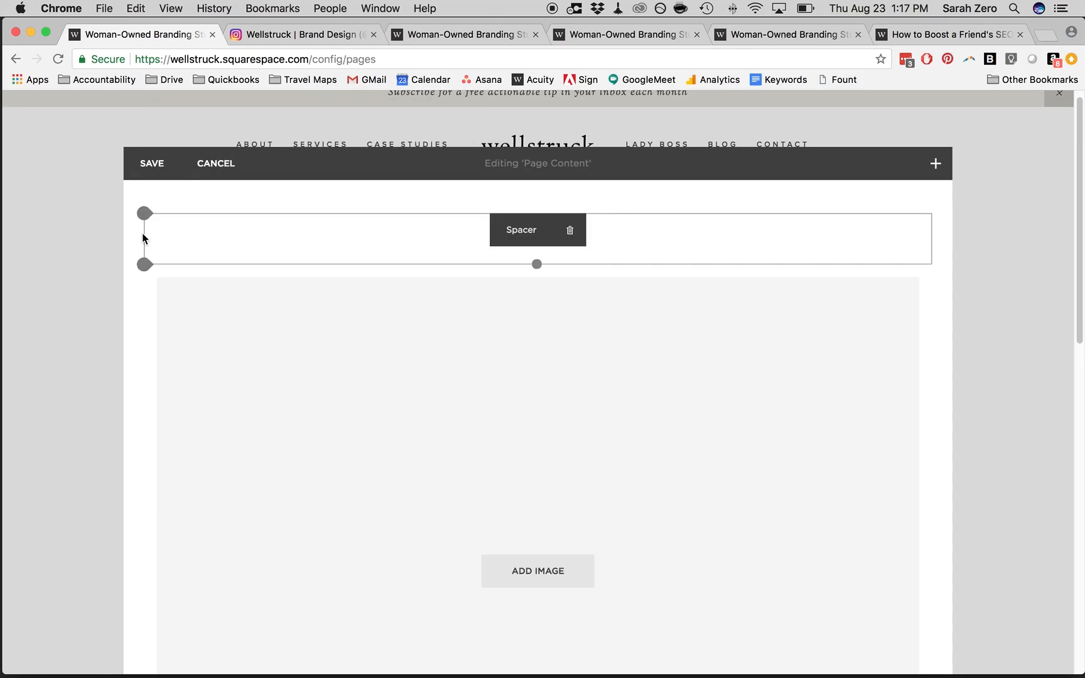
pyautogui.click(145, 264)
pyautogui.click(196, 241)
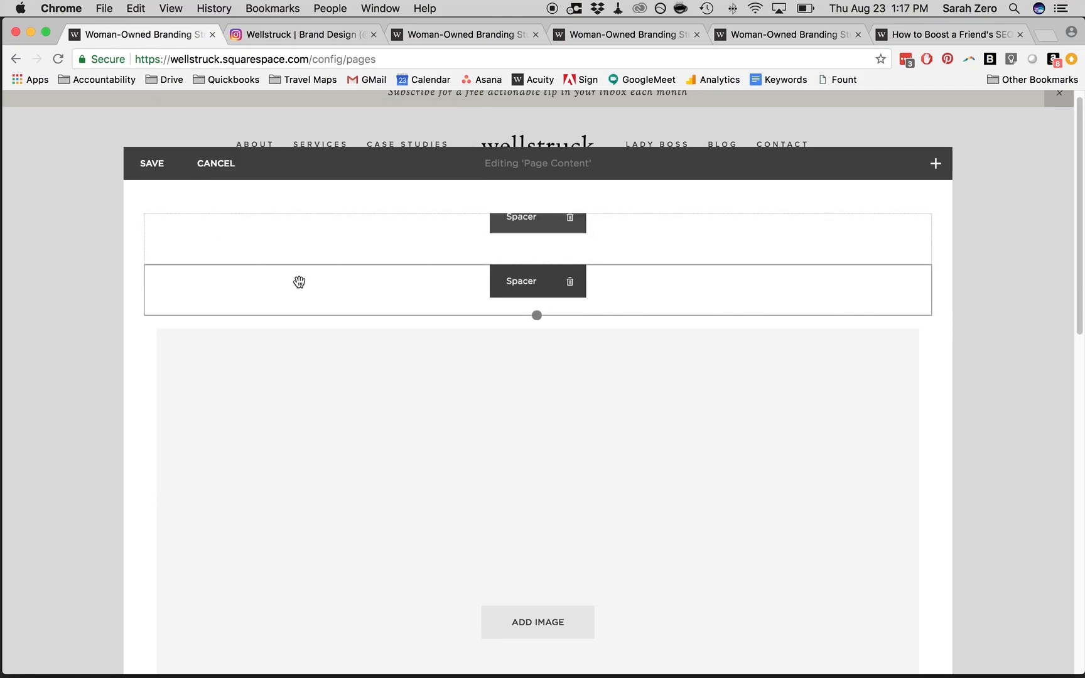
# Place one spacer on each side of the image block and narrow the image into a small centred column
pyautogui.moveTo(414, 297); pyautogui.dragTo(290, 521)
pyautogui.moveTo(481, 234); pyautogui.dragTo(898, 320)
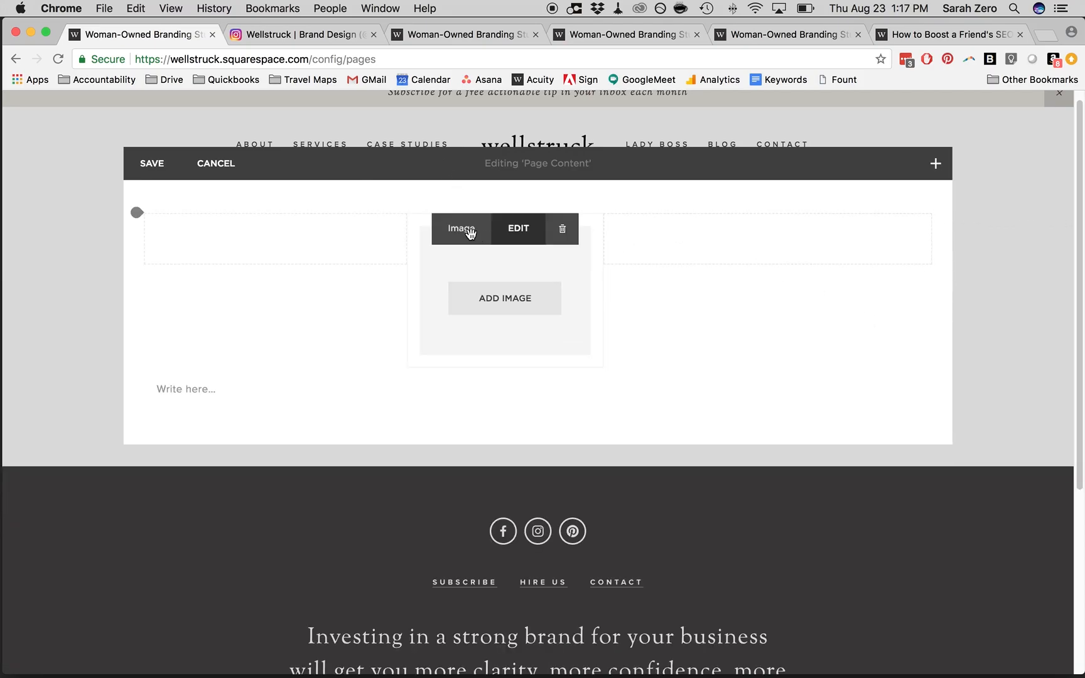
pyautogui.moveTo(402, 236); pyautogui.dragTo(471, 239)
# Upload Screenshot 2018-08-23 13.16.57 from the Screenshots folder into the image block
pyautogui.click(531, 281)
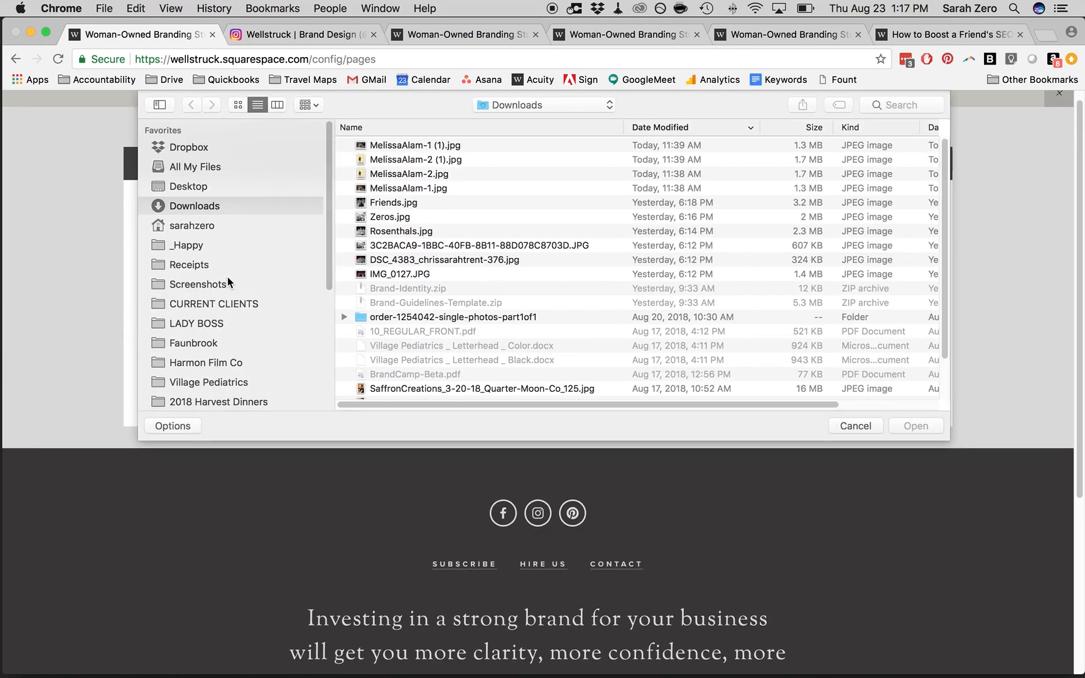
pyautogui.click(214, 284)
pyautogui.click(397, 145)
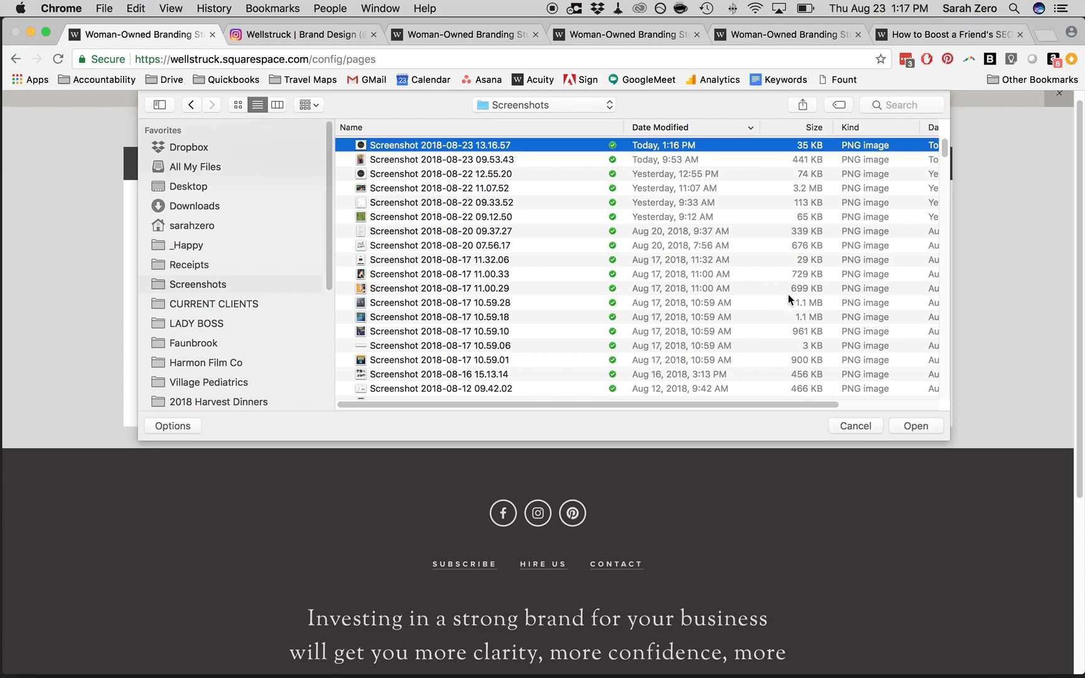
pyautogui.click(915, 426)
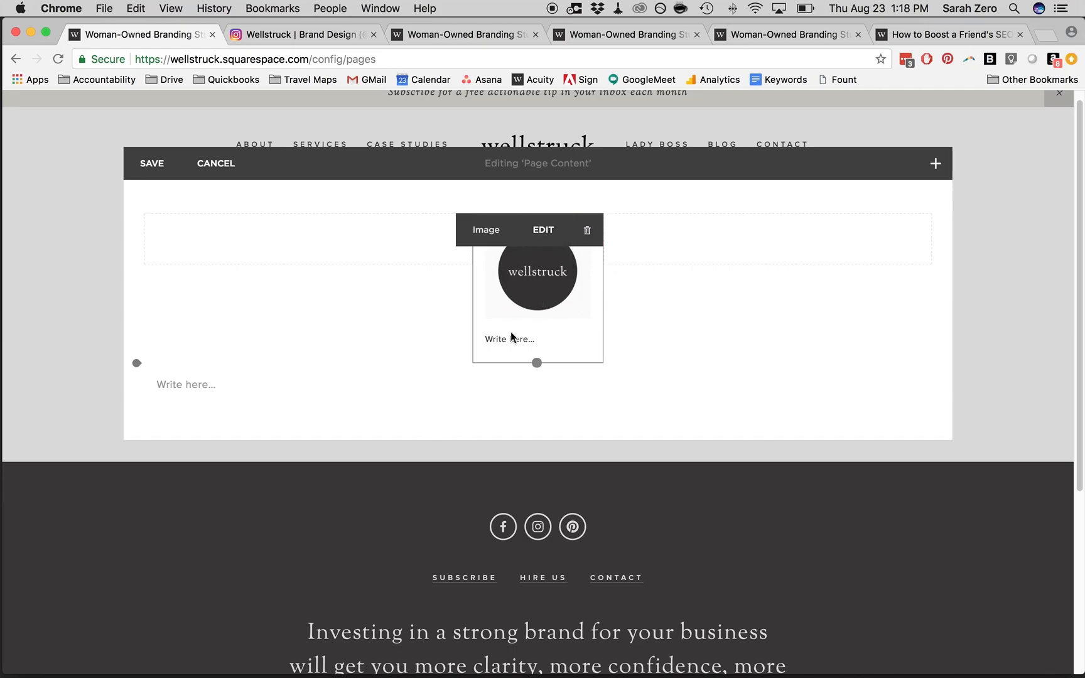
# Add a text block below the logo reading "A Branding Studio" and, as a second paragraph, "Brand therapy, design, and websites that boost confidence & profit"
pyautogui.click(141, 363)
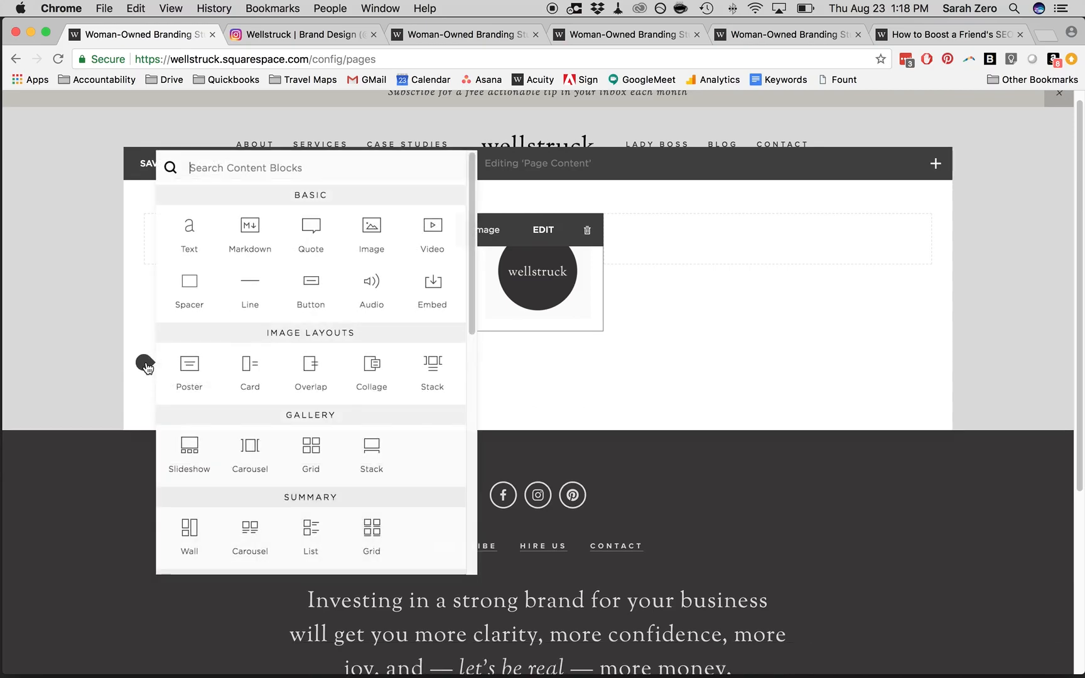
pyautogui.click(189, 239)
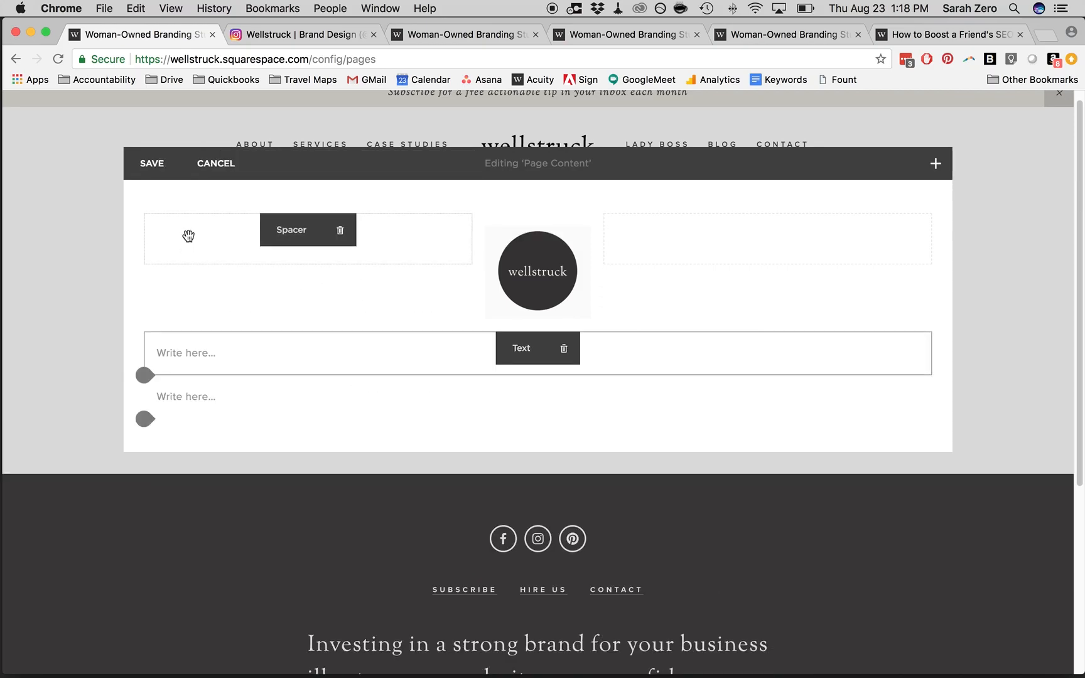
pyautogui.click(210, 352)
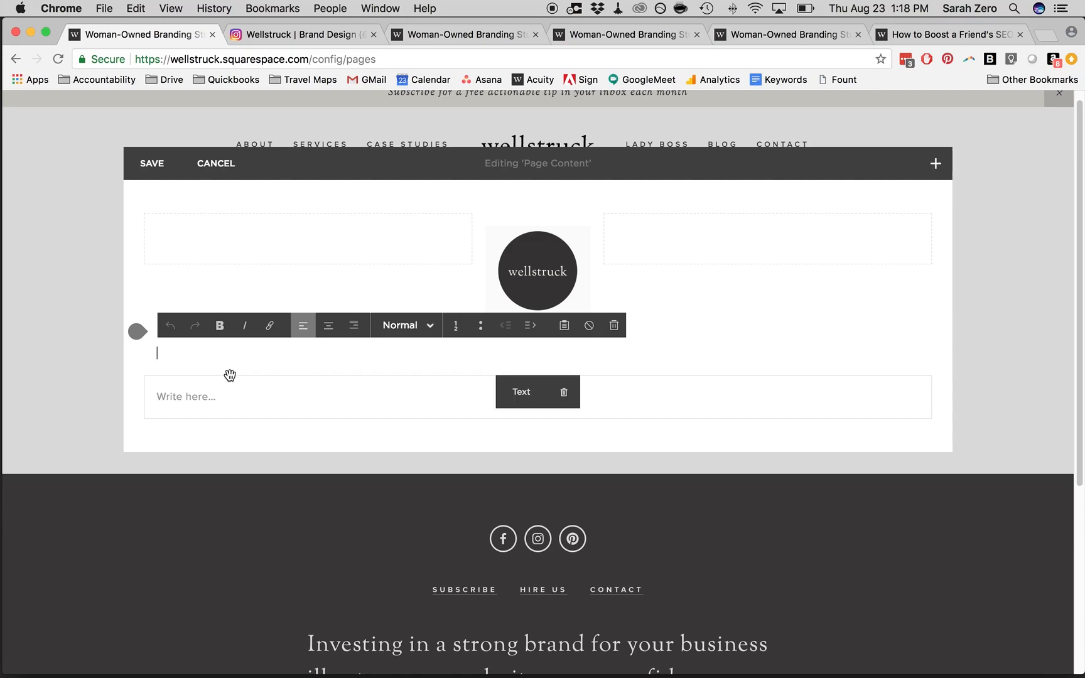
pyautogui.write('A b')
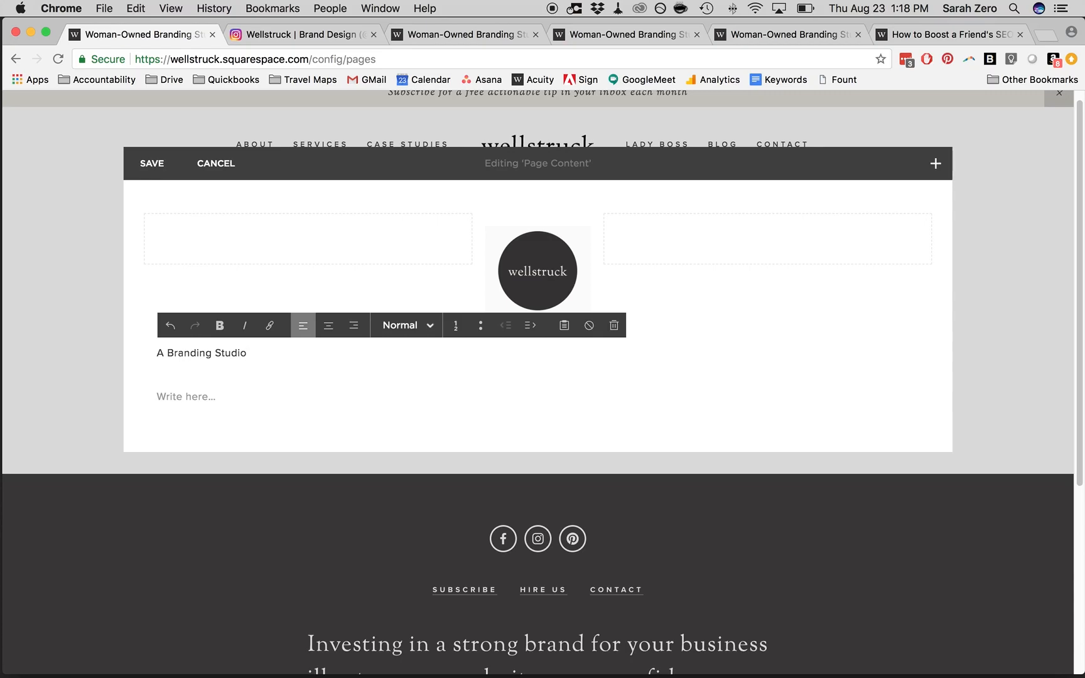
pyautogui.write('randing Studio')
pyautogui.press('Return')
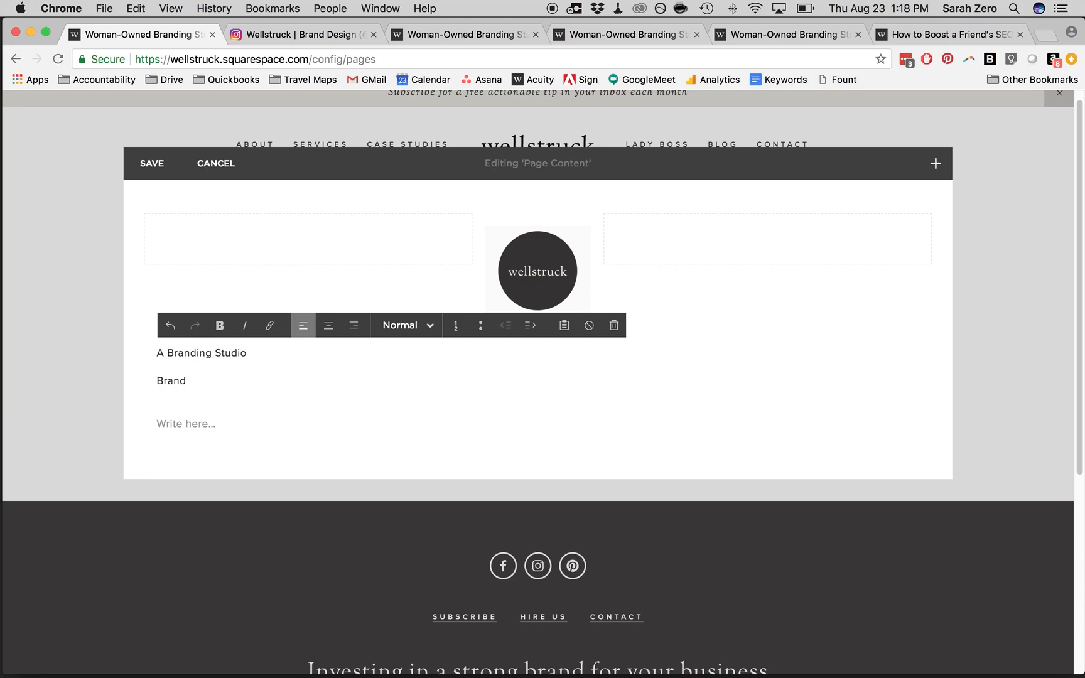
pyautogui.write('herapy, design, and websites')
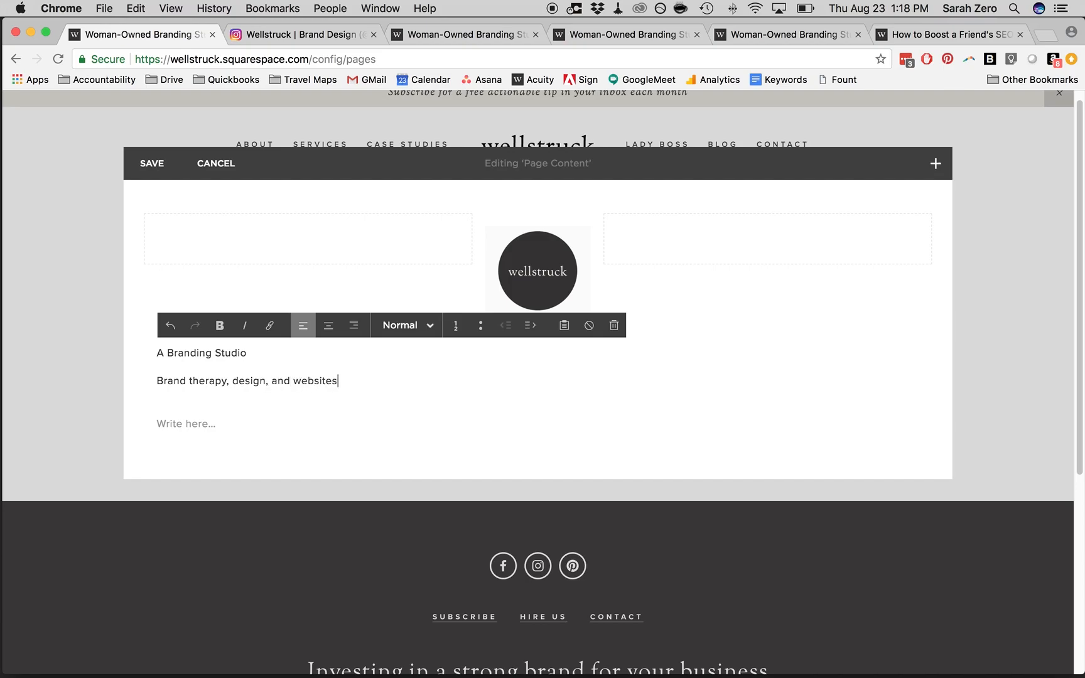
pyautogui.write(' that boost confidence & profit')
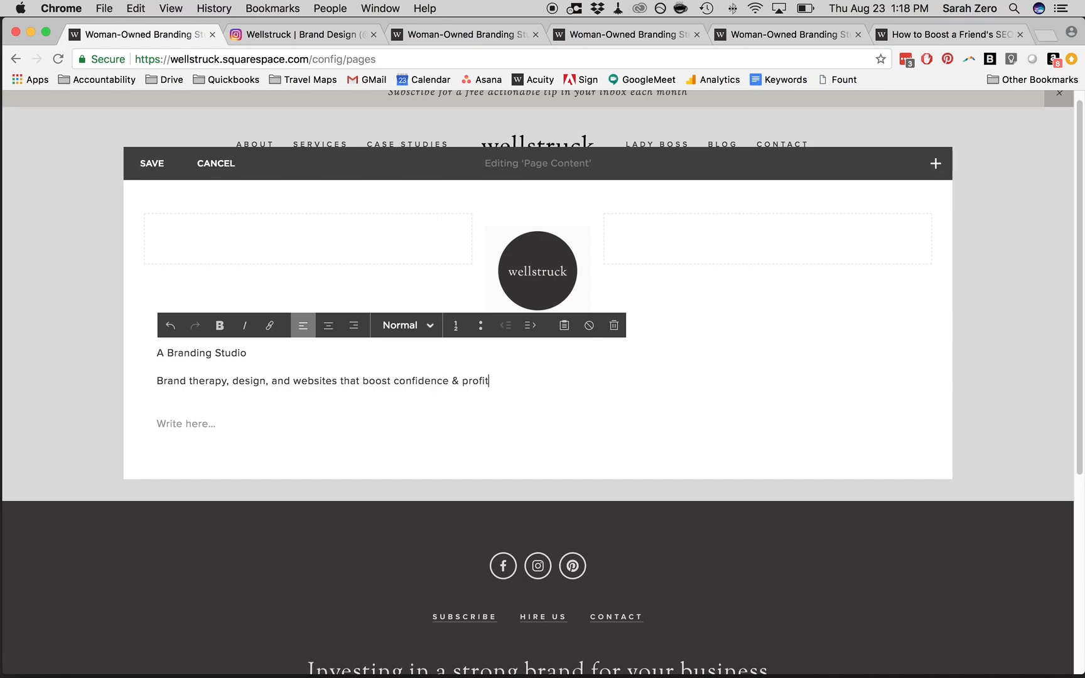
# Format "A Branding Studio" as Heading 3 and the tagline as Heading 2, and centre both lines
pyautogui.tripleClick(270, 381)
pyautogui.click(231, 353)
pyautogui.click(394, 324)
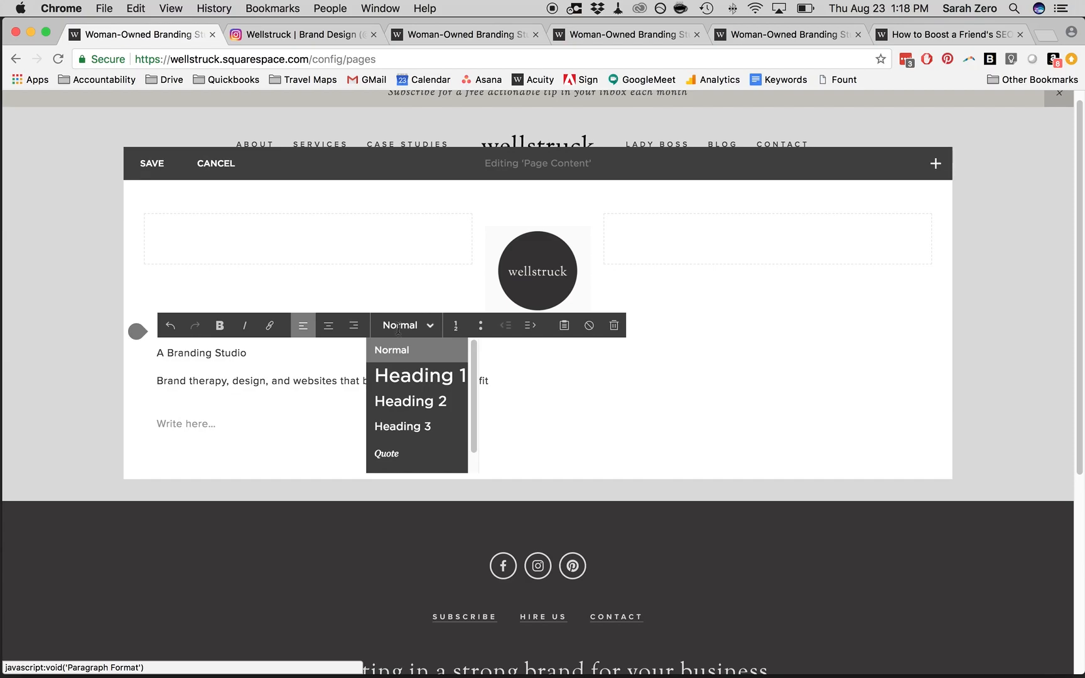
pyautogui.click(413, 428)
pyautogui.click(325, 377)
pyautogui.click(401, 326)
pyautogui.click(415, 399)
pyautogui.moveTo(621, 387); pyautogui.dragTo(159, 349)
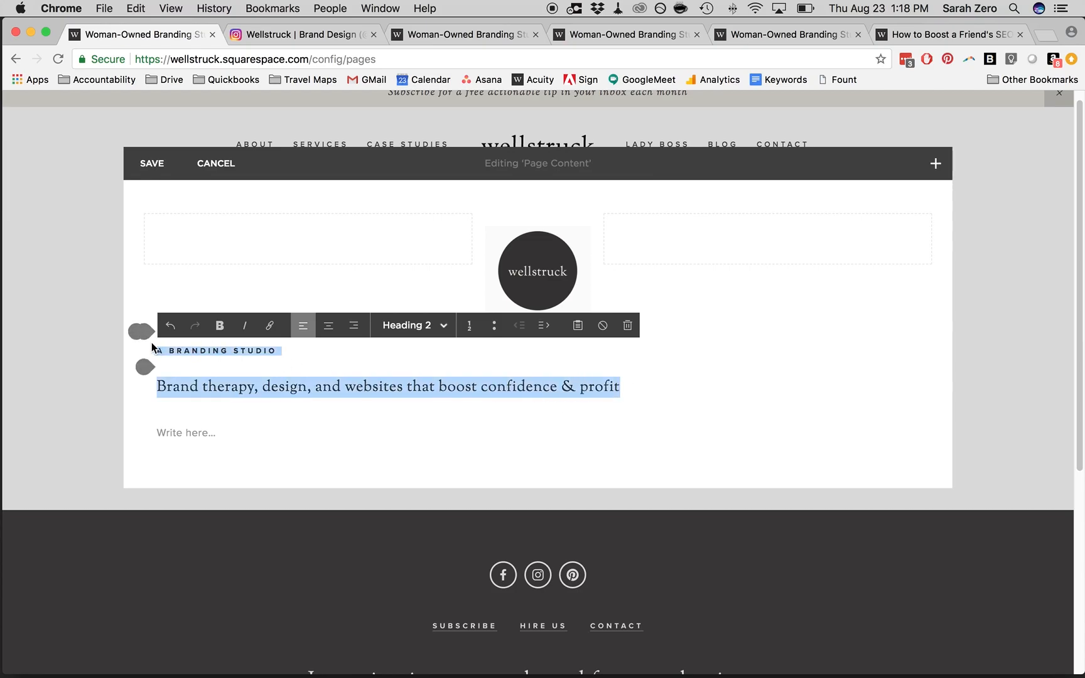
pyautogui.click(324, 335)
pyautogui.click(375, 372)
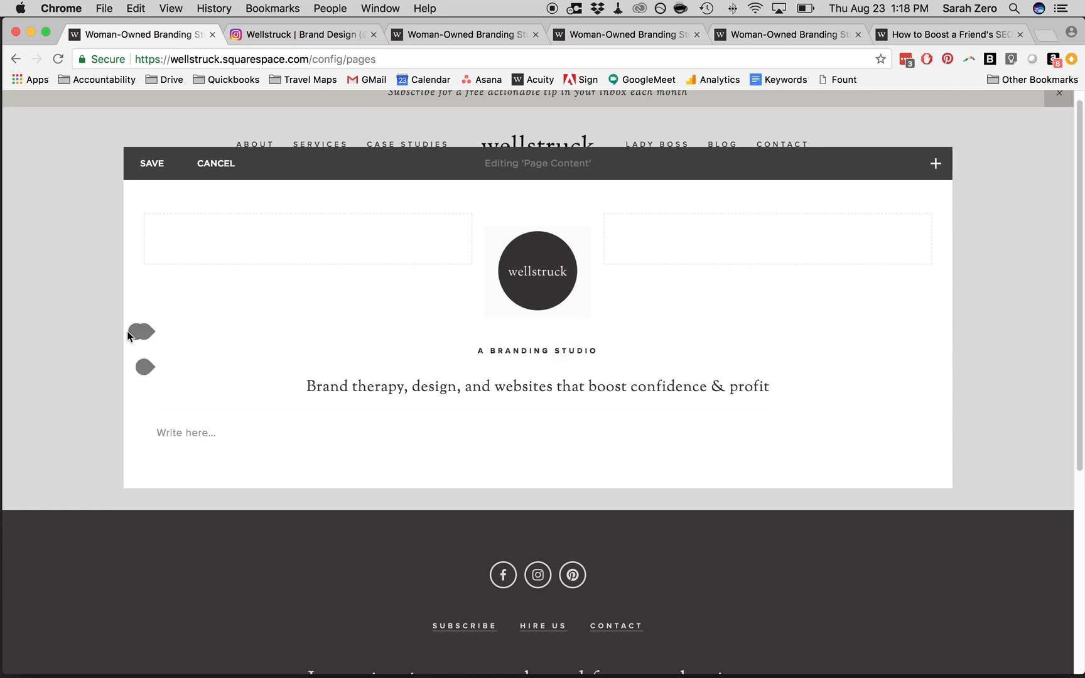
# Add two spacer blocks between the logo and the heading text
pyautogui.click(139, 333)
pyautogui.click(186, 270)
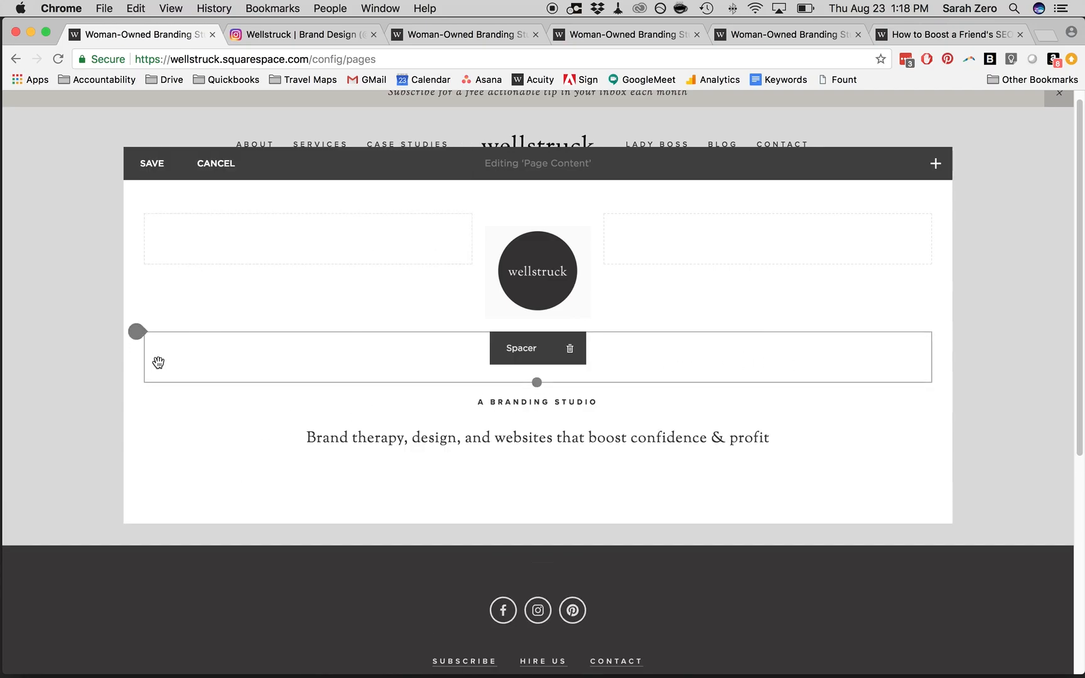
pyautogui.click(138, 333)
pyautogui.click(183, 273)
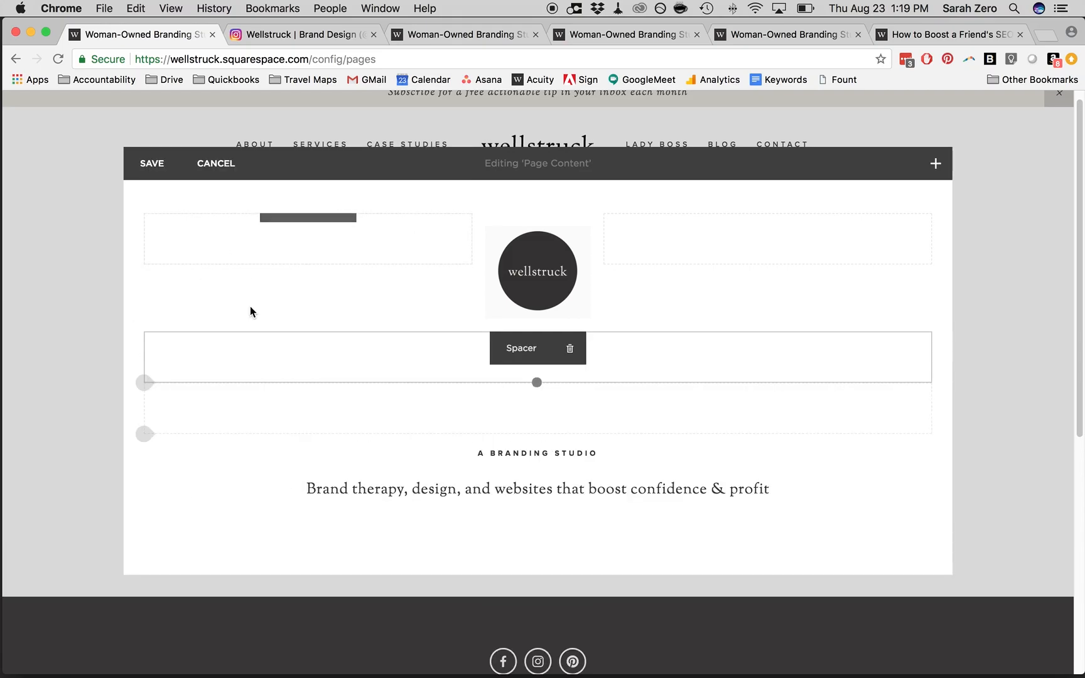
# Place the two spacers on either side of the heading text and widen the text column evenly so the tagline fits two lines
pyautogui.moveTo(272, 352); pyautogui.dragTo(882, 388)
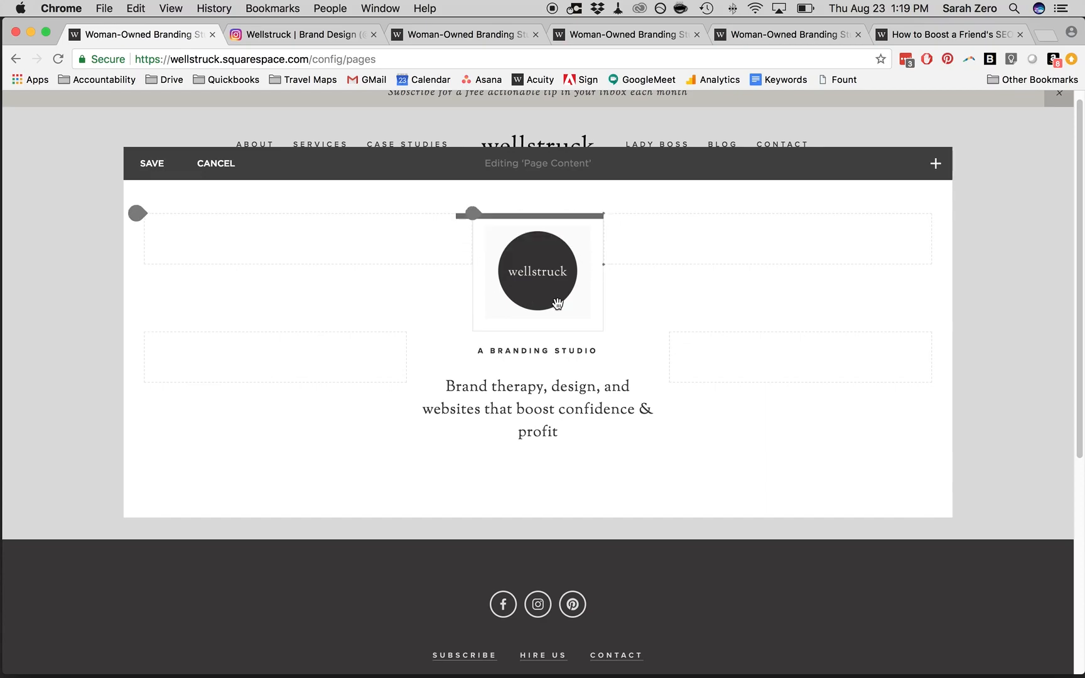
pyautogui.moveTo(669, 356); pyautogui.dragTo(709, 353)
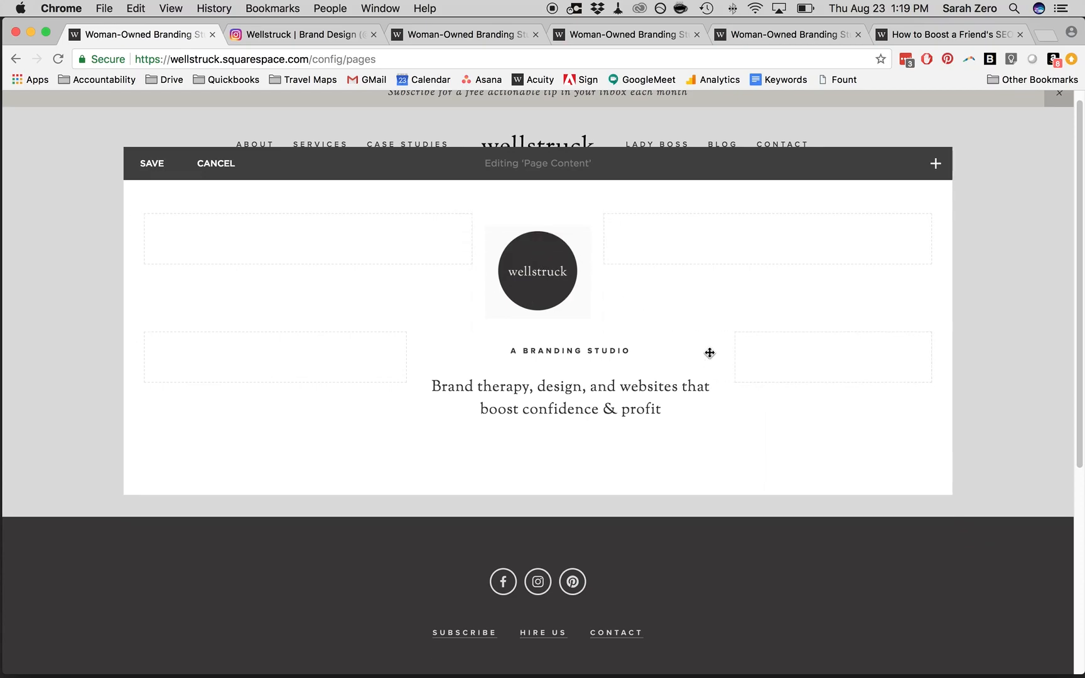
pyautogui.moveTo(410, 353); pyautogui.dragTo(359, 356)
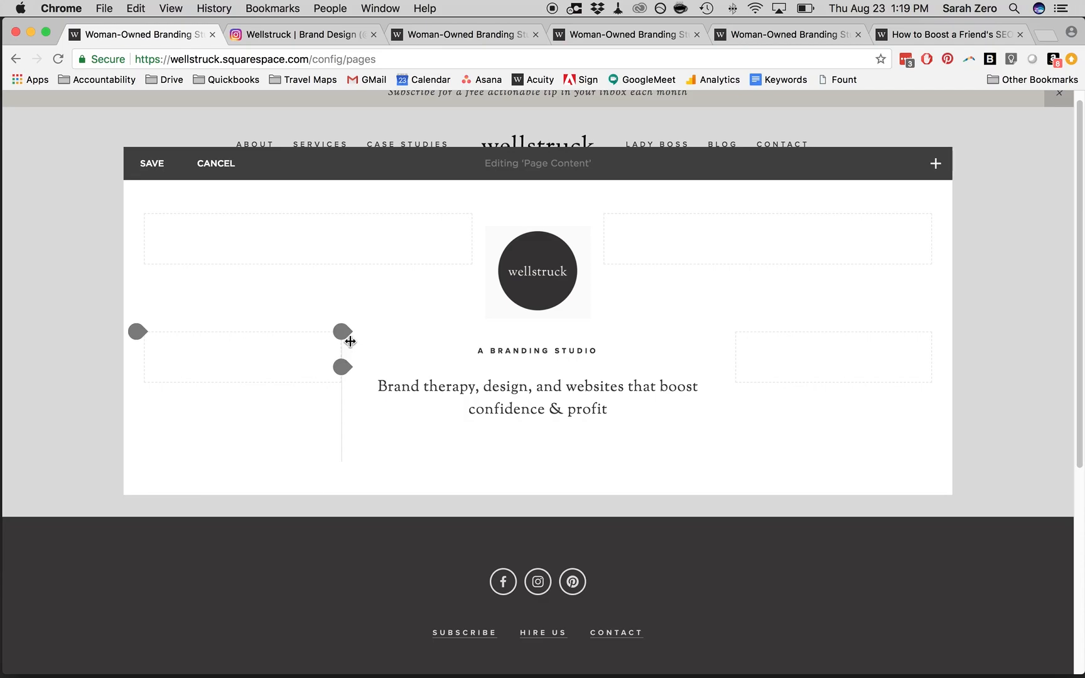
# Add a line block beneath the tagline and a new text block under the line
pyautogui.click(634, 415)
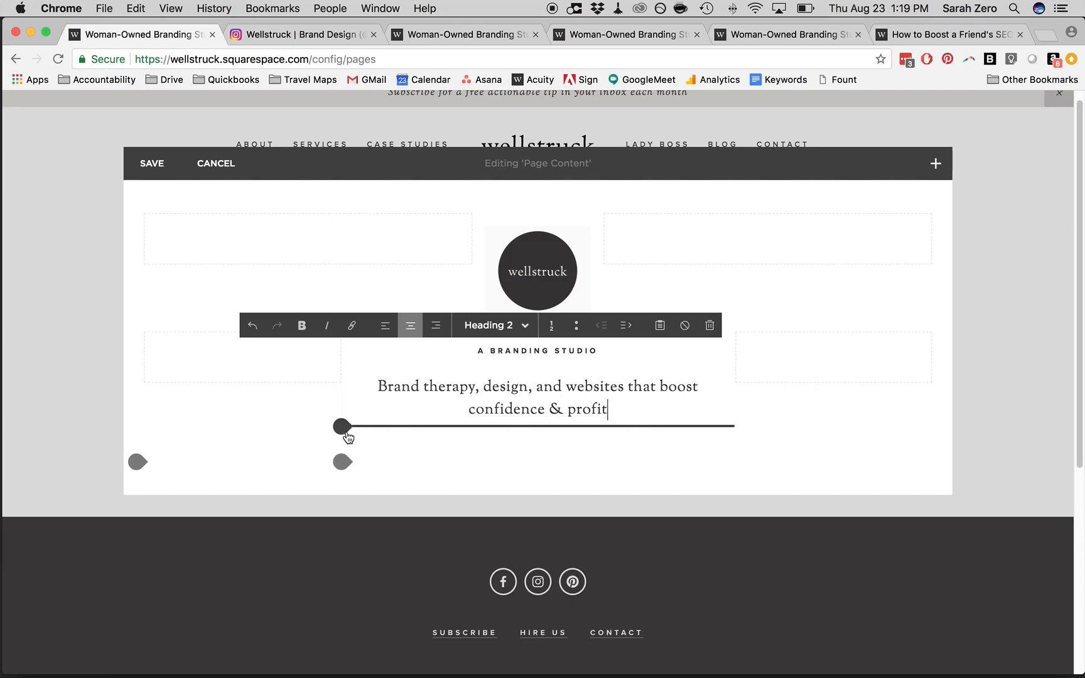
pyautogui.click(342, 427)
pyautogui.click(448, 360)
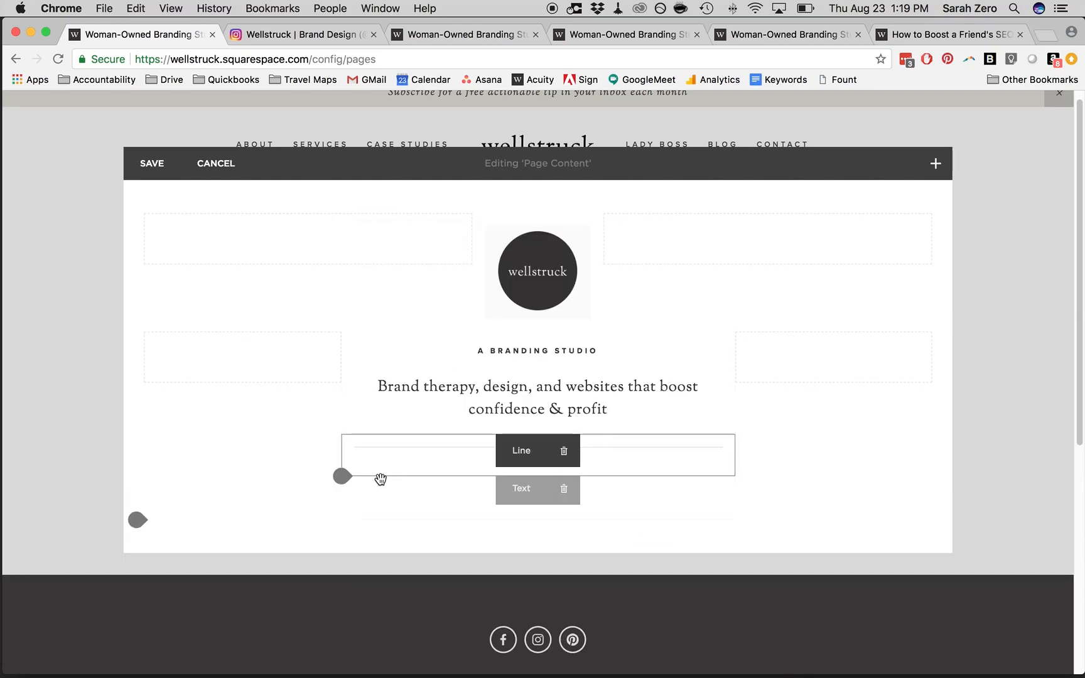
pyautogui.click(343, 476)
pyautogui.click(386, 339)
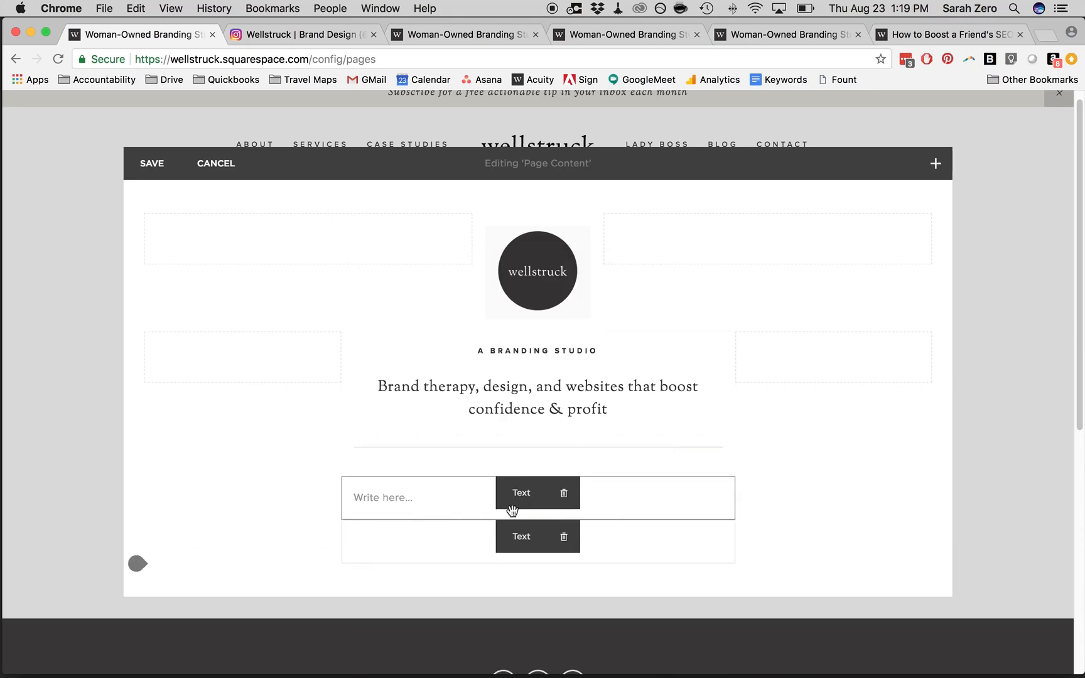
pyautogui.click(468, 496)
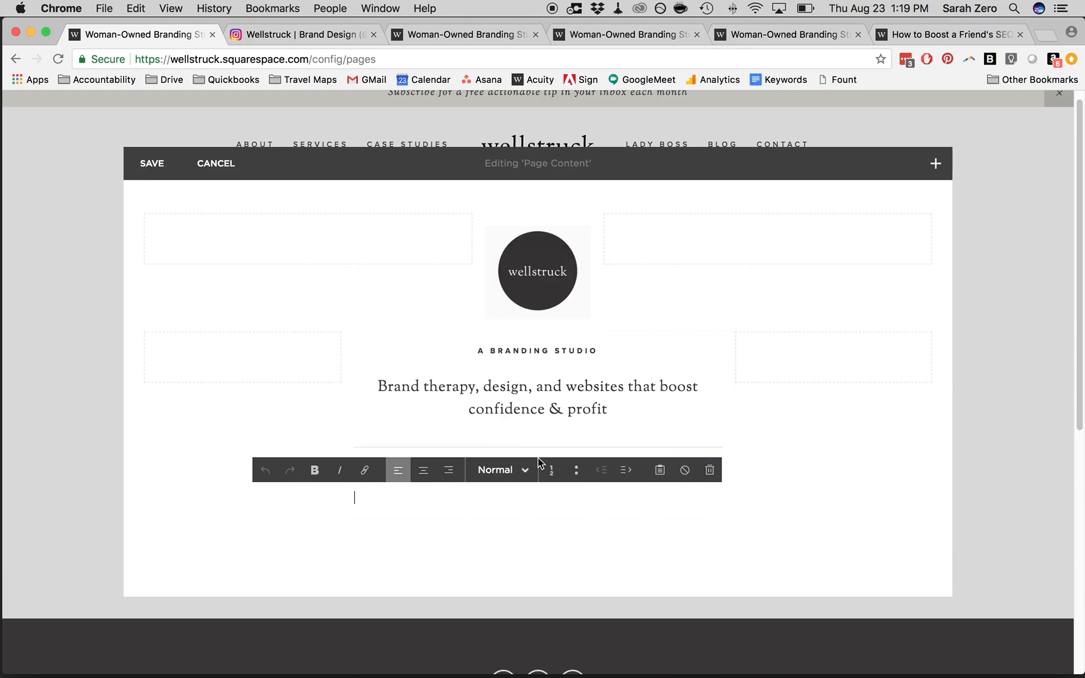
# Delete the line block beneath the tagline and put the text cursor back at the tagline's end
pyautogui.click(562, 450)
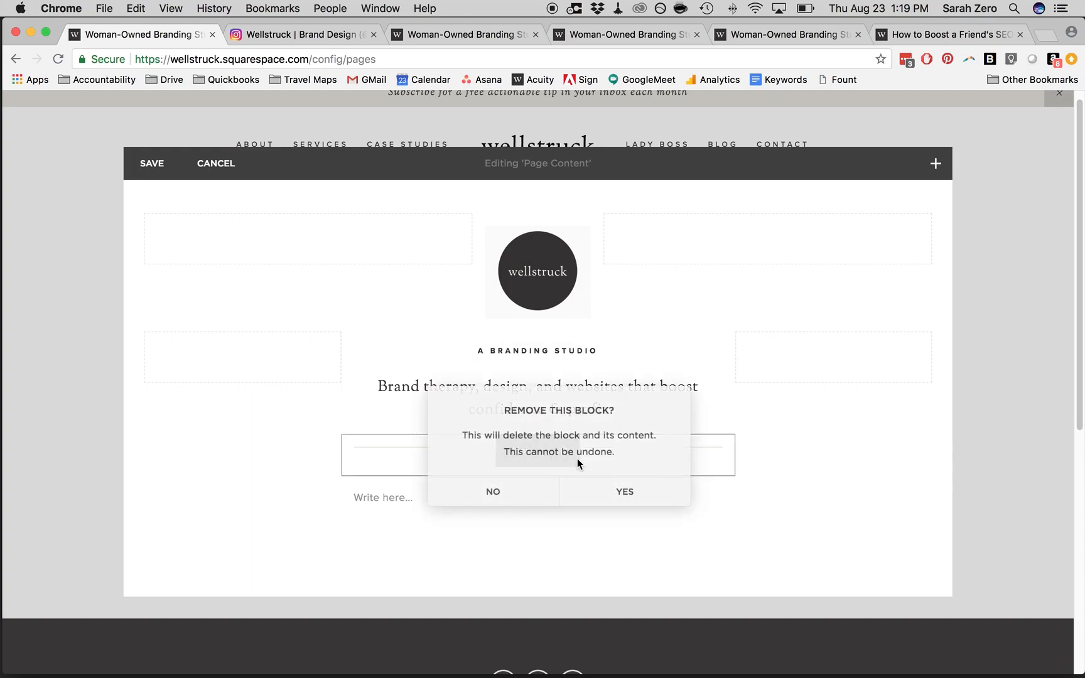
pyautogui.click(634, 492)
pyautogui.click(628, 409)
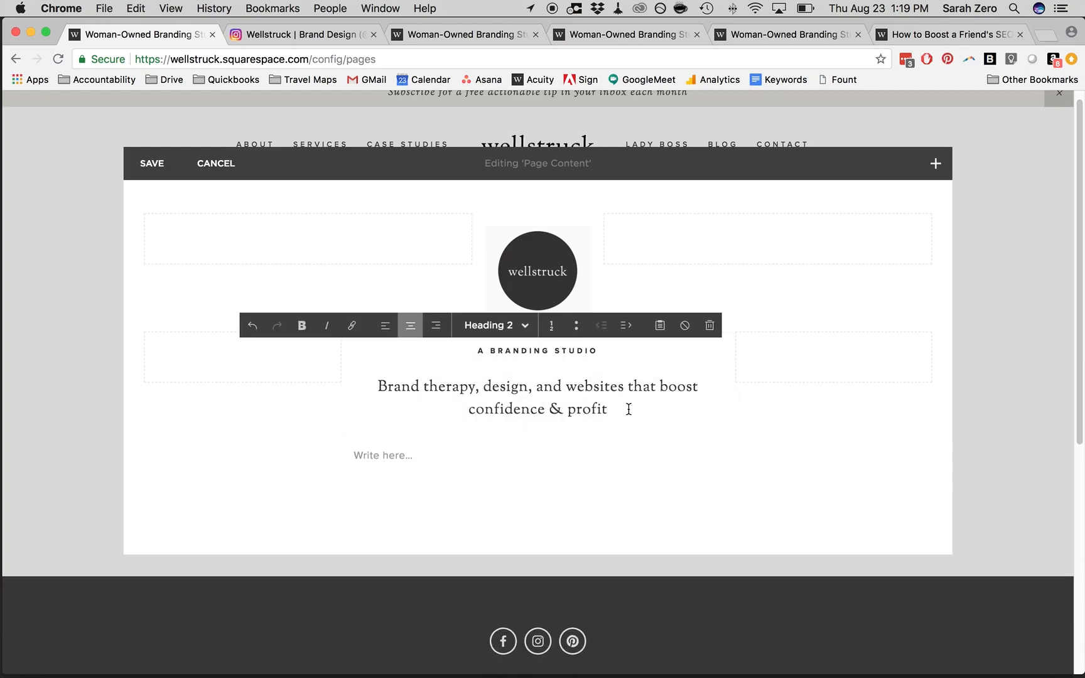
# Add a centred divider line of six dots "......" beneath the tagline
pyautogui.press('Return')
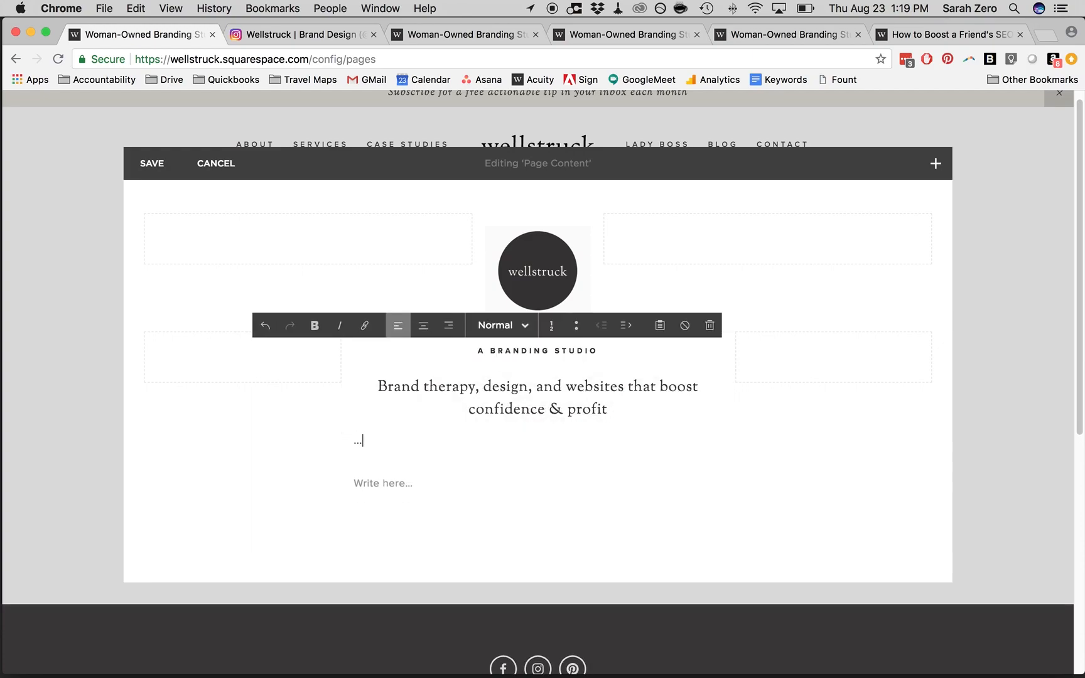
pyautogui.tripleClick(471, 438)
pyautogui.click(426, 330)
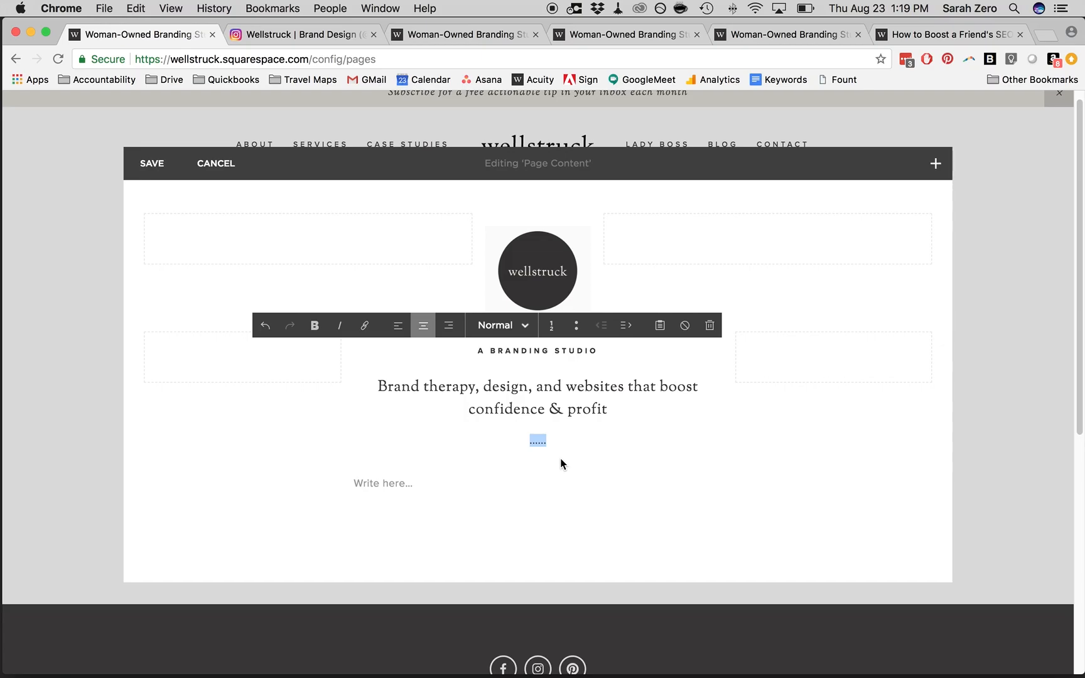
pyautogui.click(530, 441)
# Enter "Branding Services" and "Subscribe" as separate lines in the empty text block under the dot divider
pyautogui.click(402, 484)
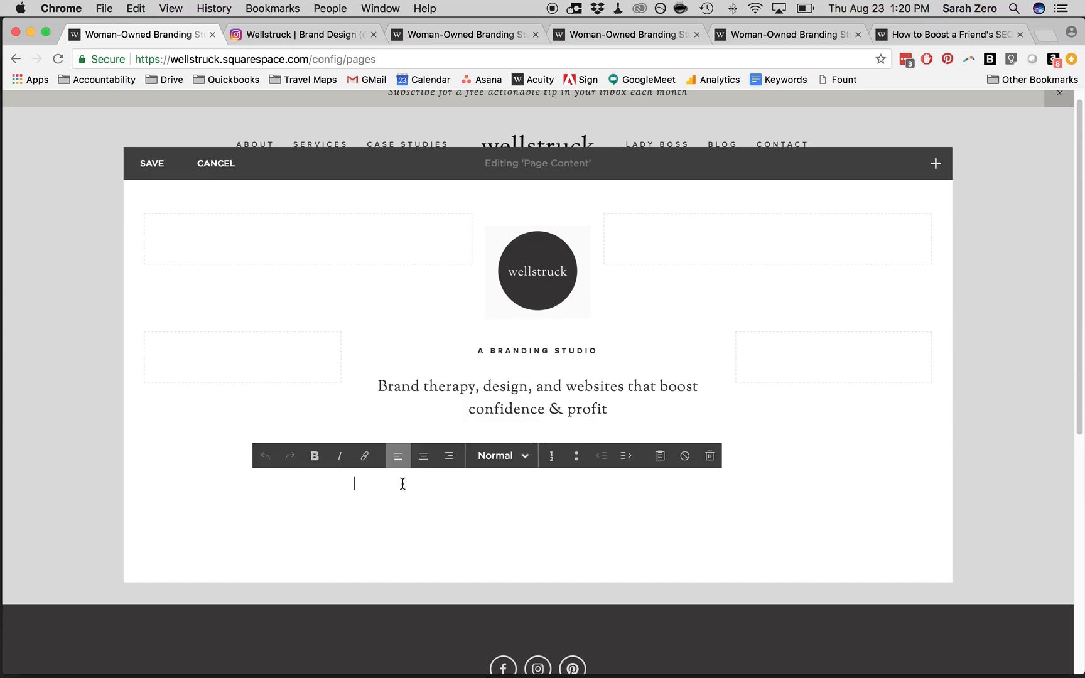
pyautogui.write('Branding Services')
pyautogui.press('Return')
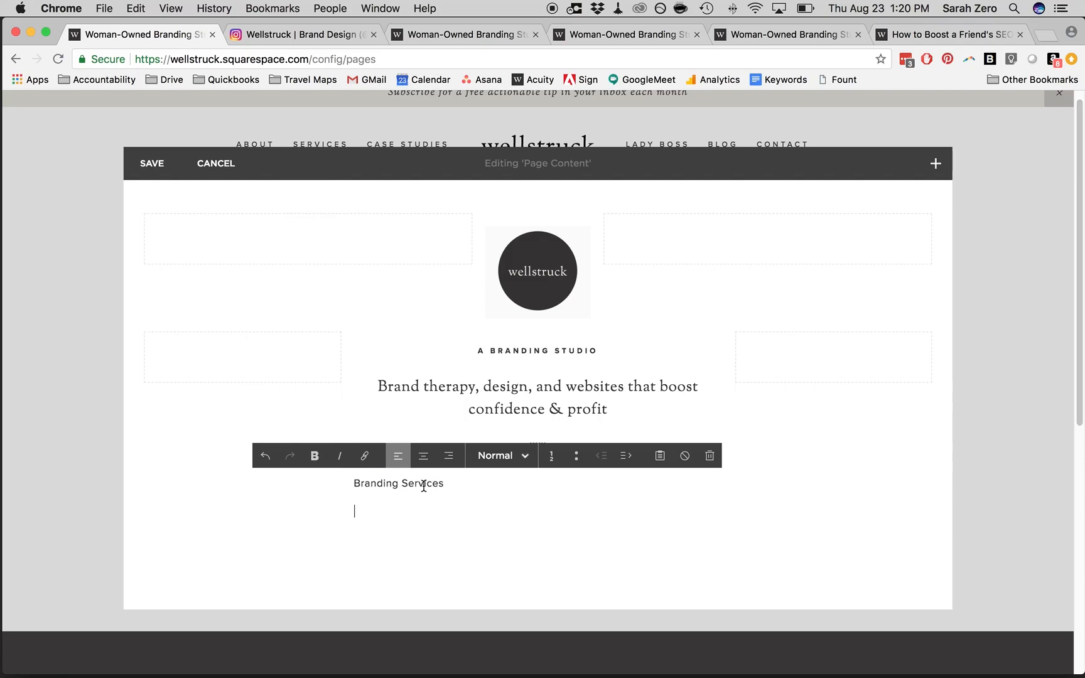
pyautogui.doubleClick(402, 487)
pyautogui.tripleClick(402, 487)
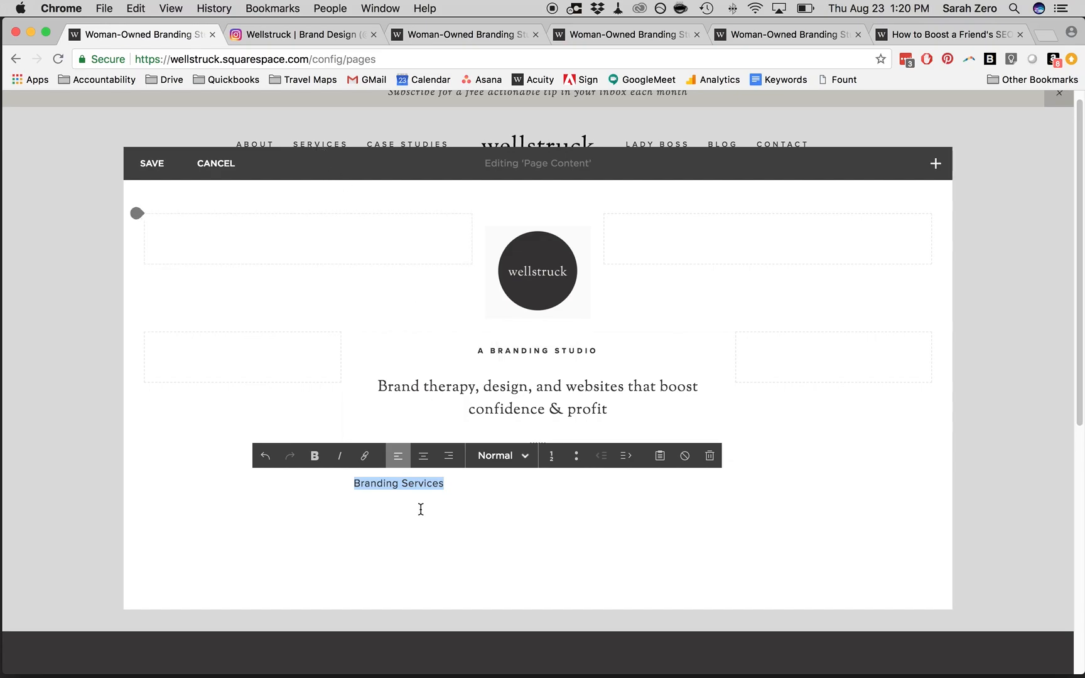
pyautogui.click(387, 503)
pyautogui.write('Subscribe')
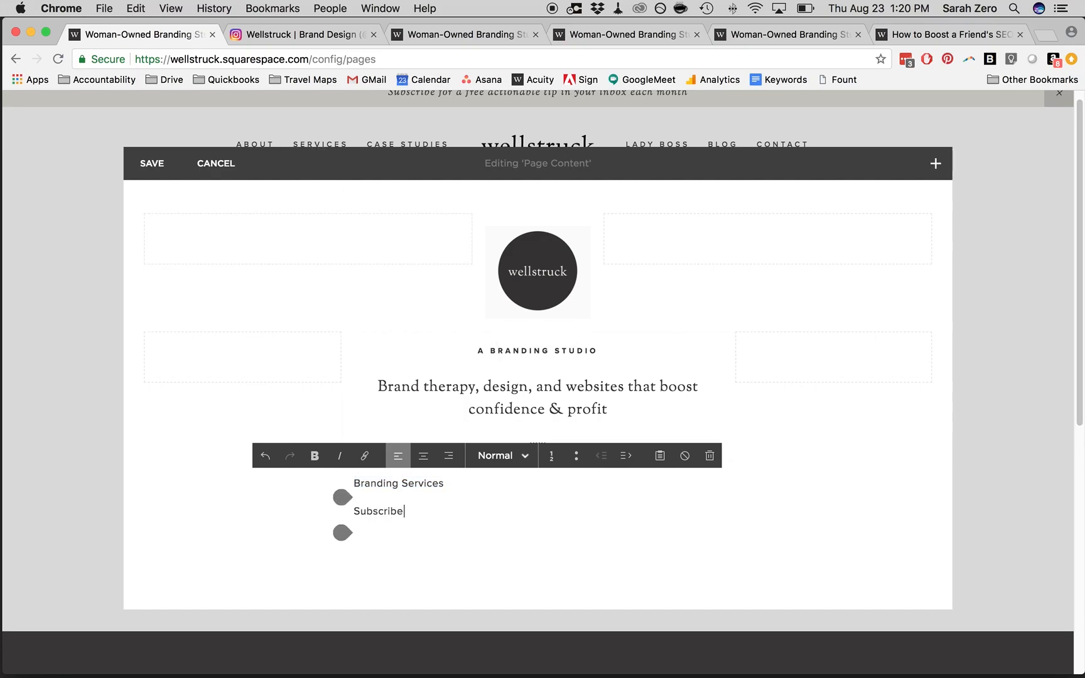
# Add the lines "Wellstruck Lady Boss Events" and "Blog: Use FAQs to Boost Your SEO" below "Subscribe"
pyautogui.press('Return')
pyautogui.write('Wellstruck Lady Boss Events')
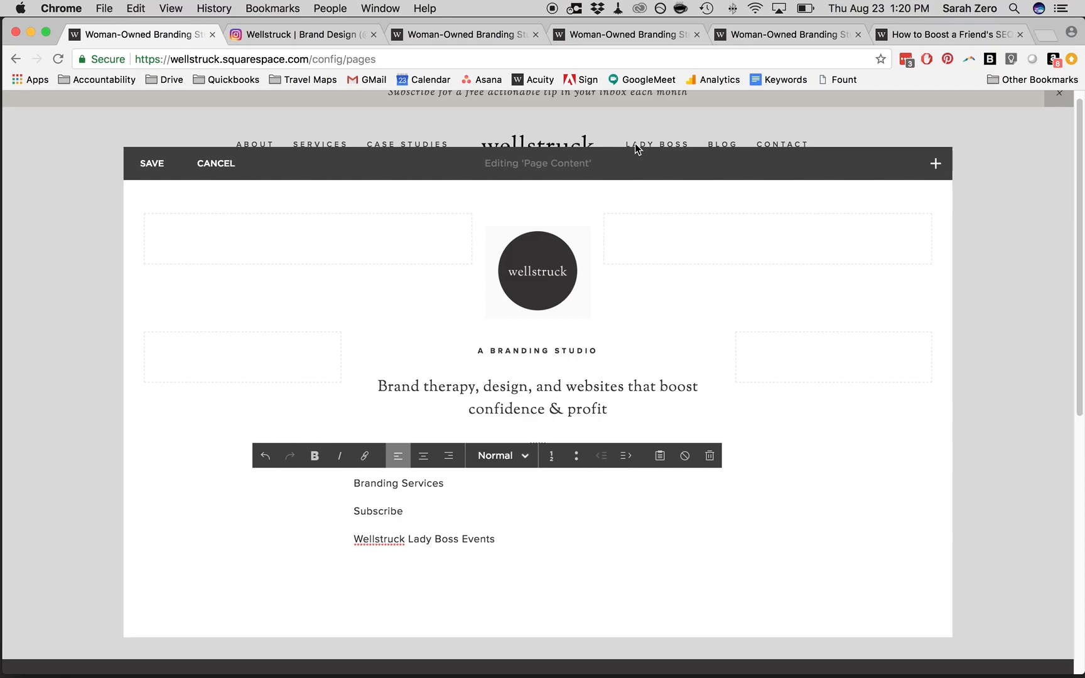
pyautogui.moveTo(355, 539); pyautogui.dragTo(505, 540)
pyautogui.click(485, 541)
pyautogui.tripleClick(492, 541)
pyautogui.click(507, 538)
pyautogui.press('Return')
pyautogui.write('Blog: Us')
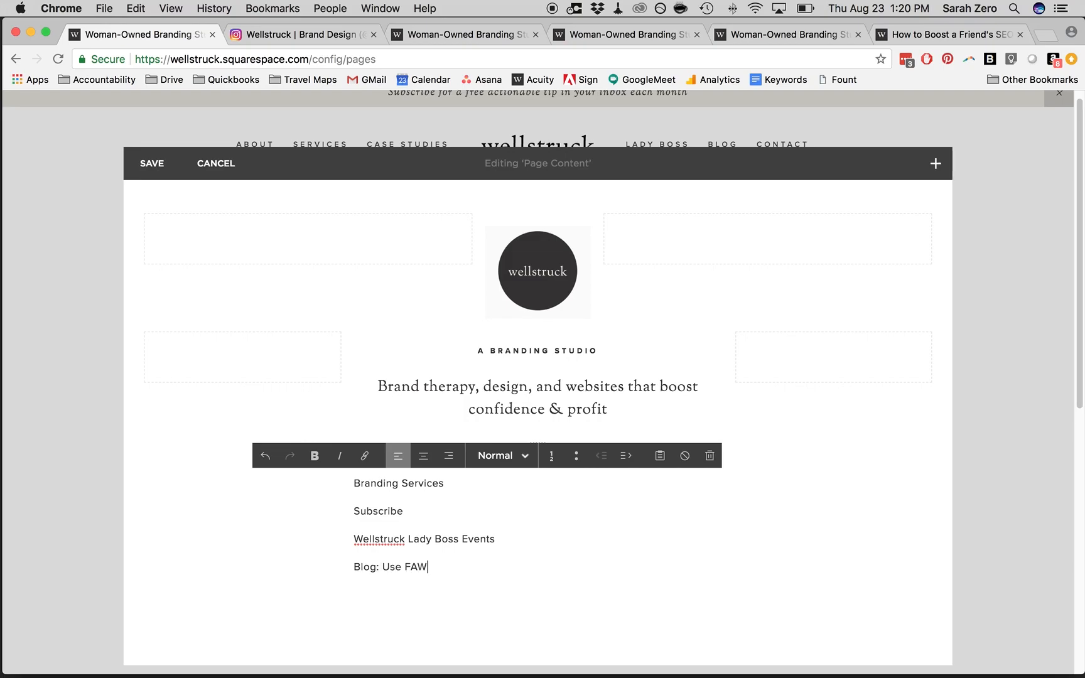
pyautogui.write('e FAQs to Boost Your SEO')
# Centre-align all four lines of the new text block
pyautogui.press('super+a')
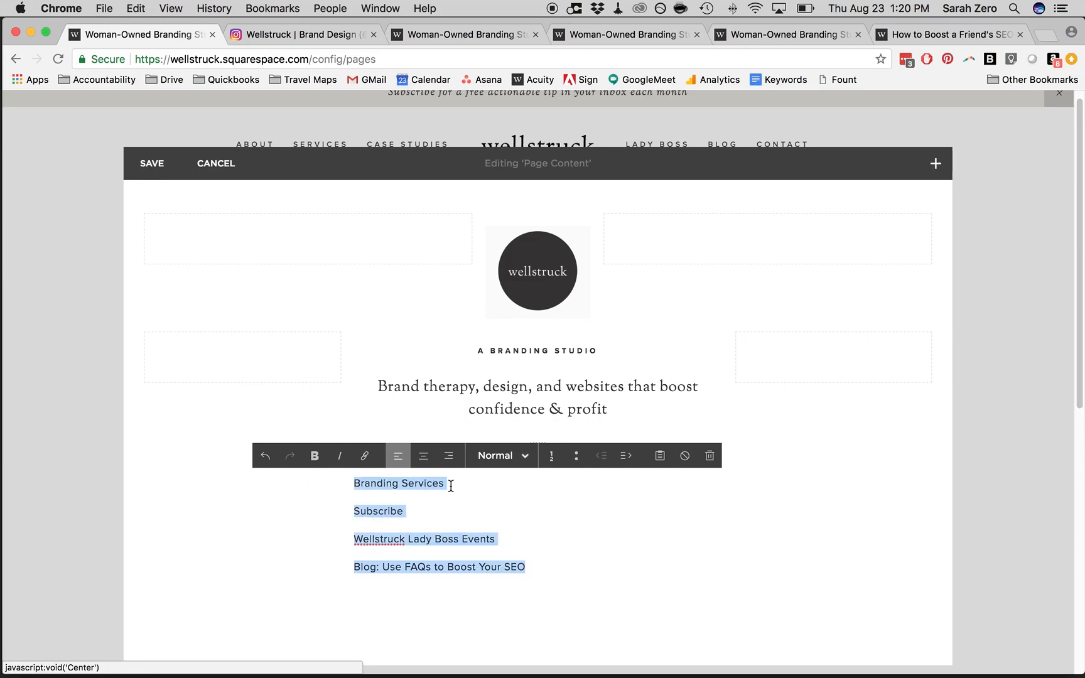
pyautogui.click(538, 565)
pyautogui.moveTo(538, 565); pyautogui.dragTo(353, 482)
pyautogui.click(423, 456)
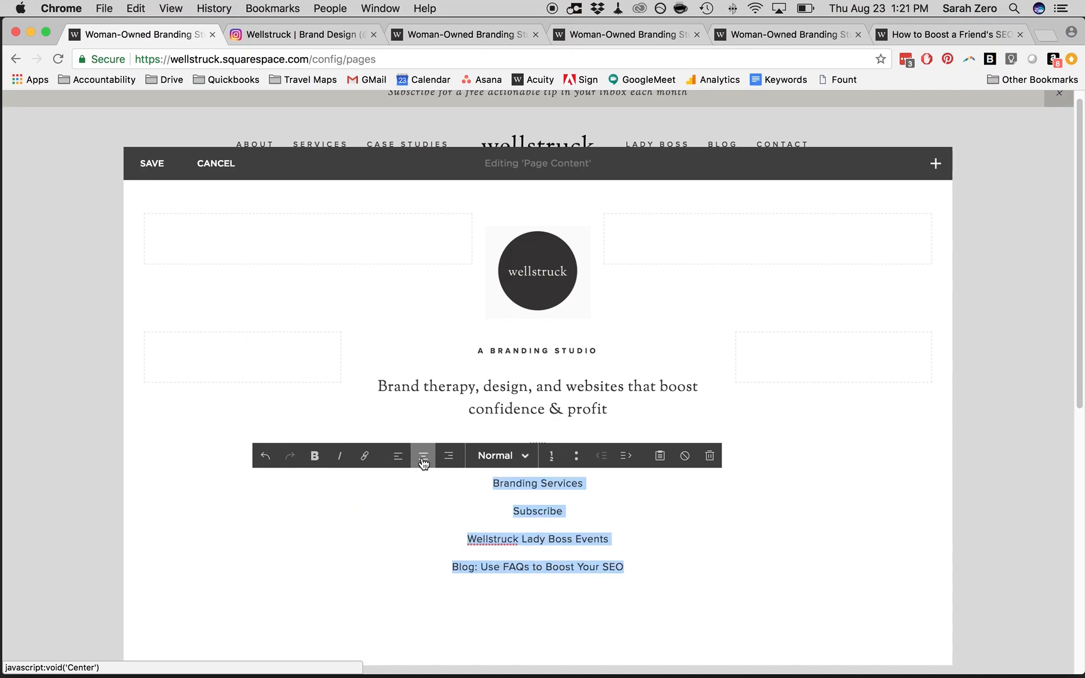
pyautogui.click(456, 38)
pyautogui.click(255, 56)
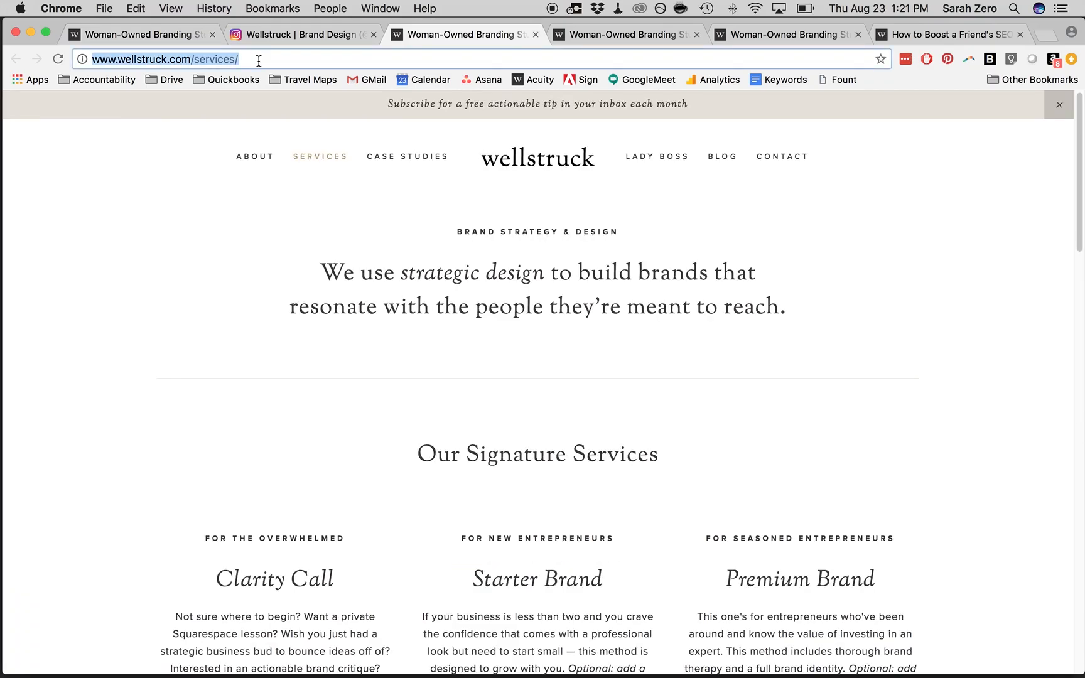
pyautogui.press('super+c')
pyautogui.click(164, 38)
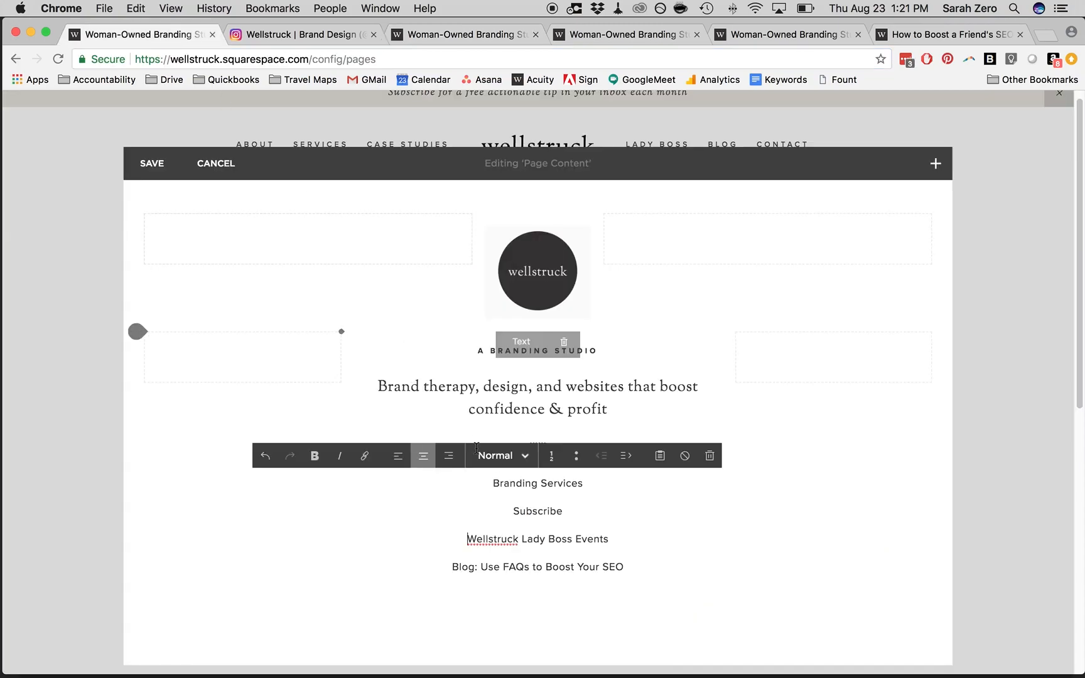
pyautogui.moveTo(588, 487); pyautogui.dragTo(460, 483)
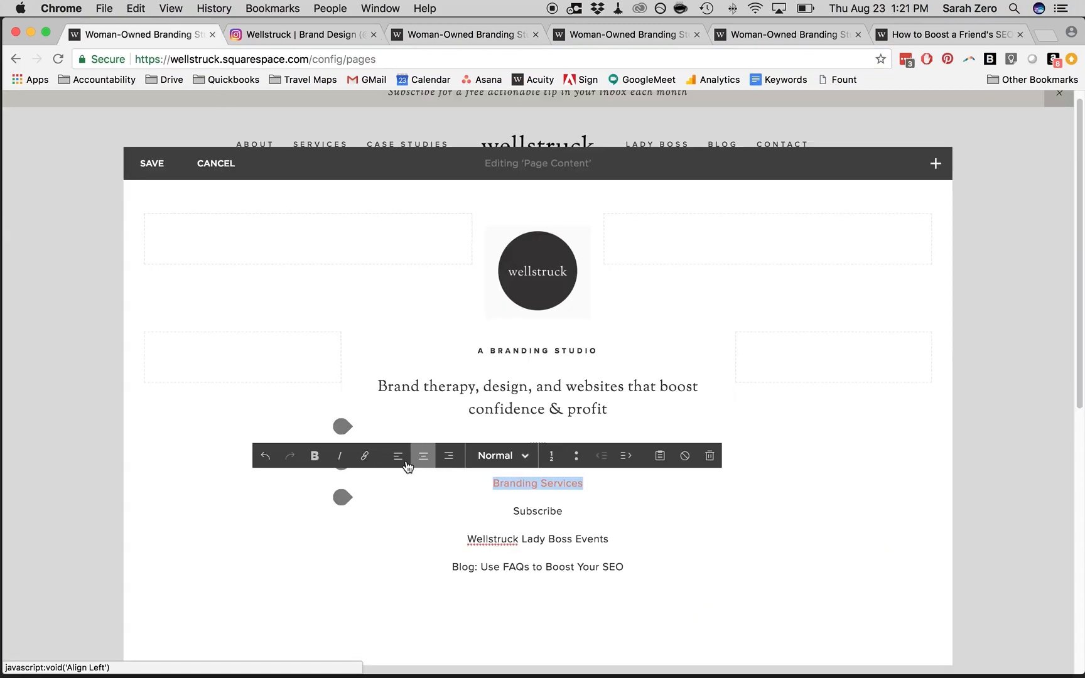
pyautogui.click(364, 456)
pyautogui.press('super+v')
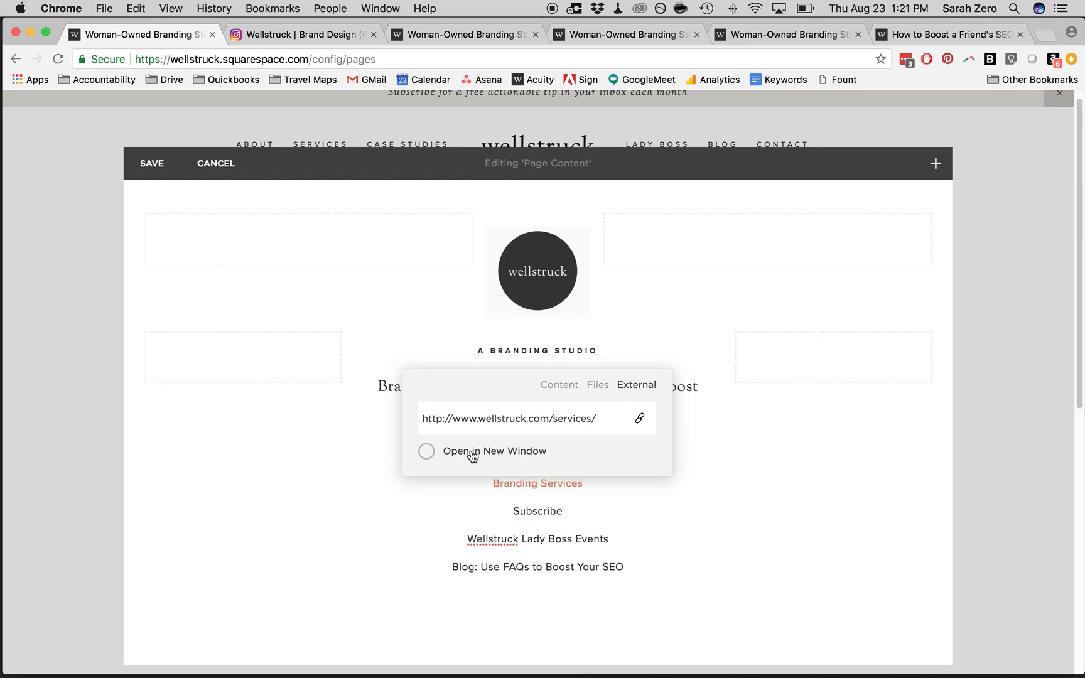
pyautogui.click(472, 456)
pyautogui.click(535, 510)
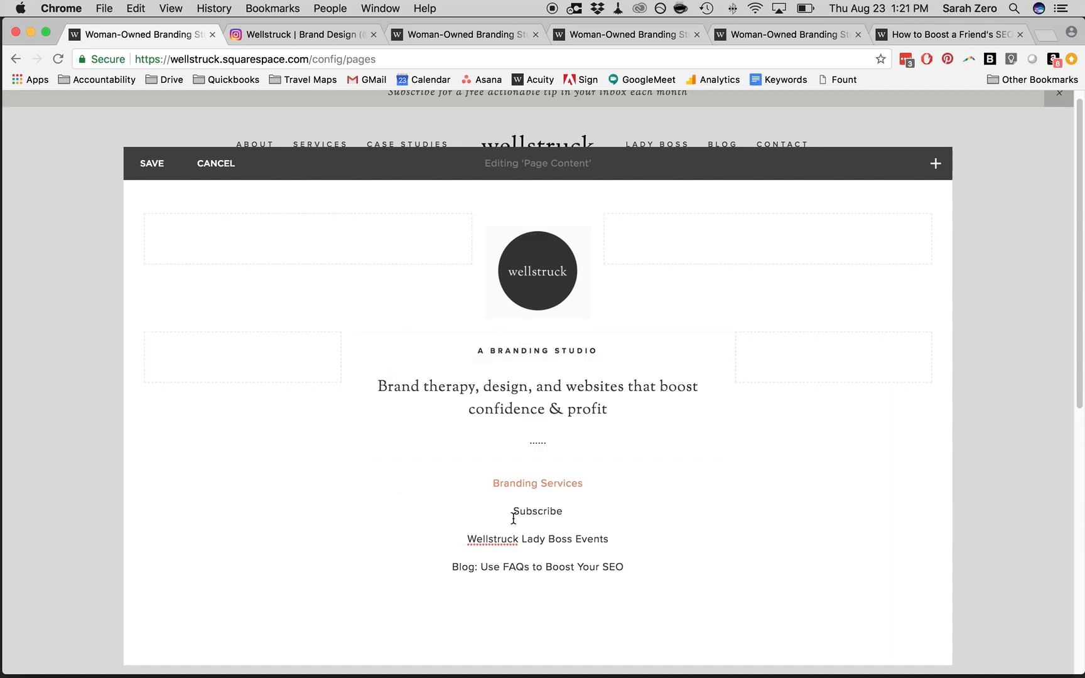
pyautogui.click(472, 36)
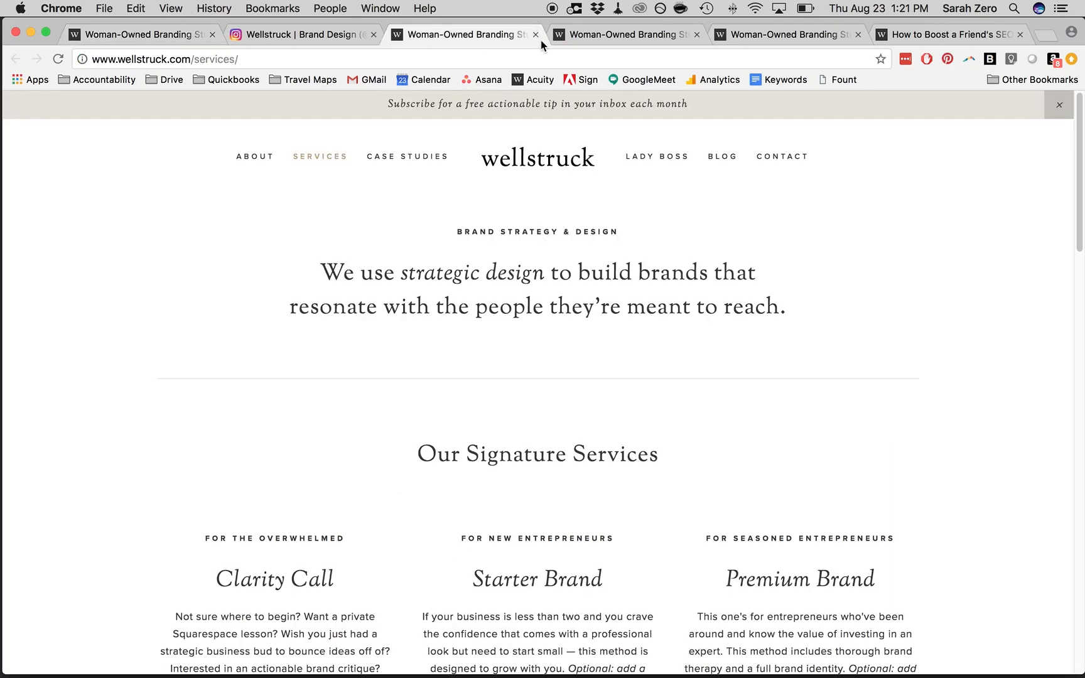
pyautogui.click(535, 35)
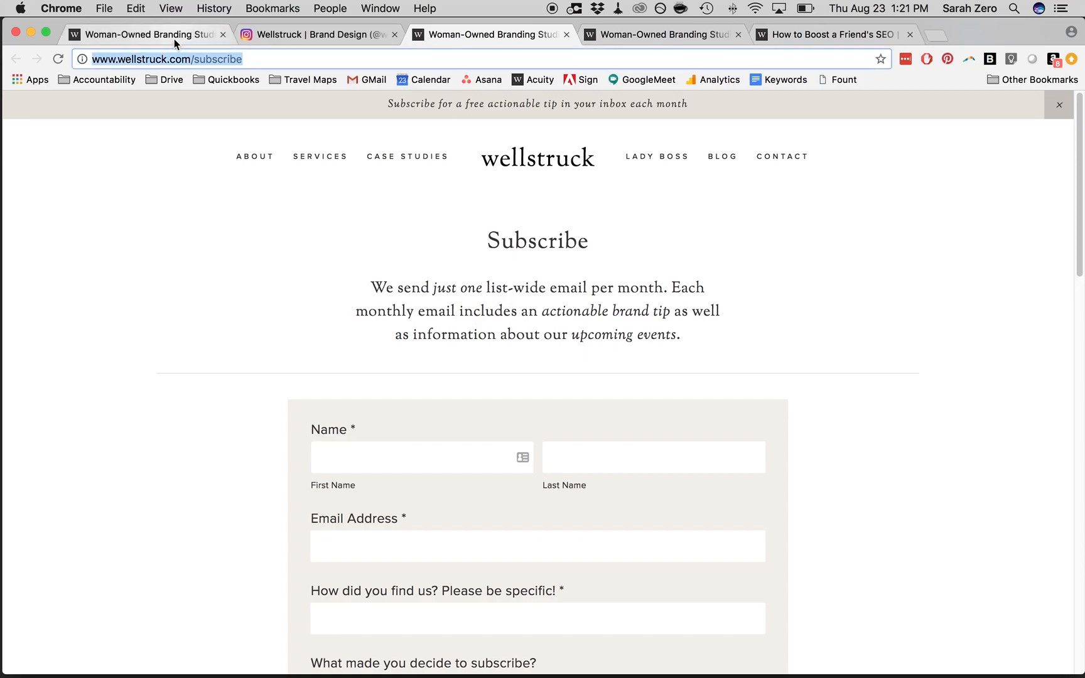
pyautogui.click(145, 34)
pyautogui.click(526, 514)
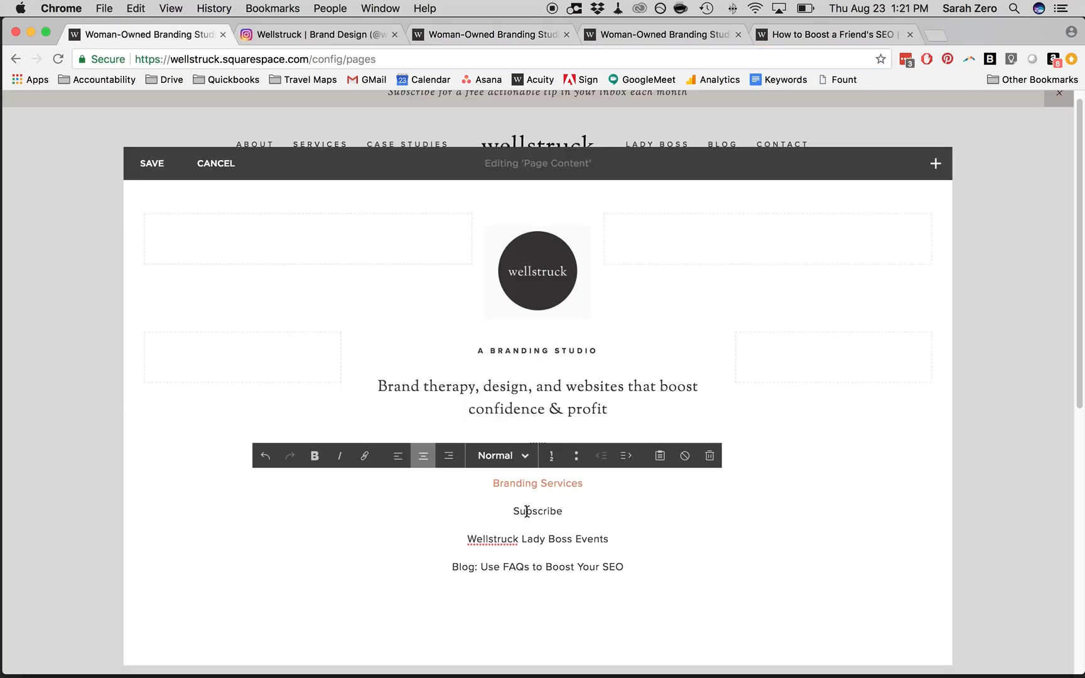
pyautogui.doubleClick(526, 511)
pyautogui.click(364, 456)
pyautogui.press('super+v')
pyautogui.click(462, 477)
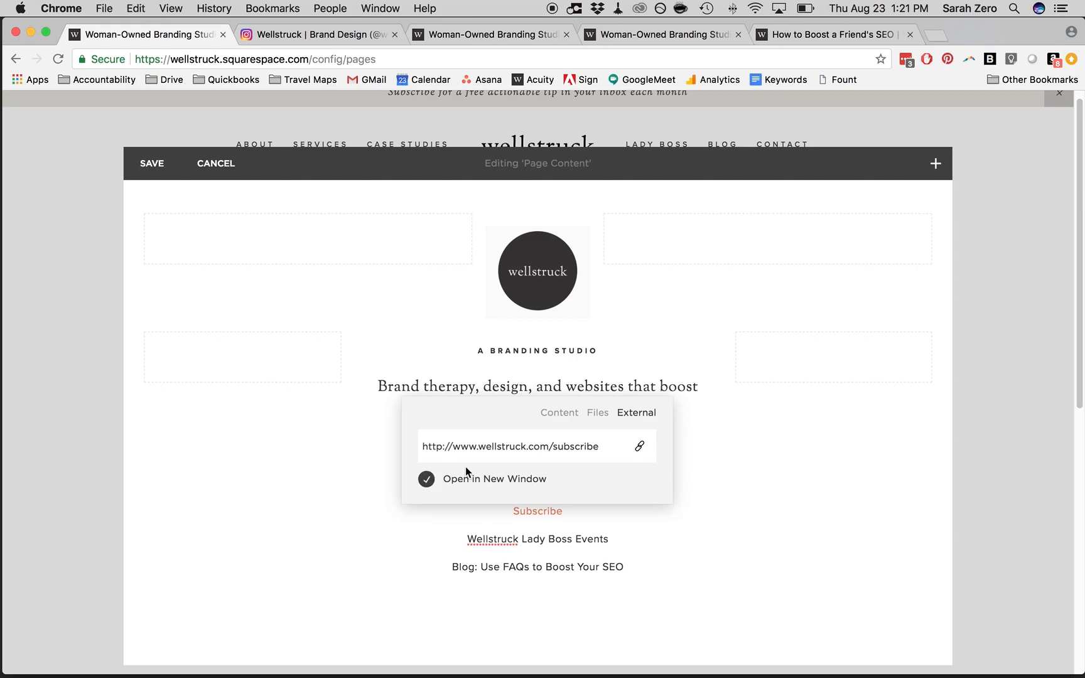
pyautogui.press('Return')
pyautogui.click(562, 34)
pyautogui.click(563, 33)
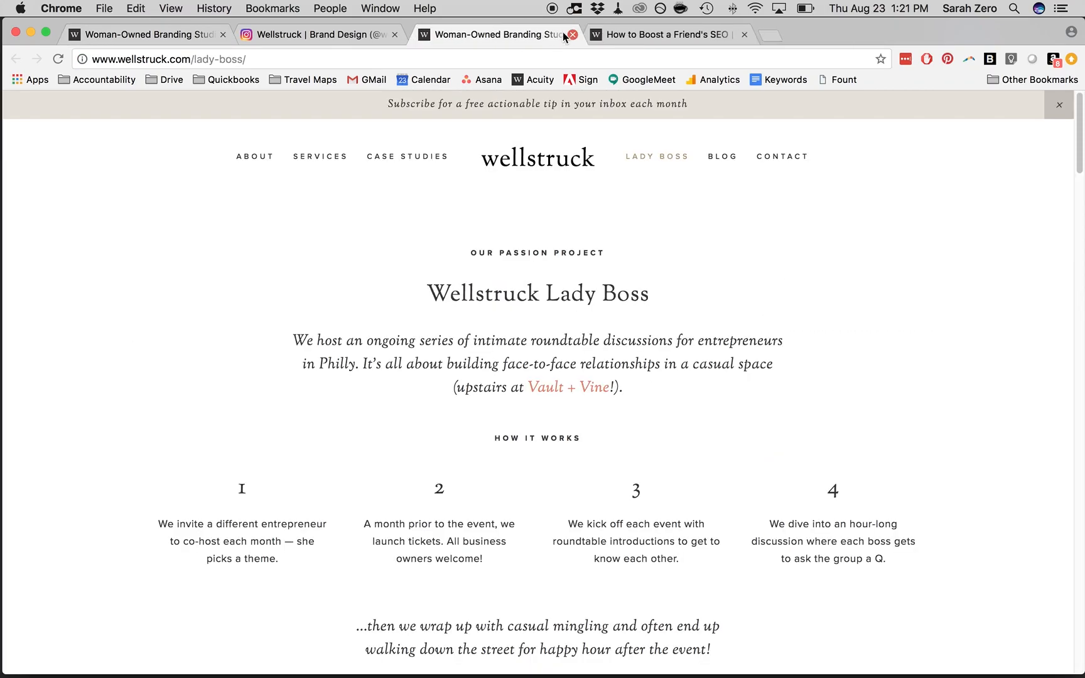
pyautogui.click(441, 58)
pyautogui.click(166, 33)
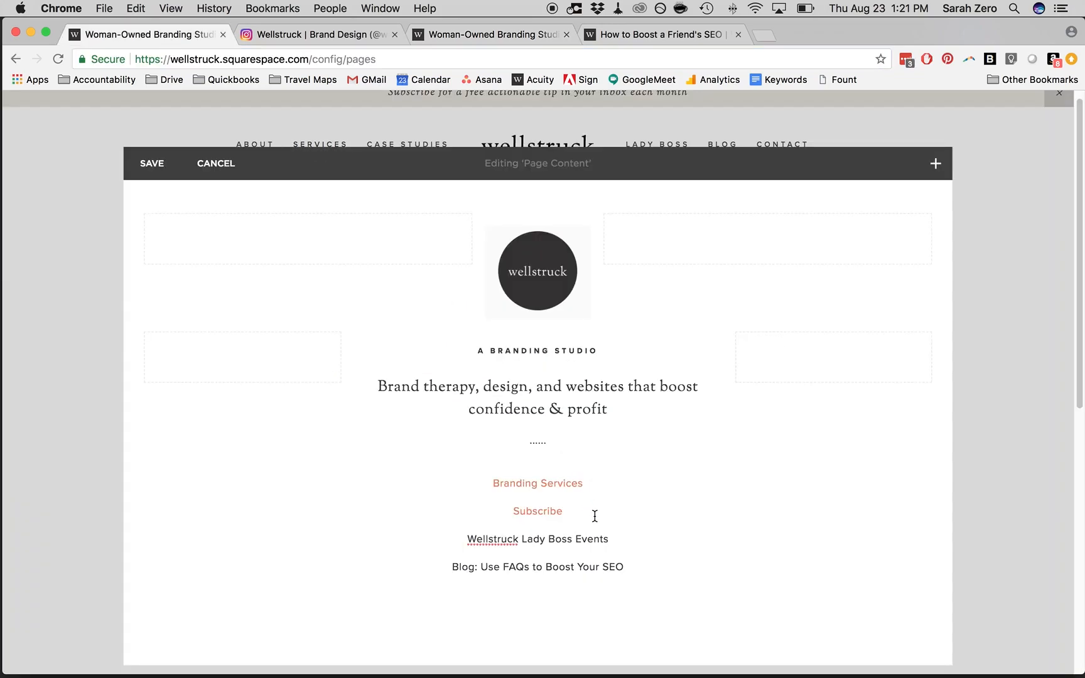
pyautogui.moveTo(611, 541); pyautogui.dragTo(469, 542)
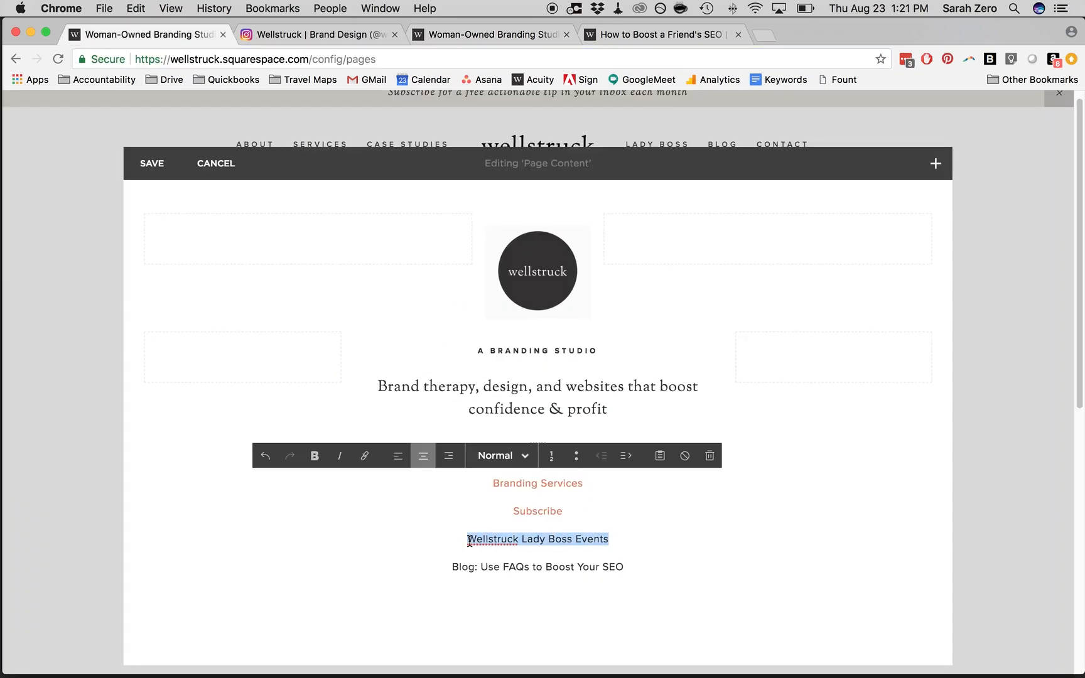
pyautogui.click(364, 456)
pyautogui.press('super+v')
pyautogui.click(473, 508)
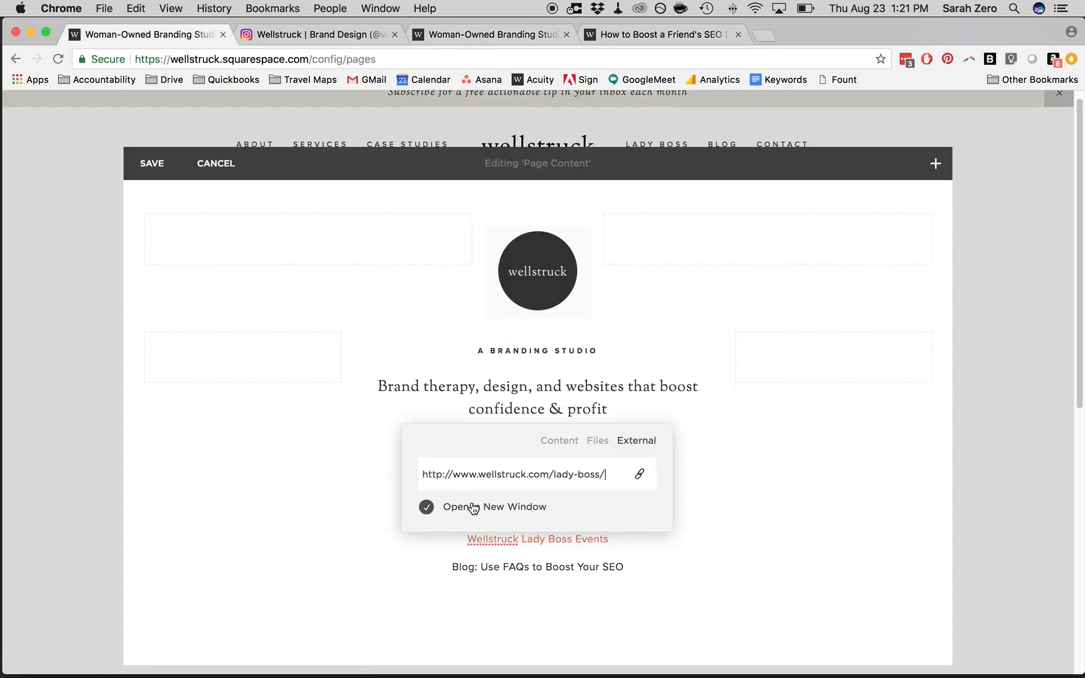
pyautogui.press('Return')
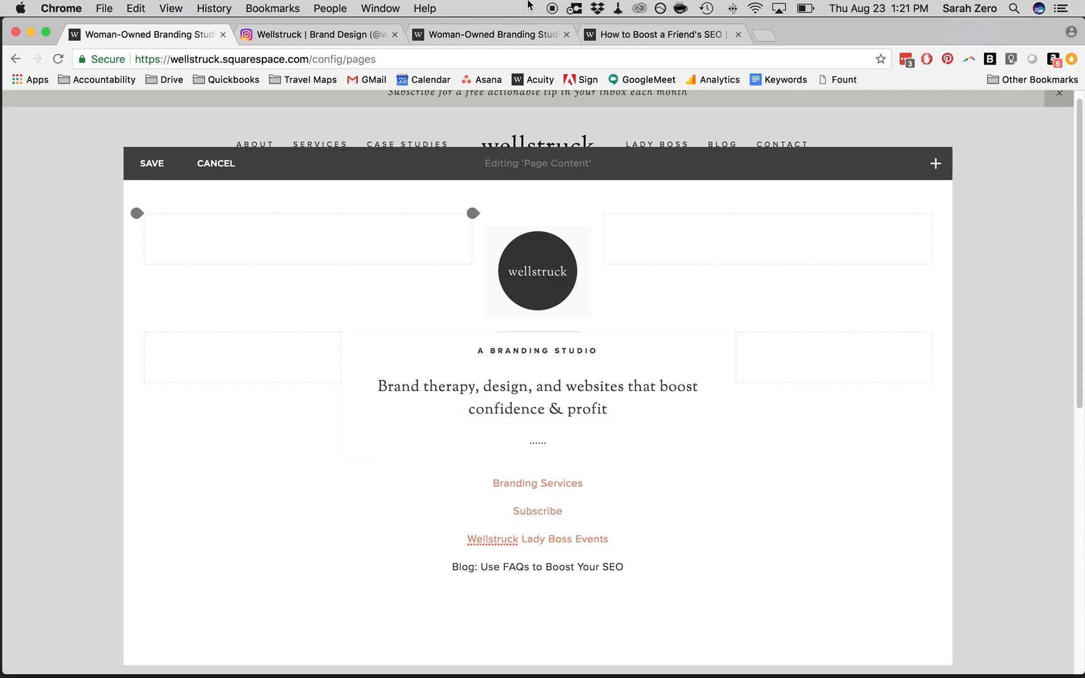
pyautogui.click(540, 34)
pyautogui.click(566, 34)
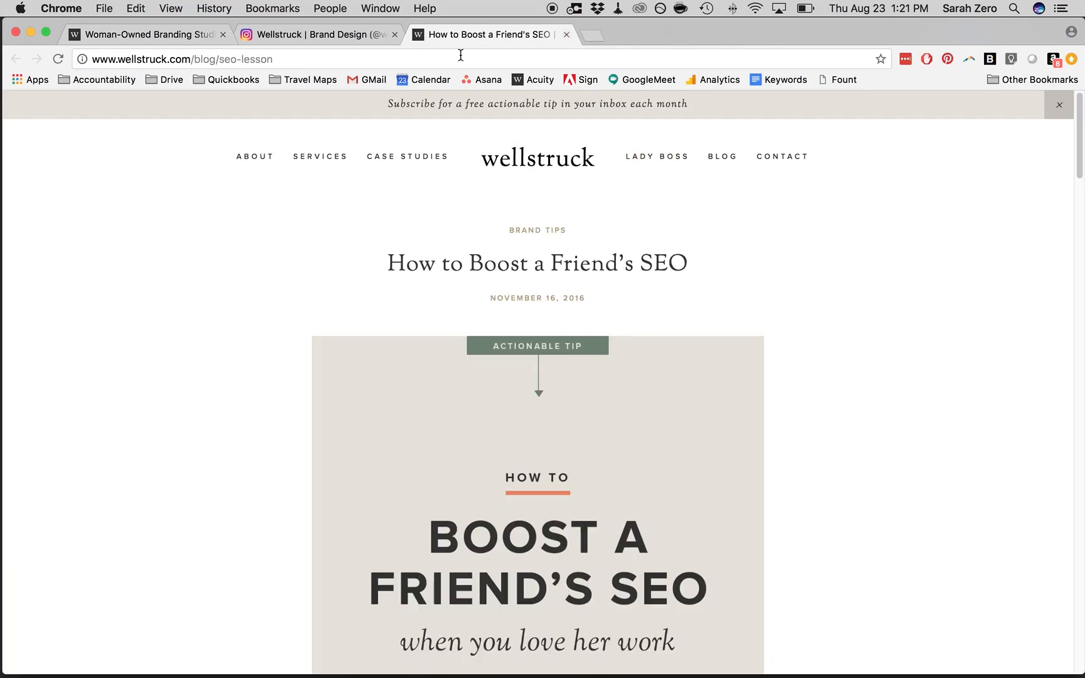
pyautogui.press('super+l')
pyautogui.click(140, 36)
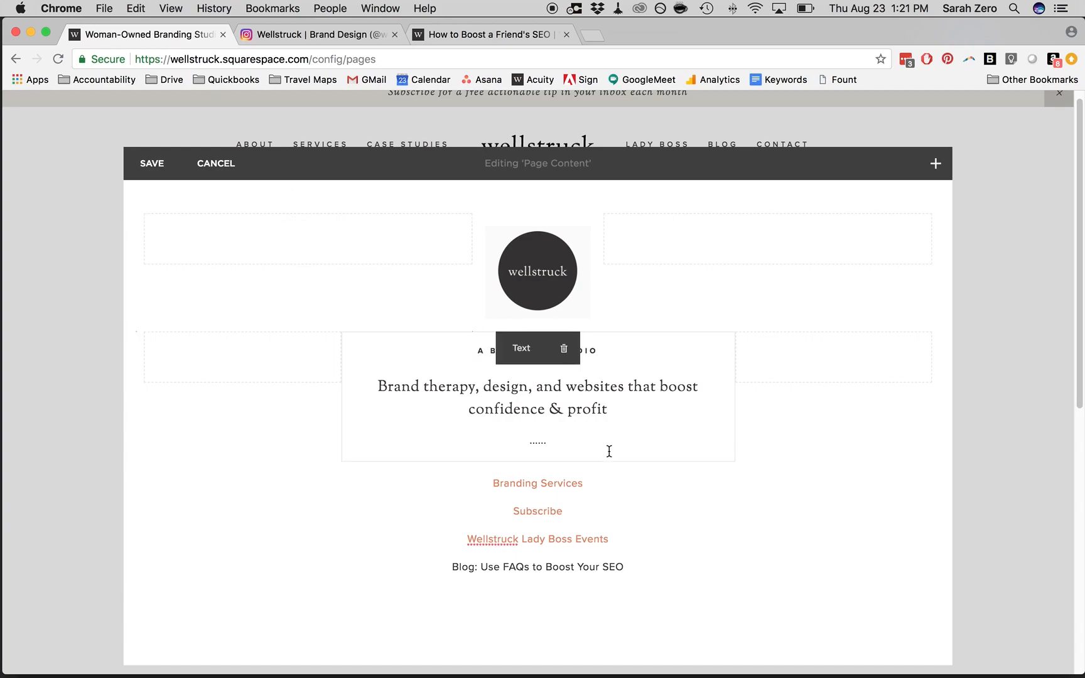
pyautogui.tripleClick(644, 568)
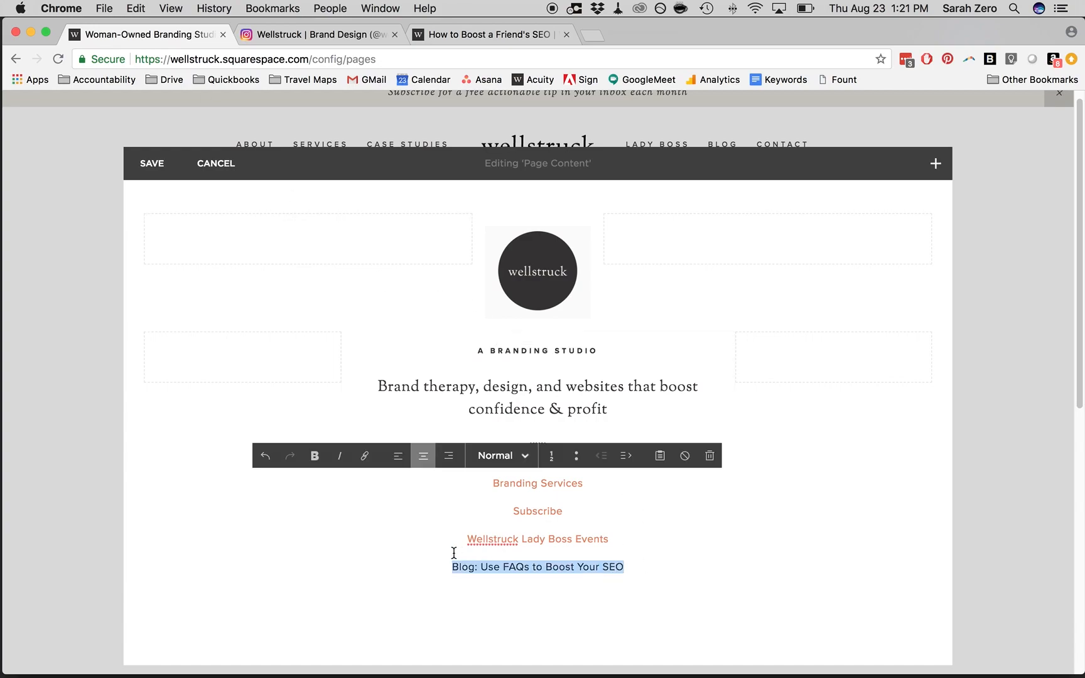
pyautogui.click(364, 456)
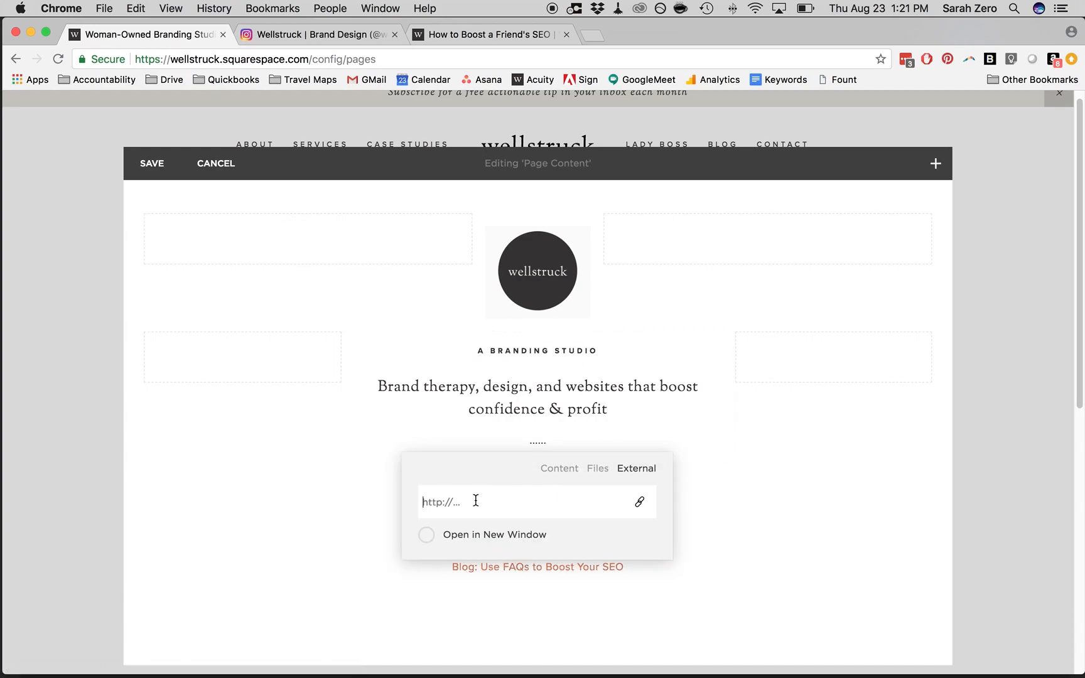
pyautogui.press('super+v')
pyautogui.click(476, 533)
pyautogui.press('Return')
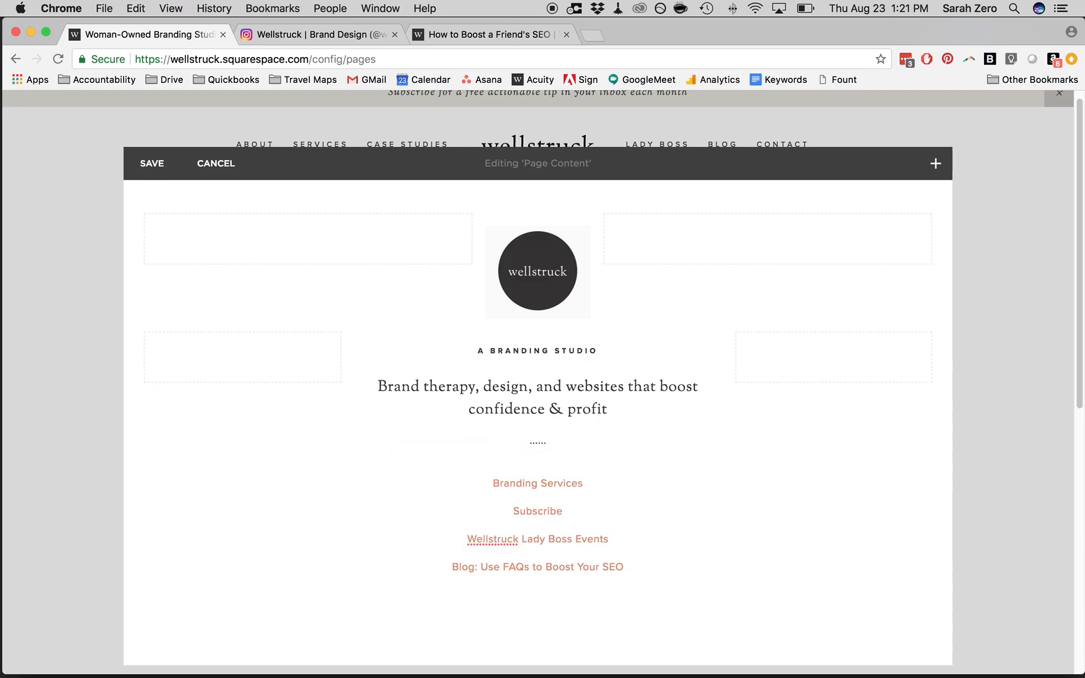
# Delete the empty text block beneath the list of links
pyautogui.scroll(-1, 610, 523)
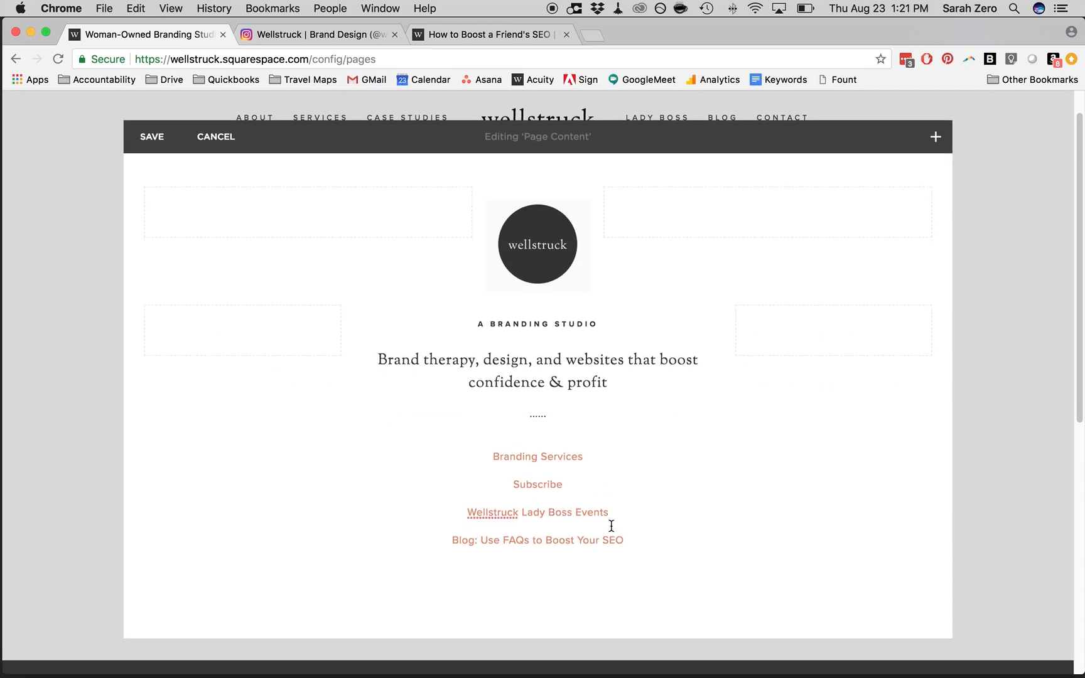
pyautogui.moveTo(545, 573)
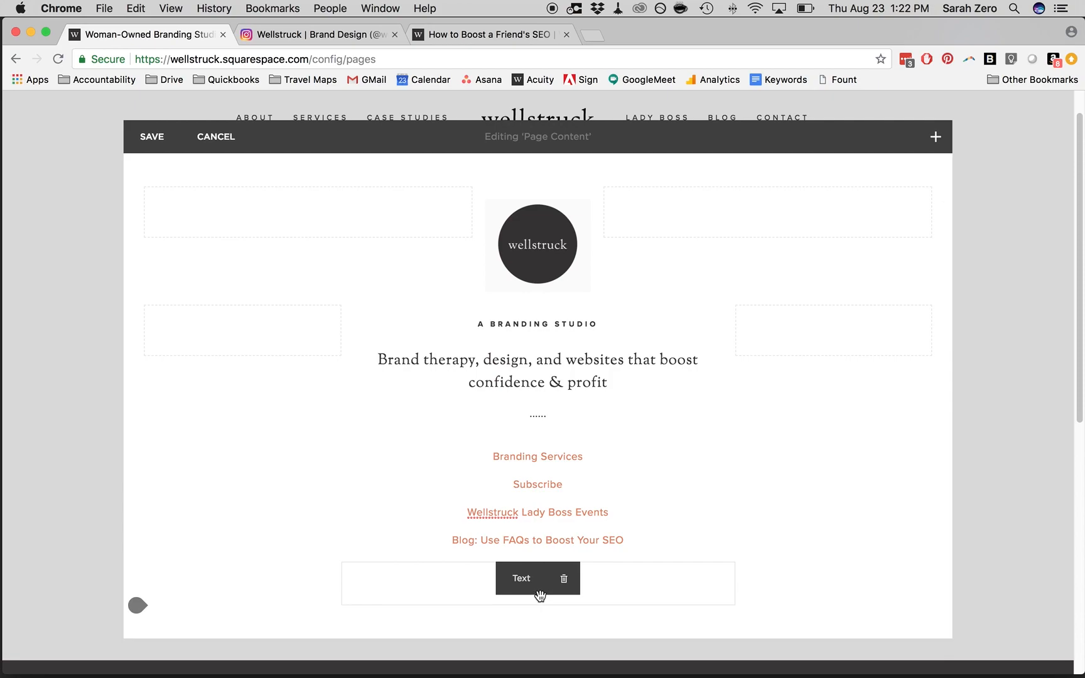
pyautogui.click(563, 579)
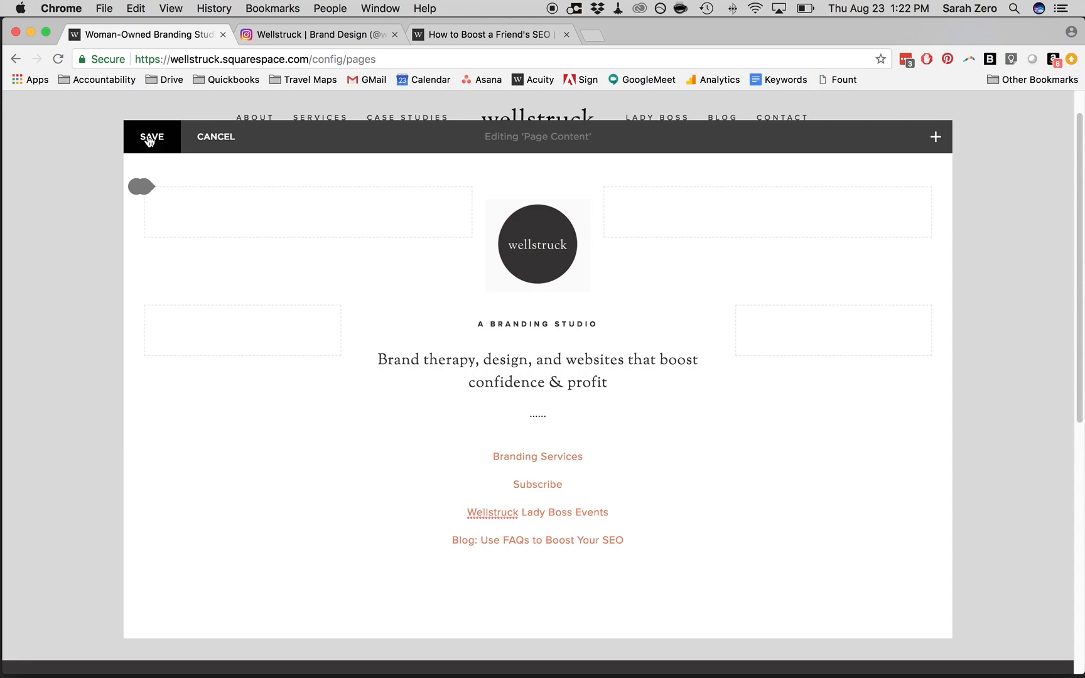
# Paste a copy of the dot divider over the blog line at the end of the link list and centre the list
pyautogui.moveTo(546, 414); pyautogui.dragTo(506, 409)
pyautogui.press('super+c')
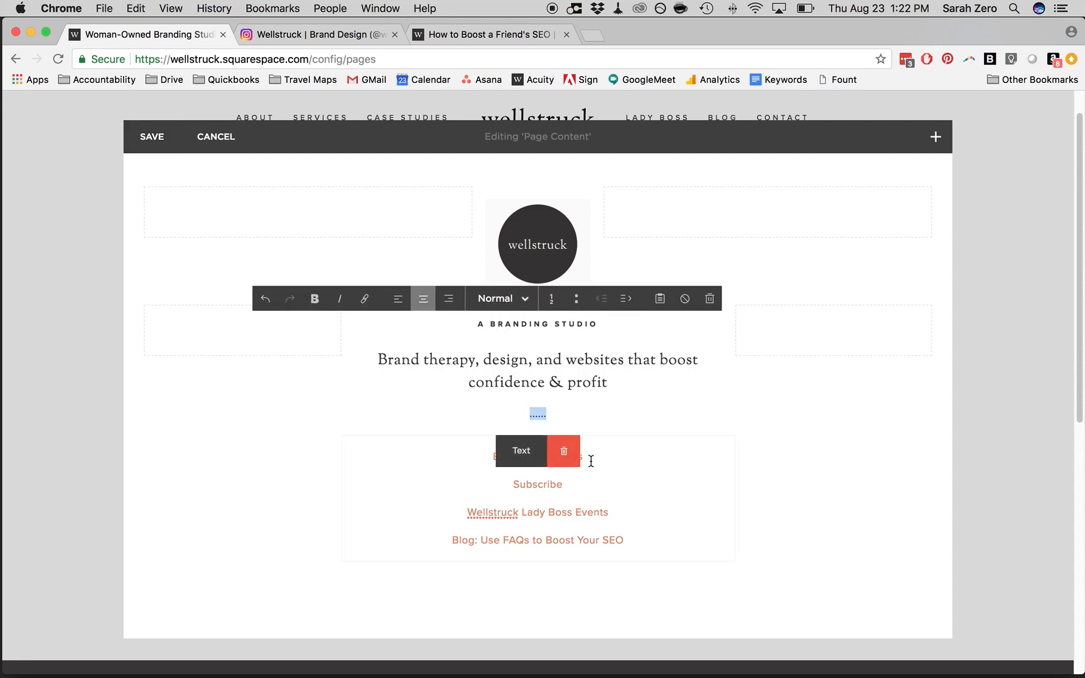
pyautogui.tripleClick(632, 543)
pyautogui.press('super+v')
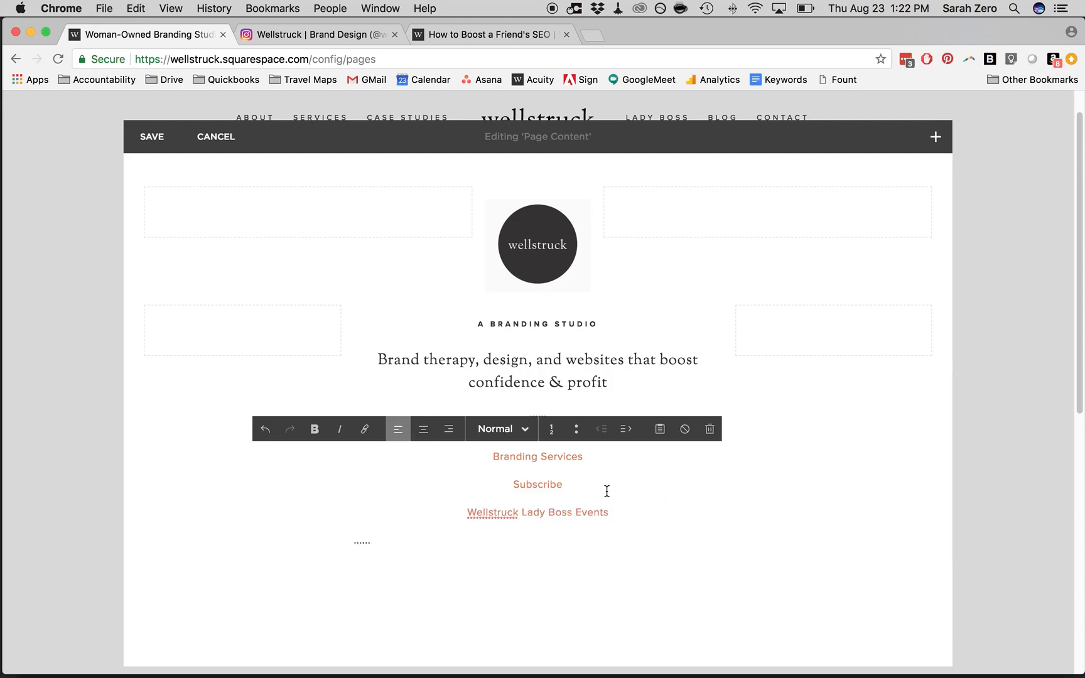
pyautogui.press('super+a')
pyautogui.click(398, 429)
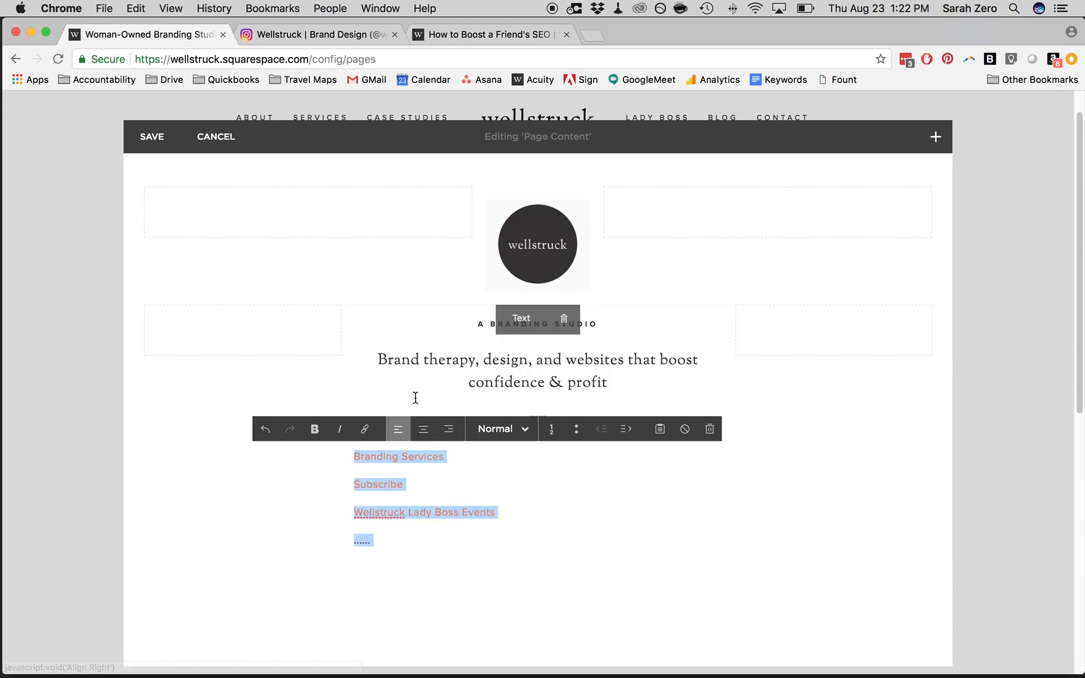
pyautogui.click(424, 429)
pyautogui.click(872, 295)
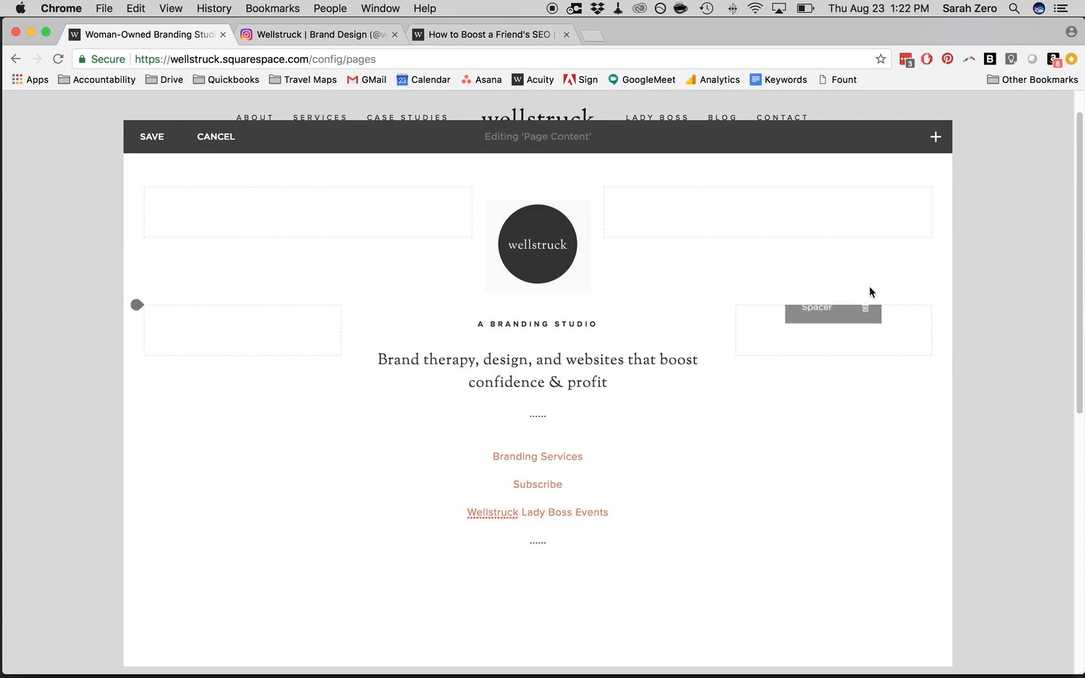
# Delete the dot divider beneath "Wellstruck Lady Boss Events" and save the page
pyautogui.moveTo(548, 541); pyautogui.dragTo(497, 540)
pyautogui.press('BackSpace')
pyautogui.press('BackSpace')
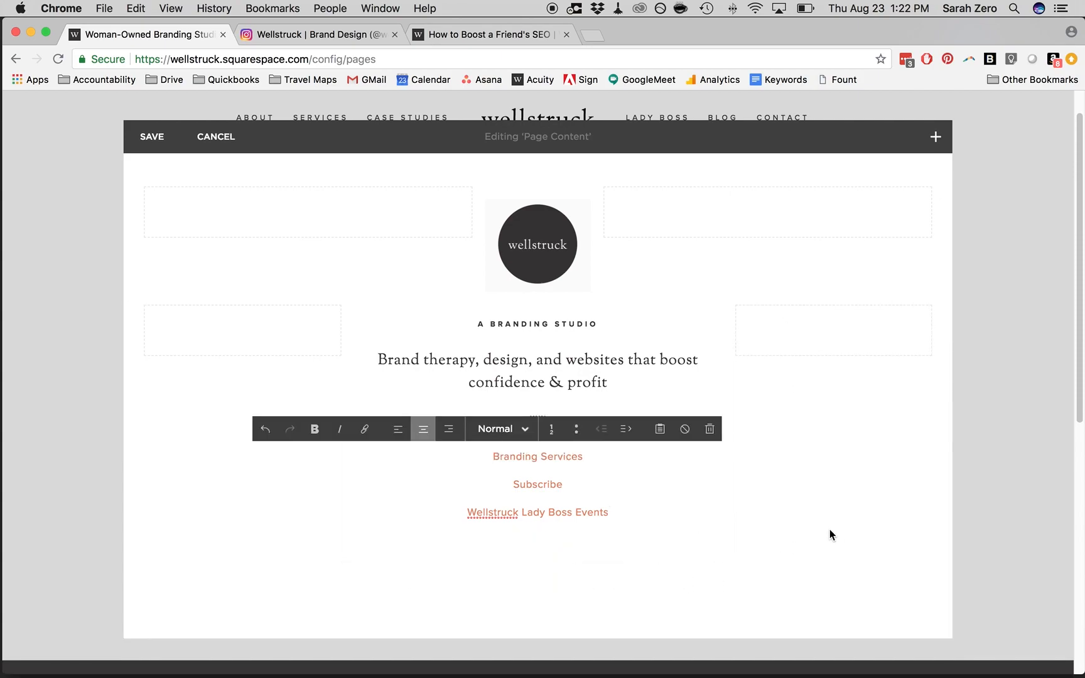
pyautogui.click(829, 535)
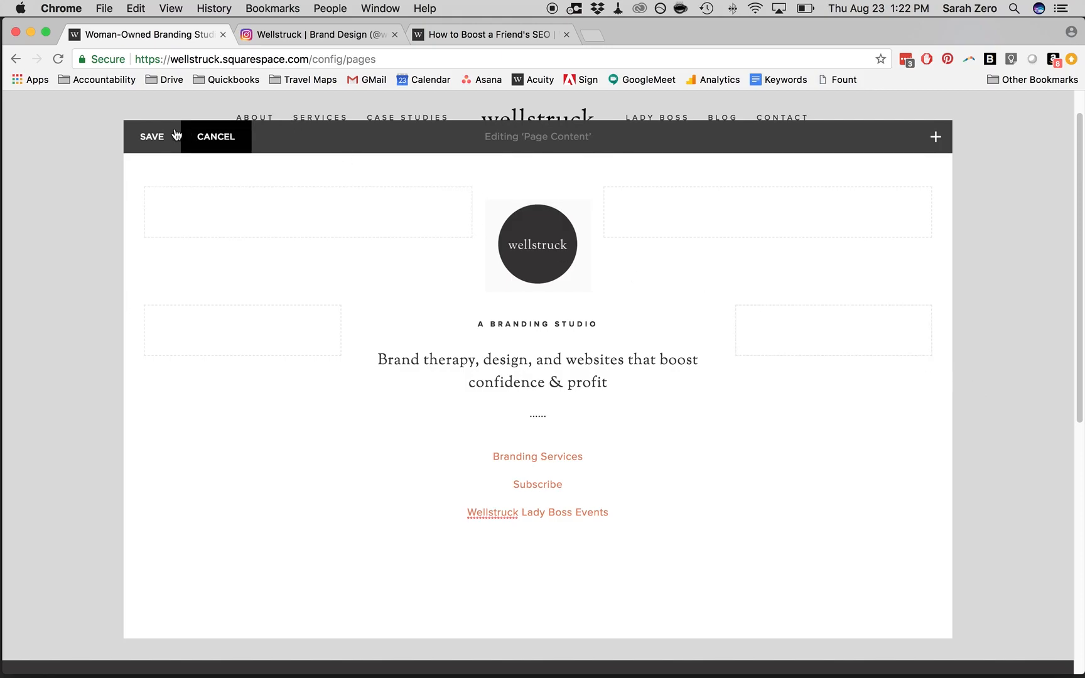
pyautogui.click(151, 138)
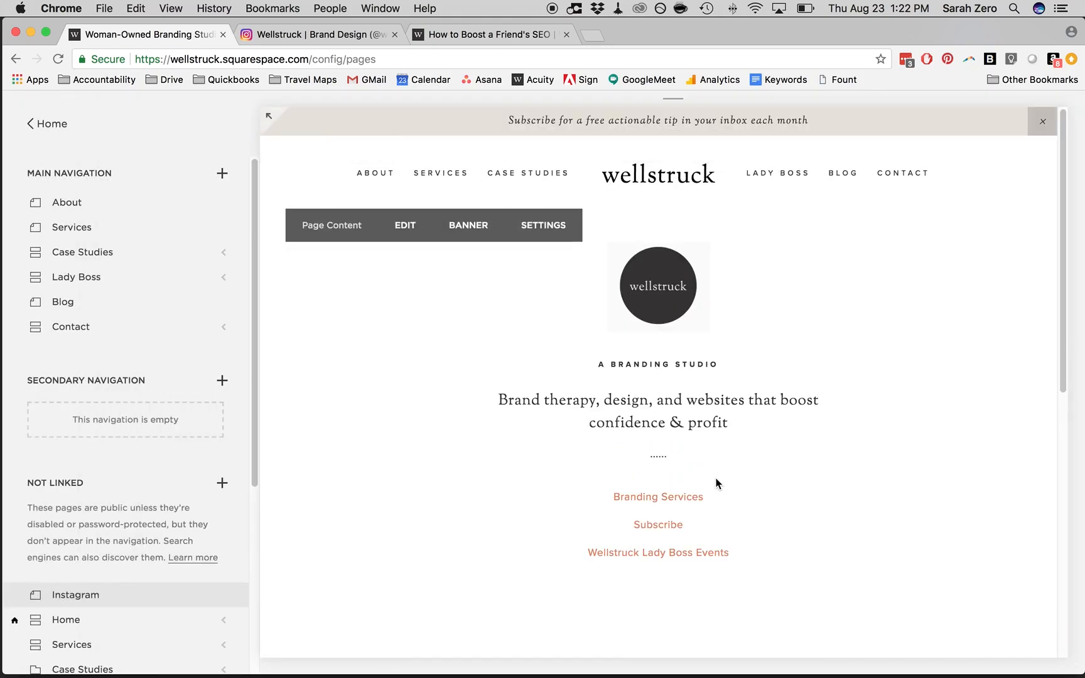
# Reopen the page content for editing and add the line "Blog: Use FAQs to Boost Your SEO" beneath "Wellstruck Lady Boss Events"
pyautogui.scroll(-5, 717, 481)
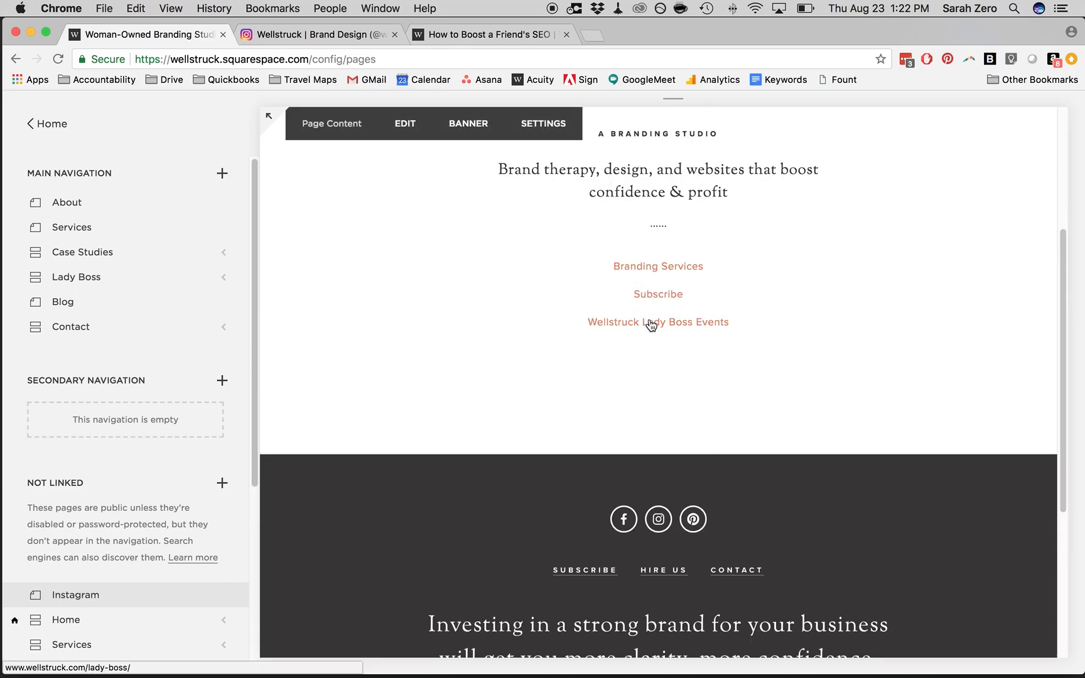
pyautogui.click(395, 124)
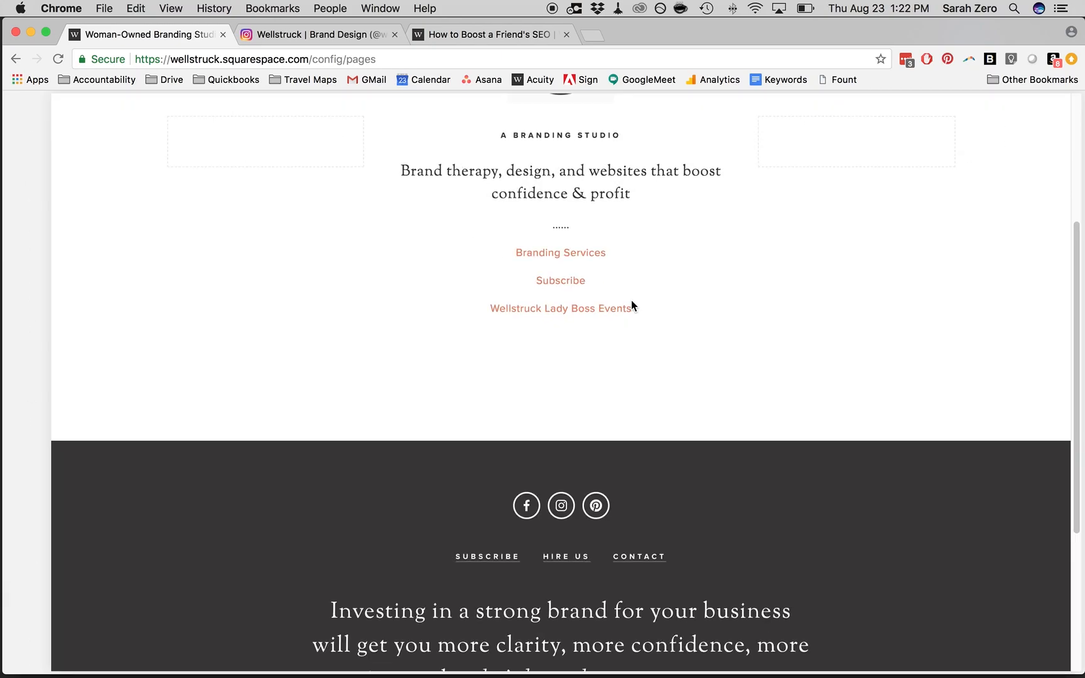
pyautogui.click(618, 308)
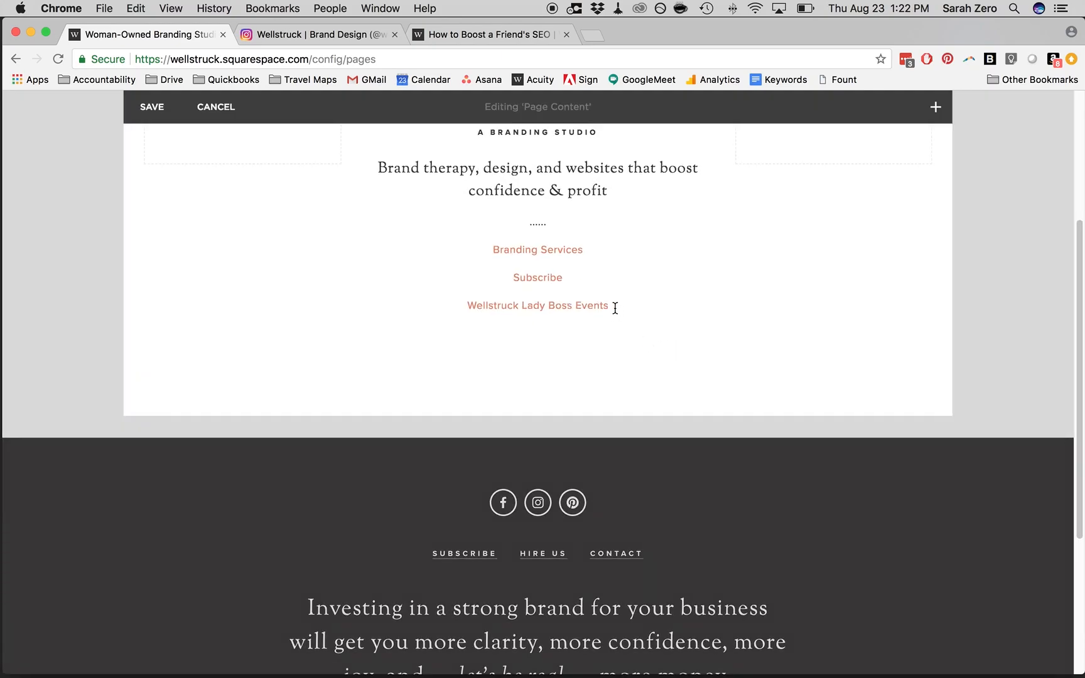
pyautogui.tripleClick(614, 307)
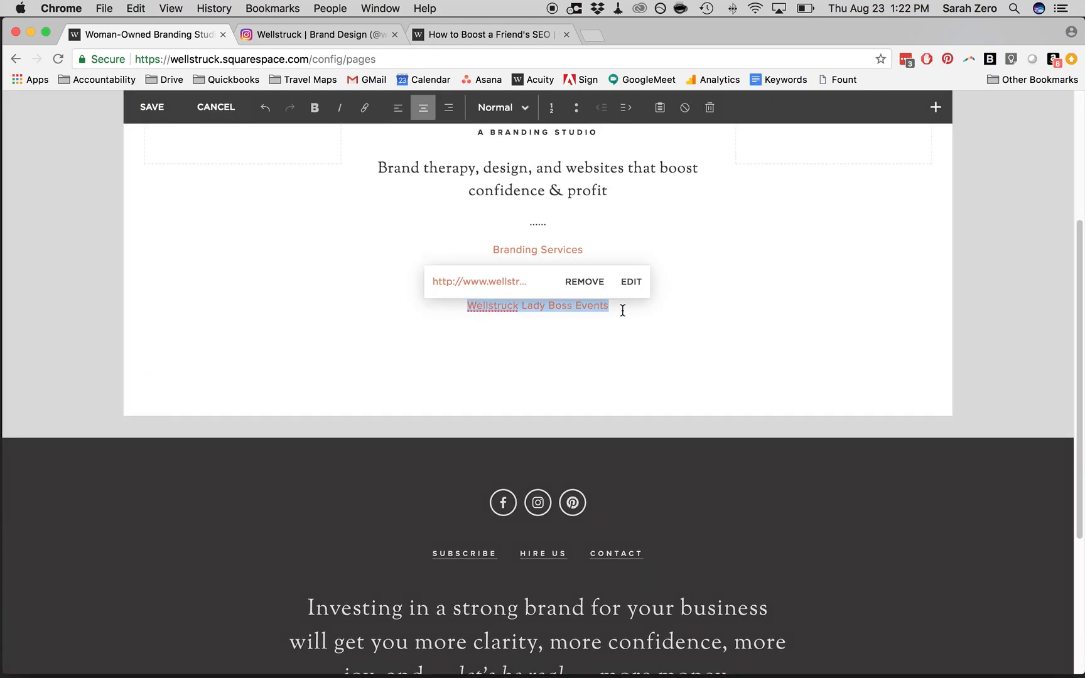
pyautogui.press('Right')
pyautogui.press('Return')
pyautogui.write('Blog: Use FAW')
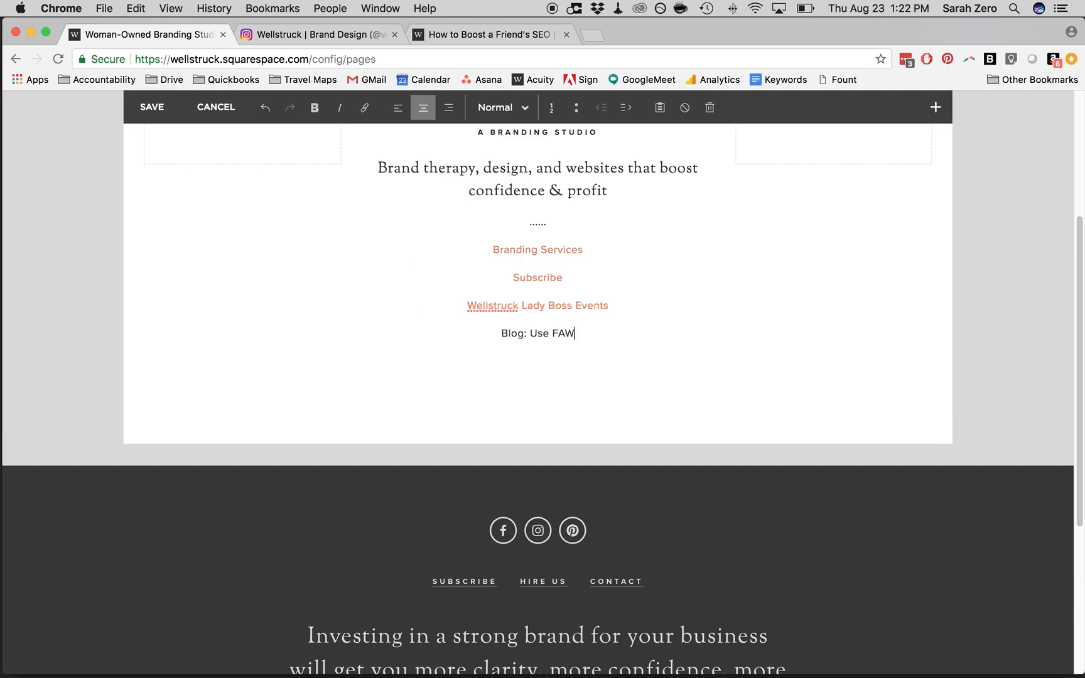
pyautogui.press('BackSpace')
pyautogui.write('Qs to Boost')
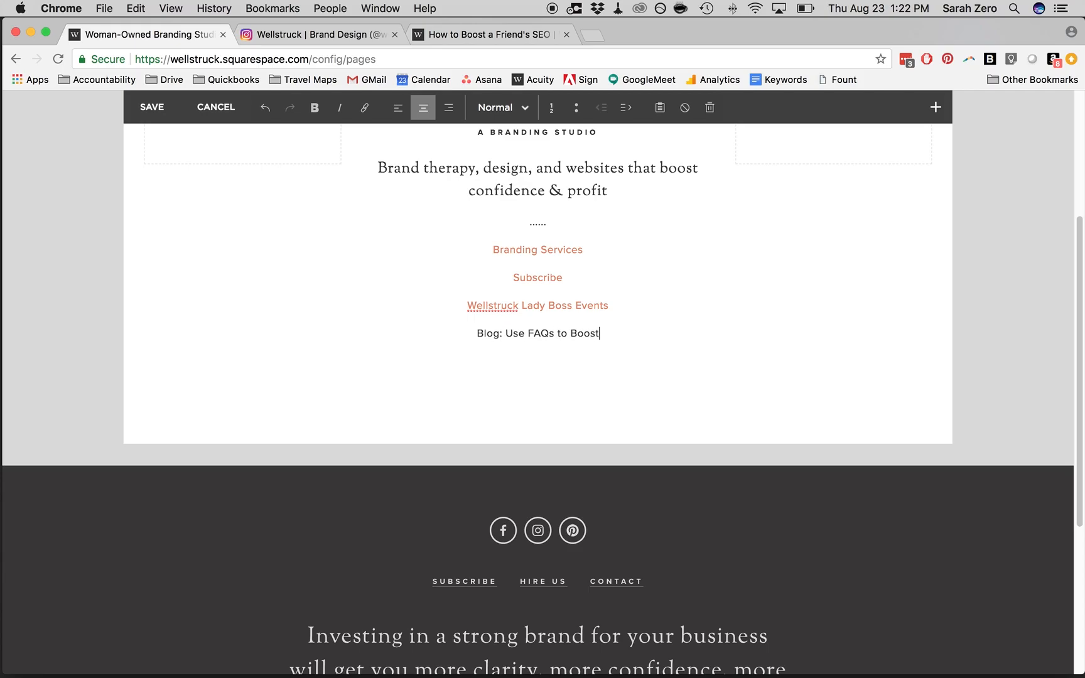
pyautogui.write(' Your SEO')
pyautogui.press('super+t')
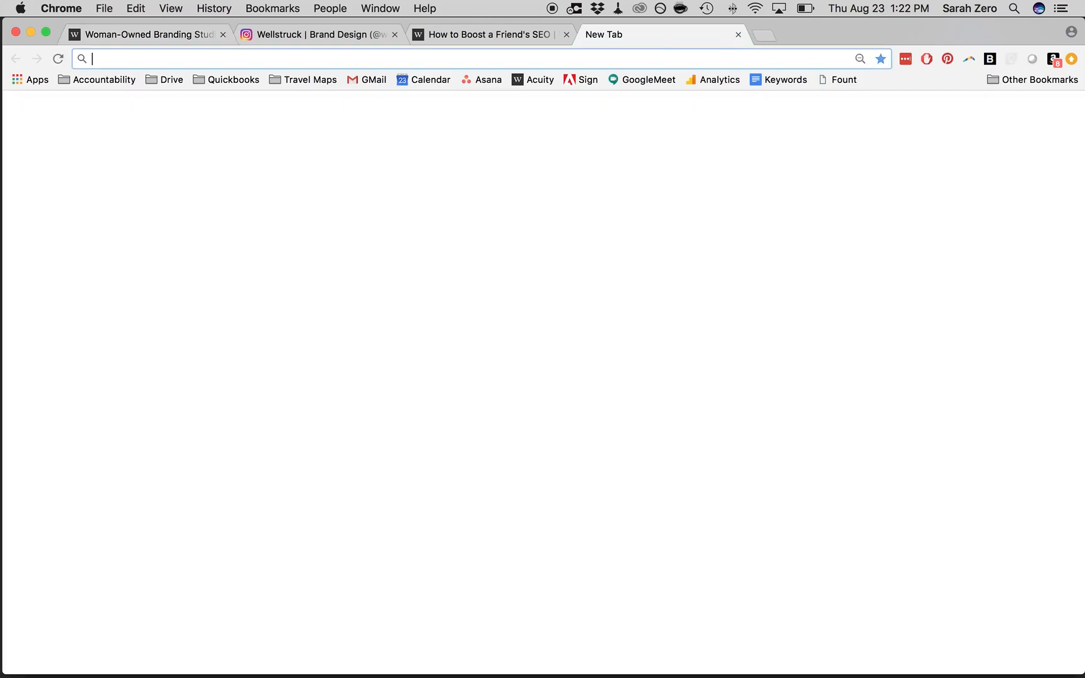
pyautogui.click(738, 35)
pyautogui.click(533, 39)
pyautogui.click(490, 58)
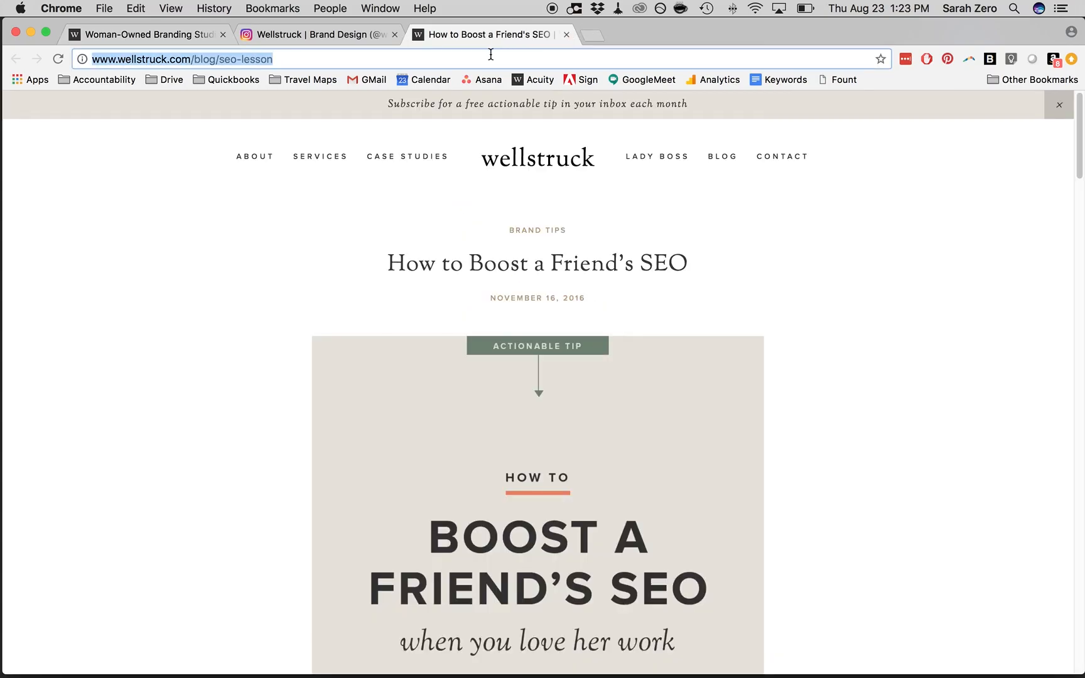
pyautogui.click(332, 35)
pyautogui.click(151, 35)
pyautogui.moveTo(647, 337); pyautogui.dragTo(451, 335)
pyautogui.click(364, 107)
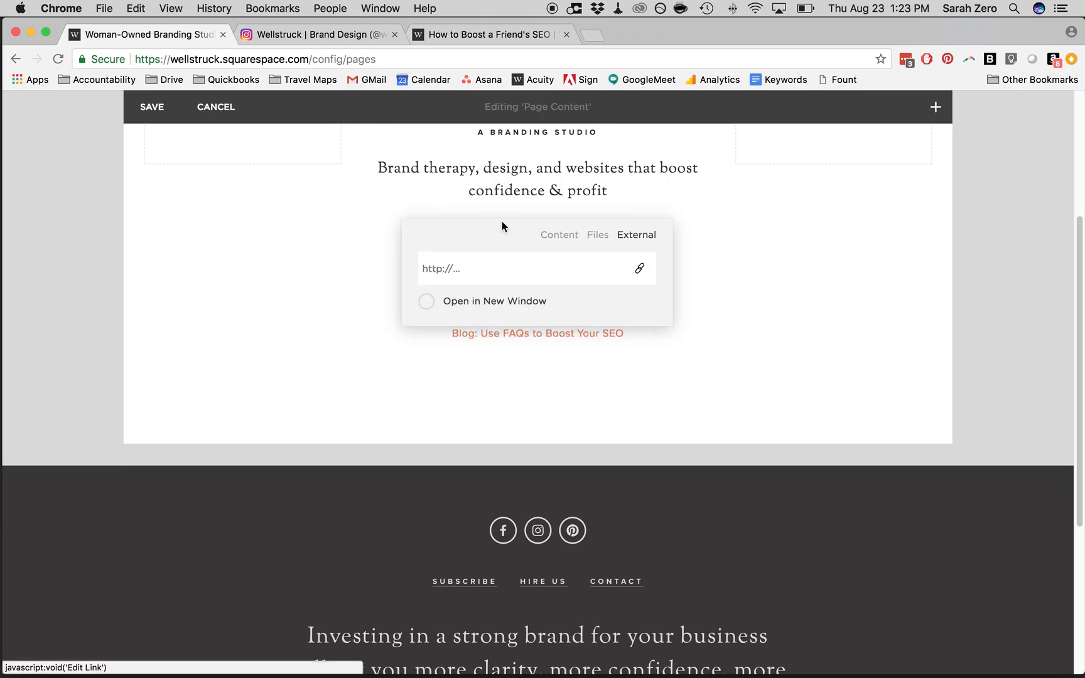
pyautogui.press('cmd+v')
pyautogui.click(540, 304)
pyautogui.click(735, 308)
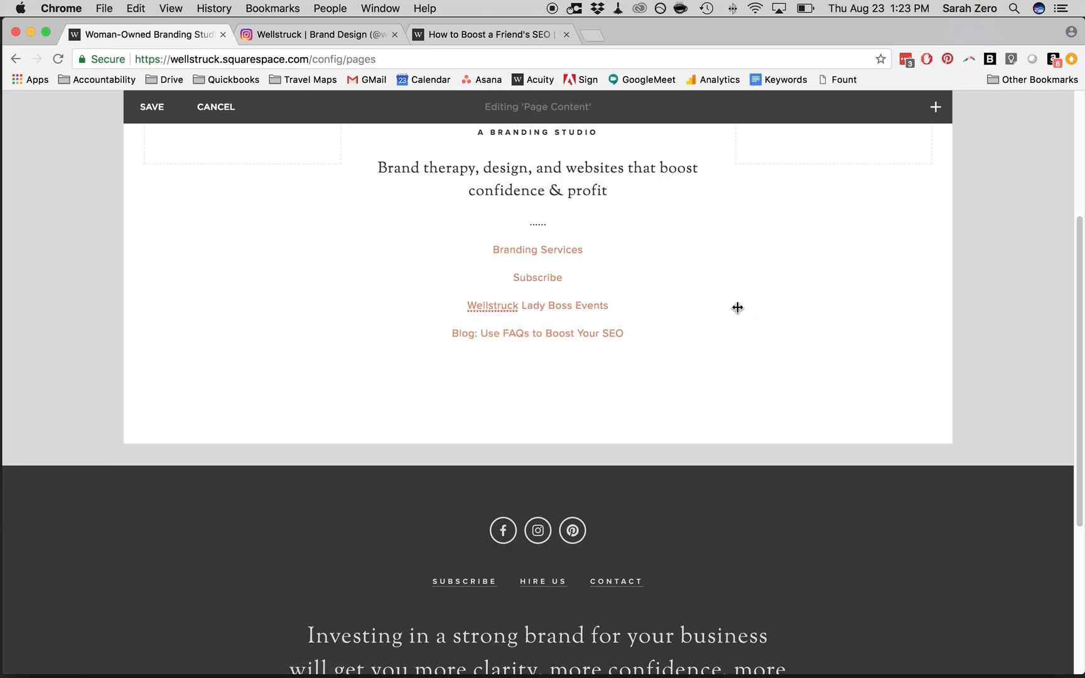
pyautogui.click(150, 108)
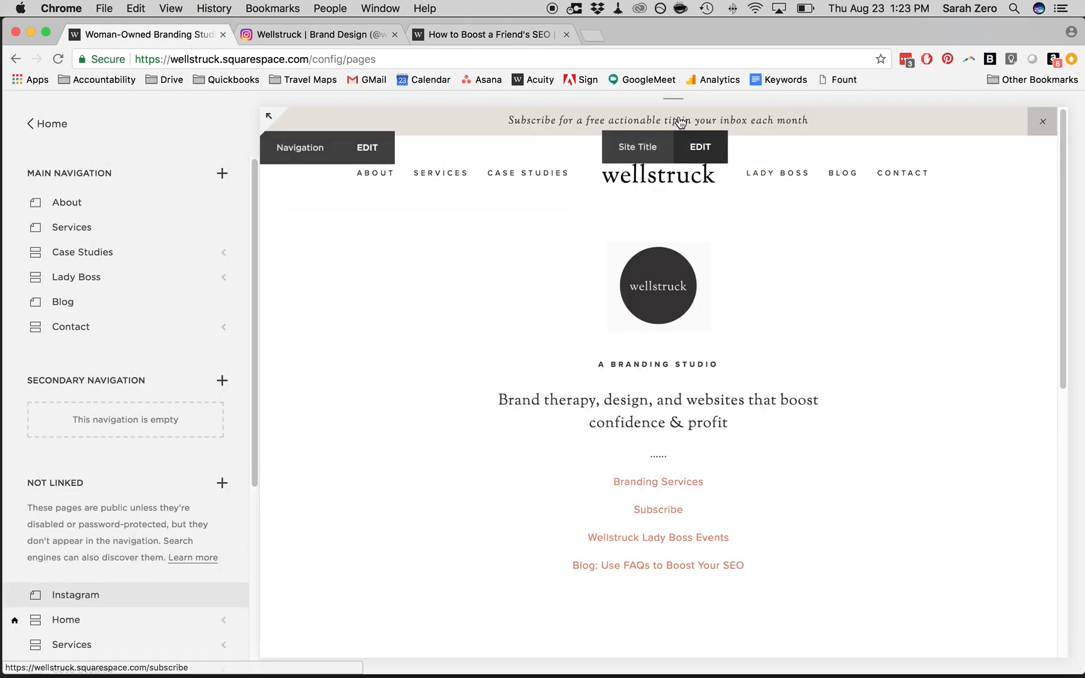
# Preview the Instagram landing page in the mobile view and look through its layout
pyautogui.moveTo(610, 113)
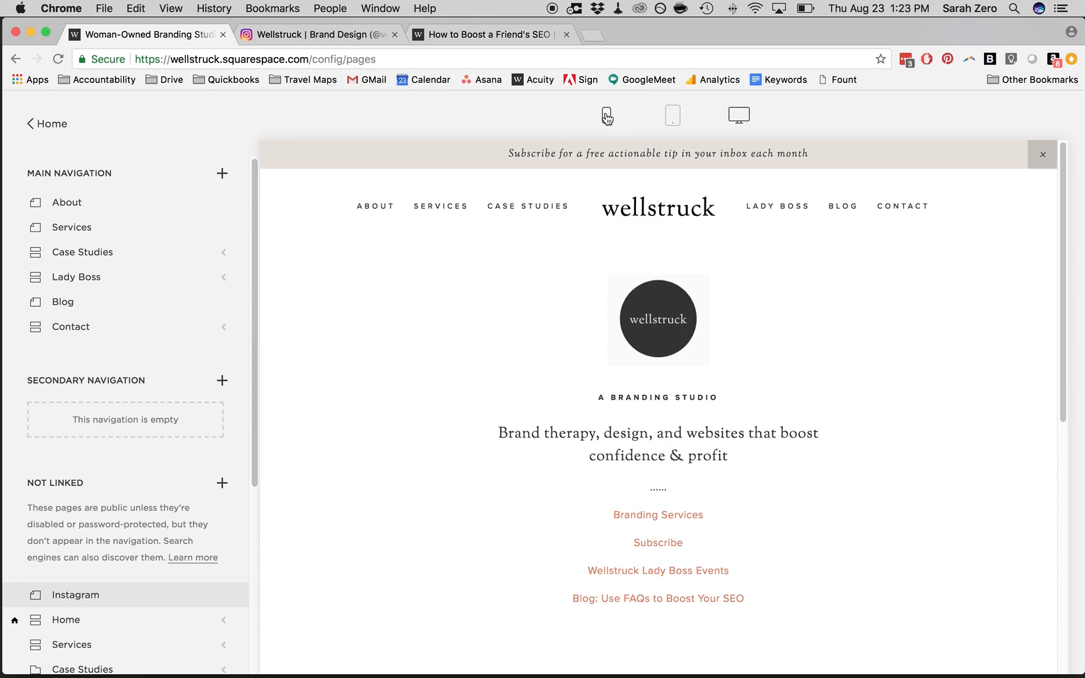
pyautogui.click(607, 116)
pyautogui.scroll(-4, 766, 406)
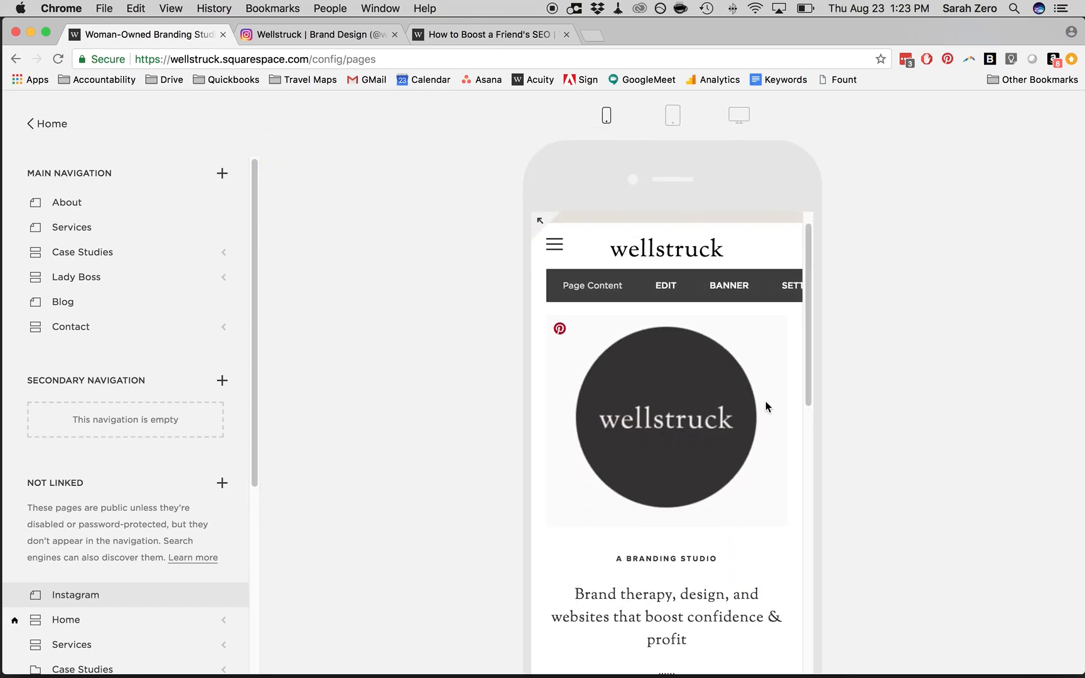
pyautogui.scroll(-2, 766, 403)
pyautogui.scroll(5, 766, 405)
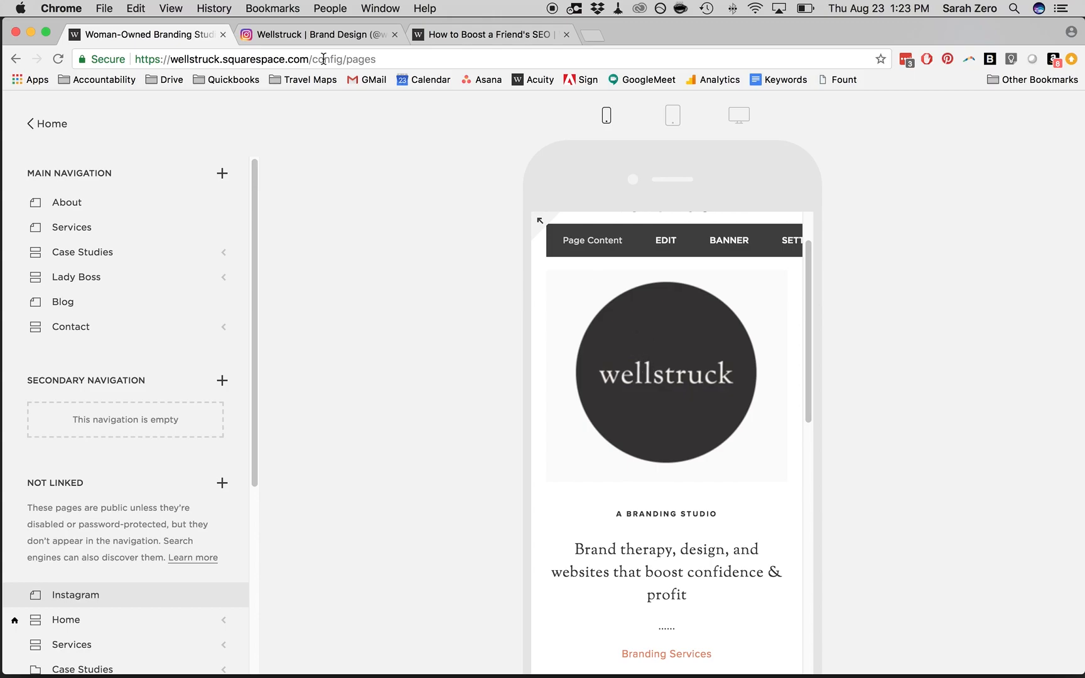
# Look at the open Instagram profile page and return to the Squarespace page
pyautogui.click(281, 34)
pyautogui.press('super+shift+4')
pyautogui.moveTo(186, 156); pyautogui.dragTo(405, 353)
pyautogui.click(150, 33)
# Delete the logo image and the spacers on either side of it, and save the page
pyautogui.click(667, 240)
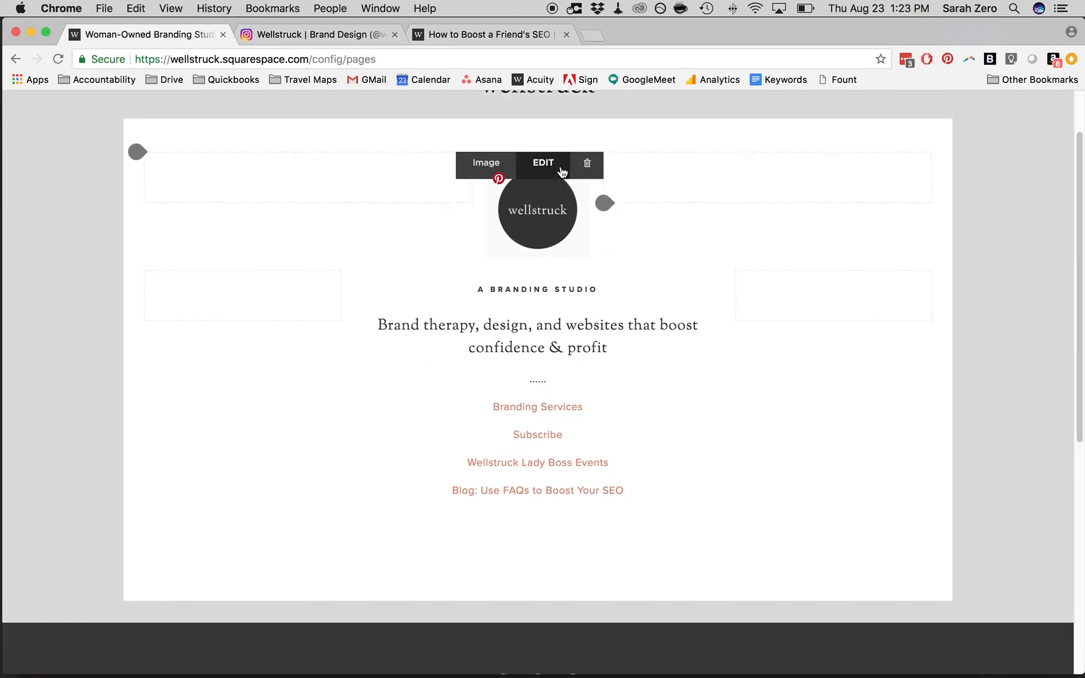
pyautogui.click(586, 167)
pyautogui.click(649, 211)
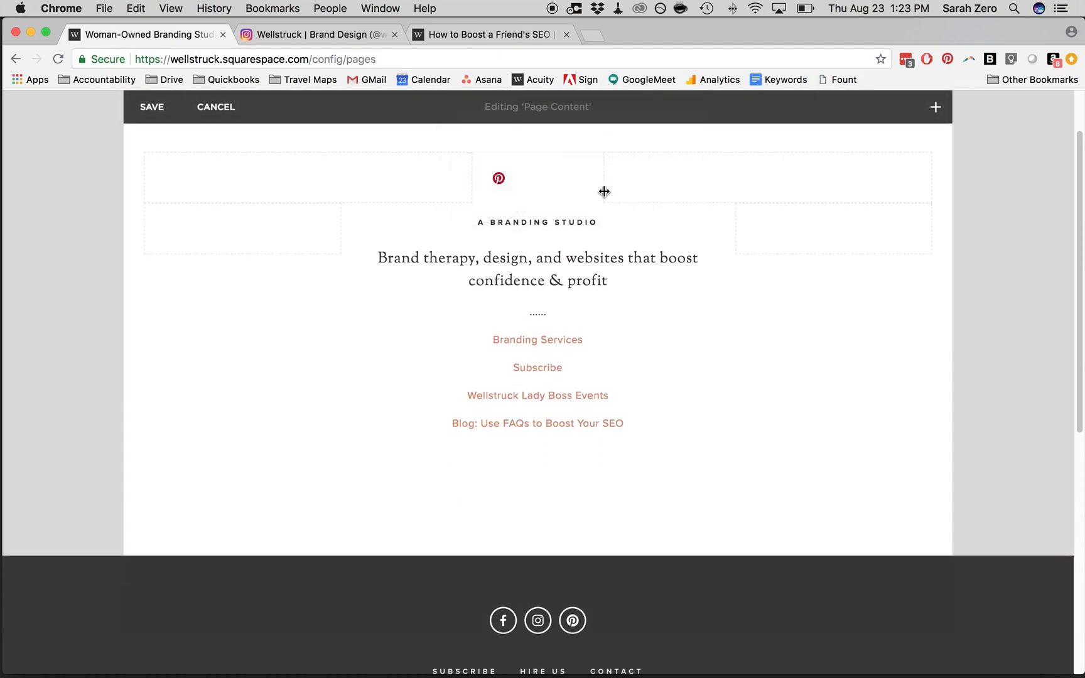
pyautogui.moveTo(453, 168)
pyautogui.click(374, 170)
pyautogui.click(492, 220)
pyautogui.click(575, 171)
pyautogui.click(667, 231)
pyautogui.click(164, 142)
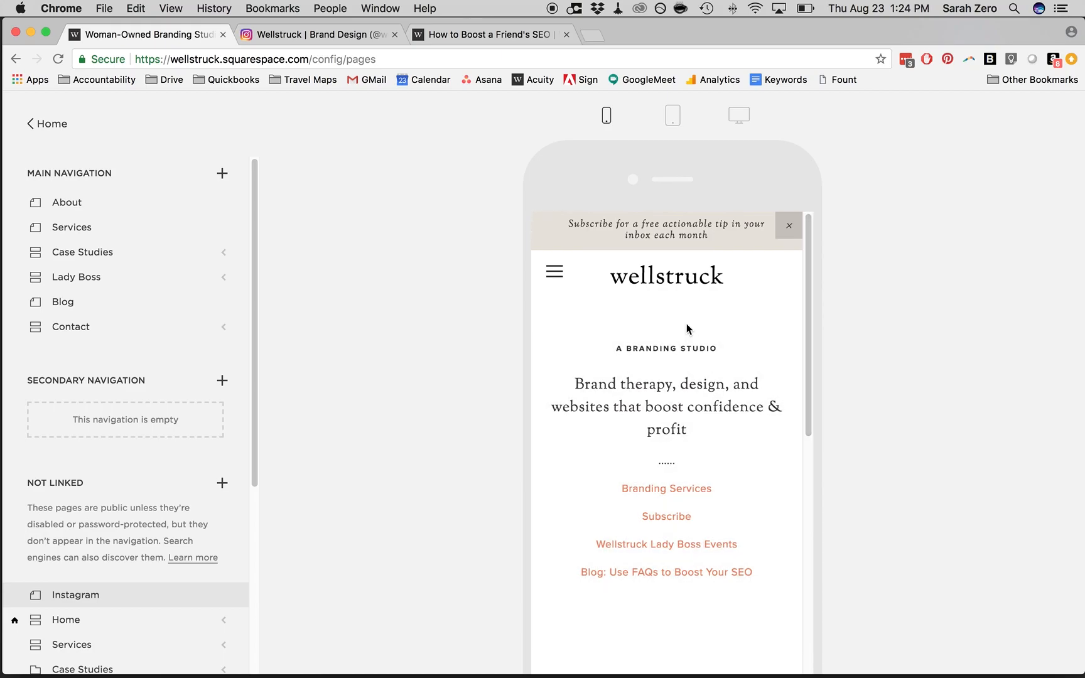
# Italicise the ampersand and the rest of the tagline "Brand therapy, design, and websites that boost confidence & profit", and save the page
pyautogui.click(688, 327)
pyautogui.click(553, 304)
pyautogui.doubleClick(555, 304)
pyautogui.click(326, 220)
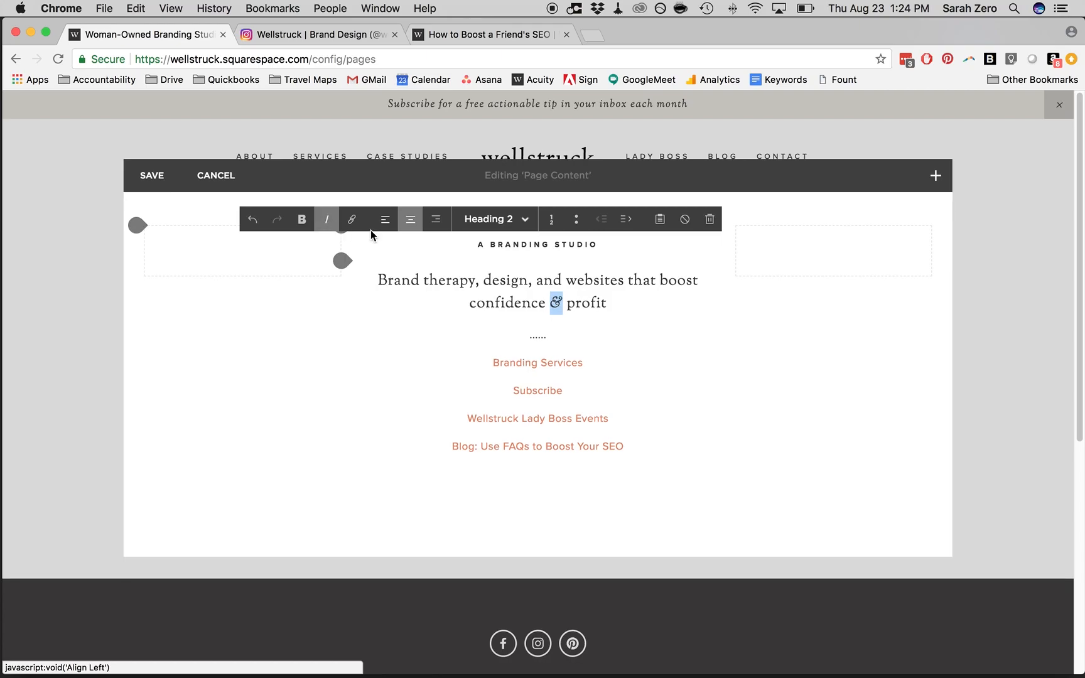
pyautogui.moveTo(619, 303); pyautogui.dragTo(375, 278)
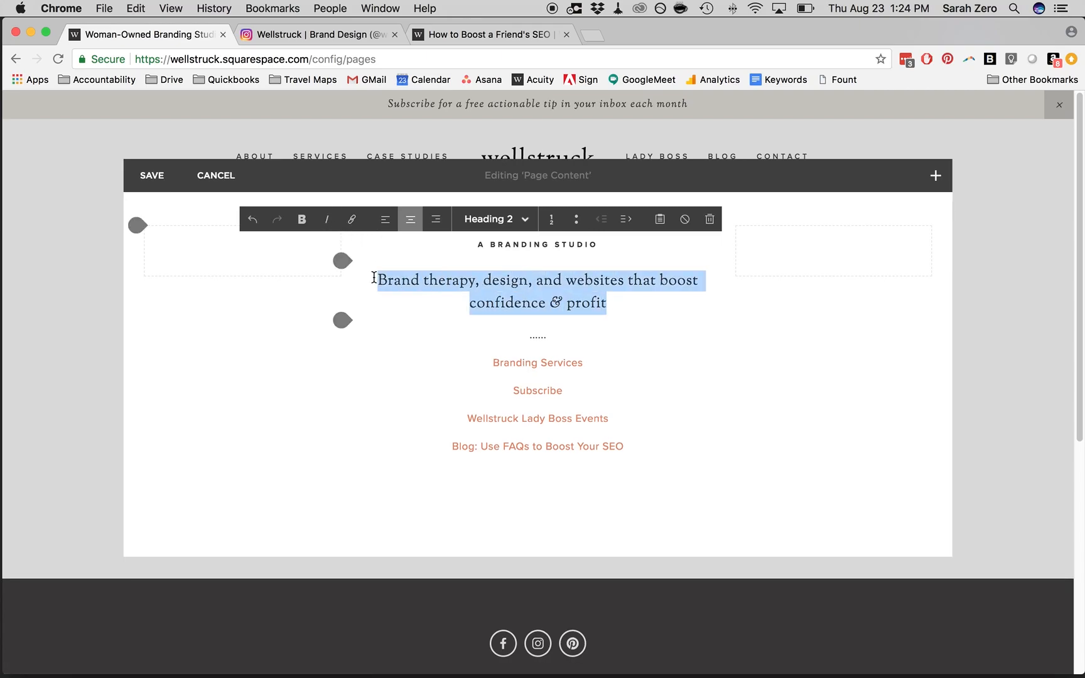
pyautogui.click(327, 219)
pyautogui.click(153, 173)
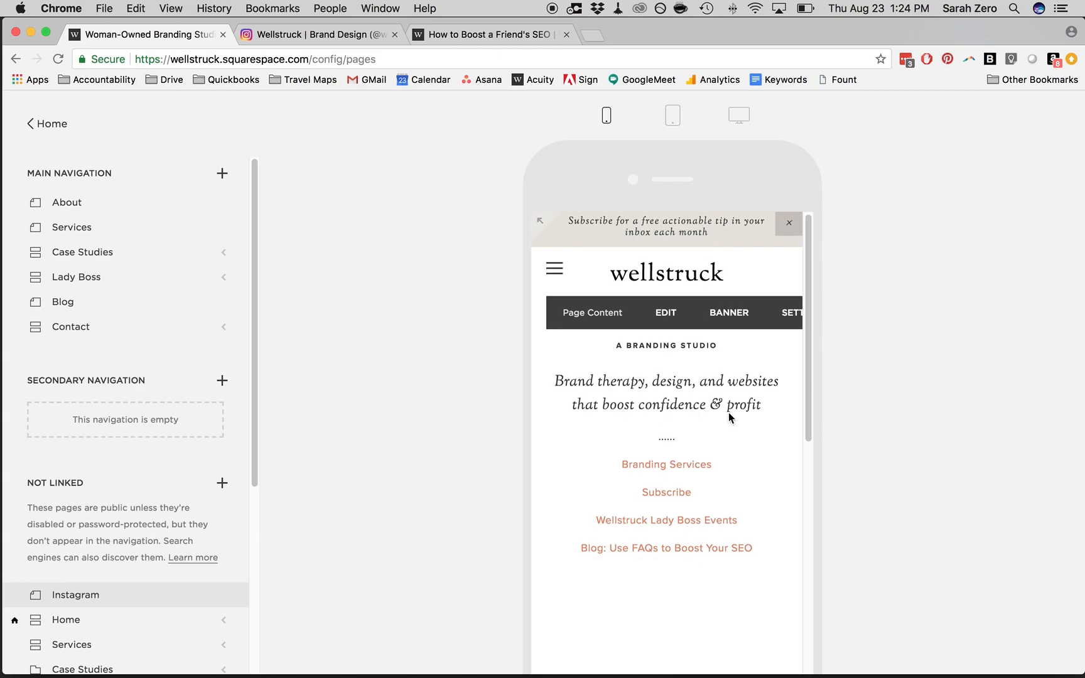
# Clear the password in the Instagram page's settings, copy the URL slug instagram-1, and save the settings
pyautogui.scroll(-3, 723, 411)
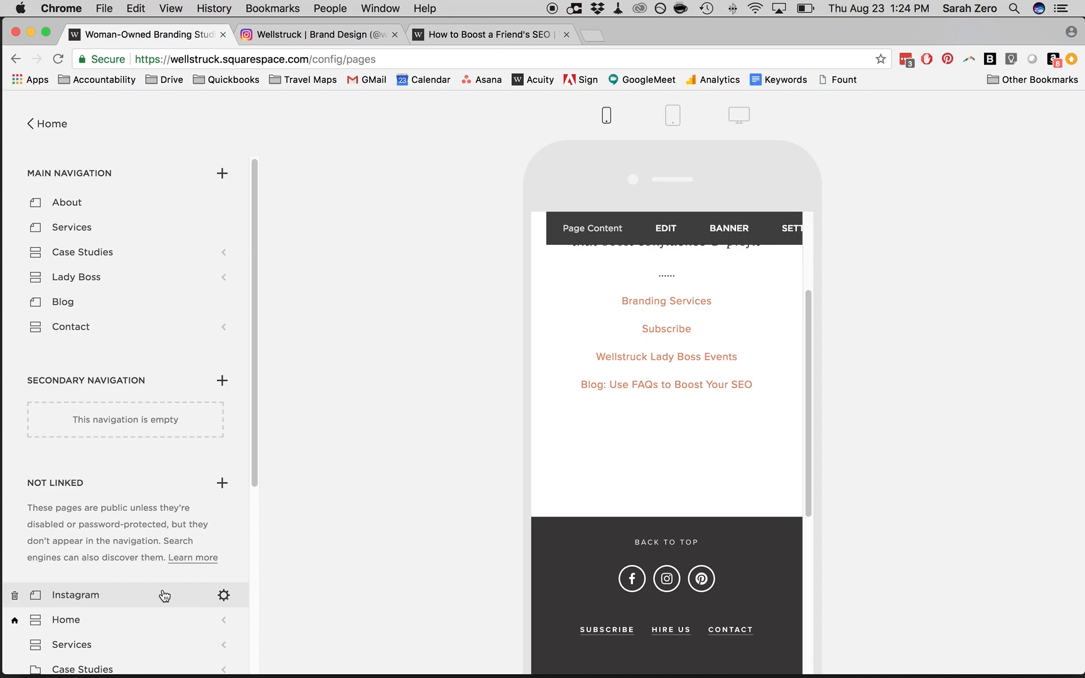
pyautogui.click(223, 596)
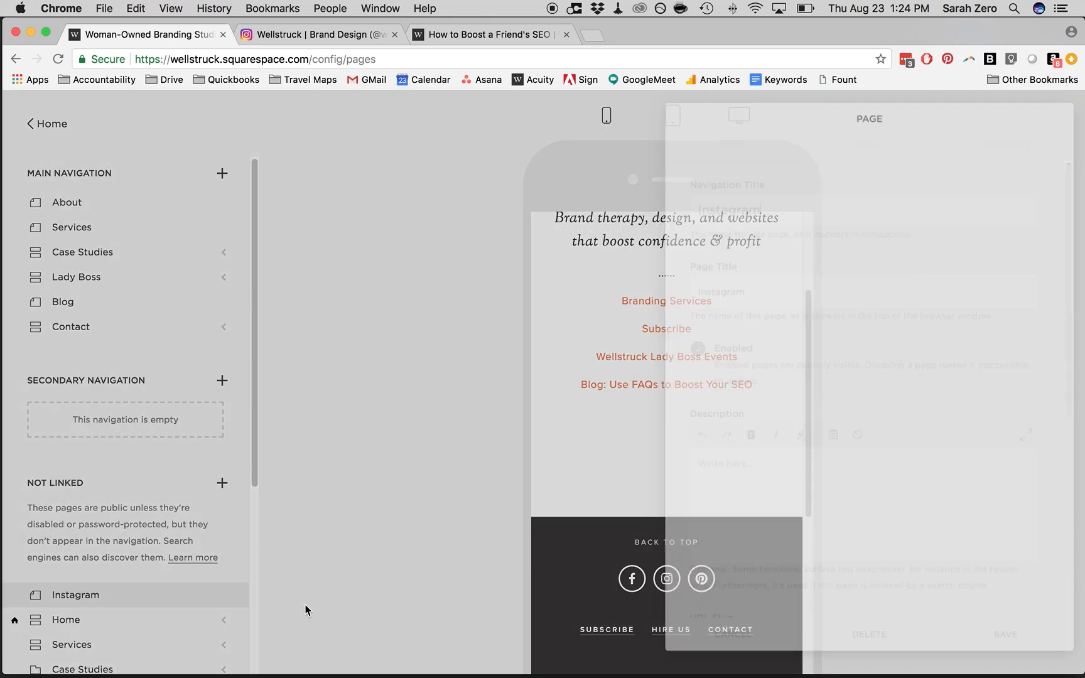
pyautogui.scroll(-3, 807, 333)
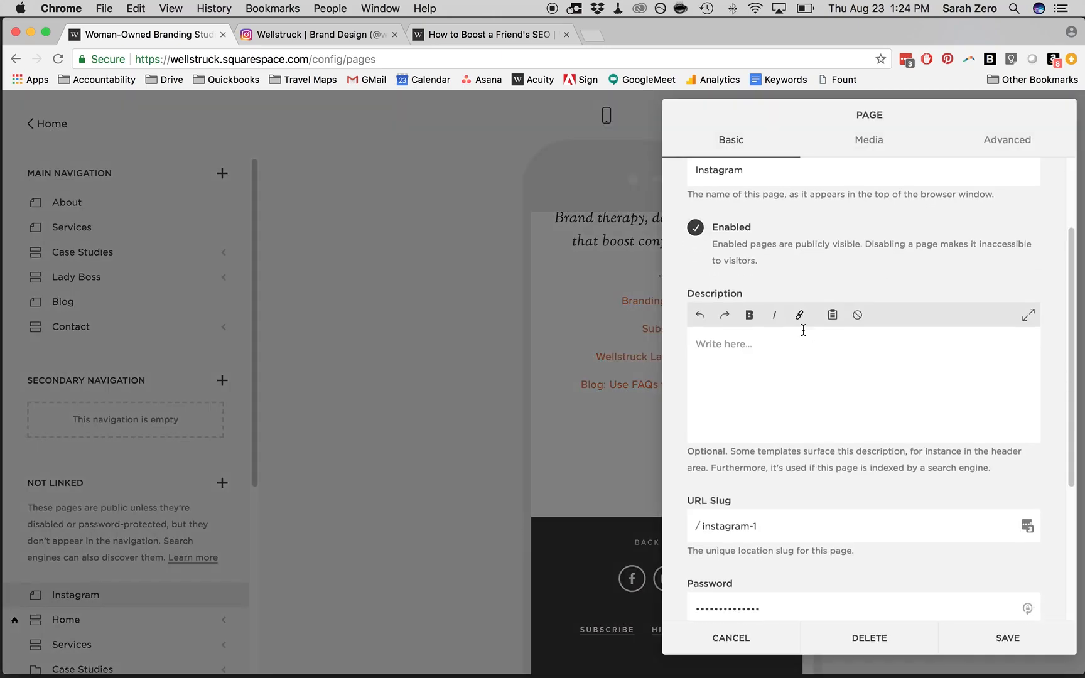
pyautogui.doubleClick(765, 604)
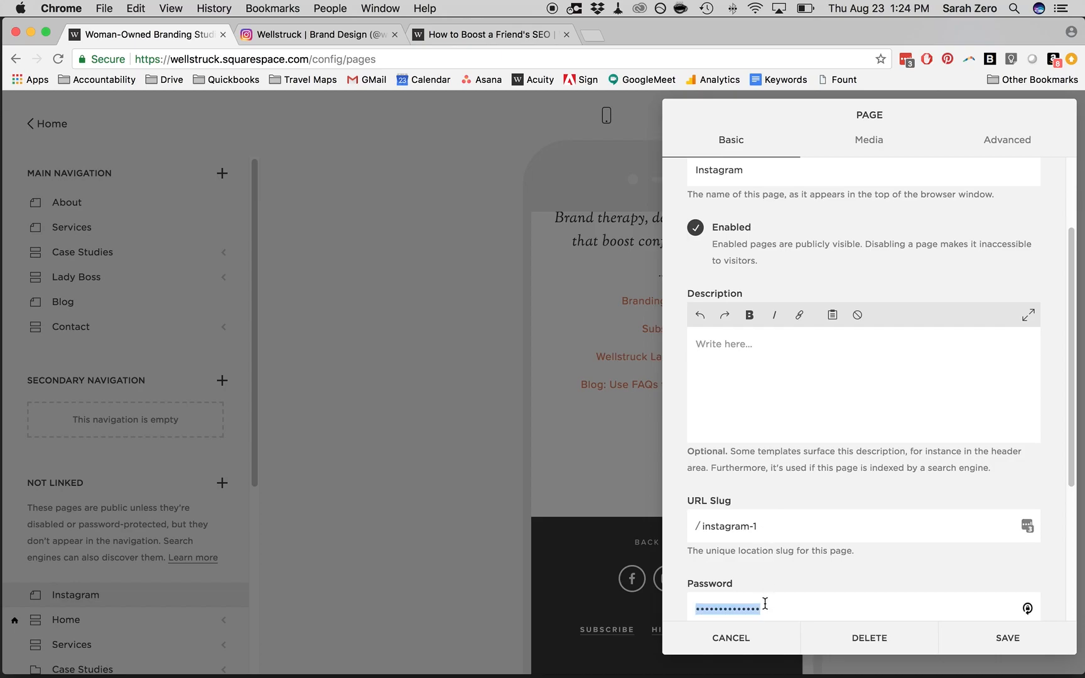
pyautogui.press('BackSpace')
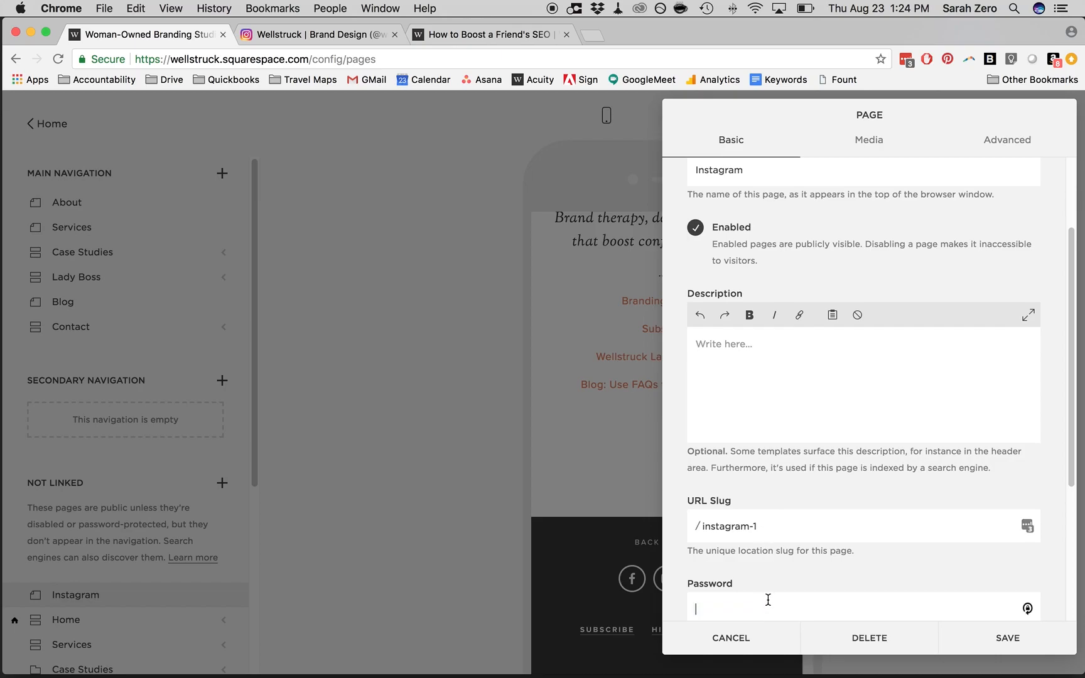
pyautogui.tripleClick(769, 528)
pyautogui.press('super+c')
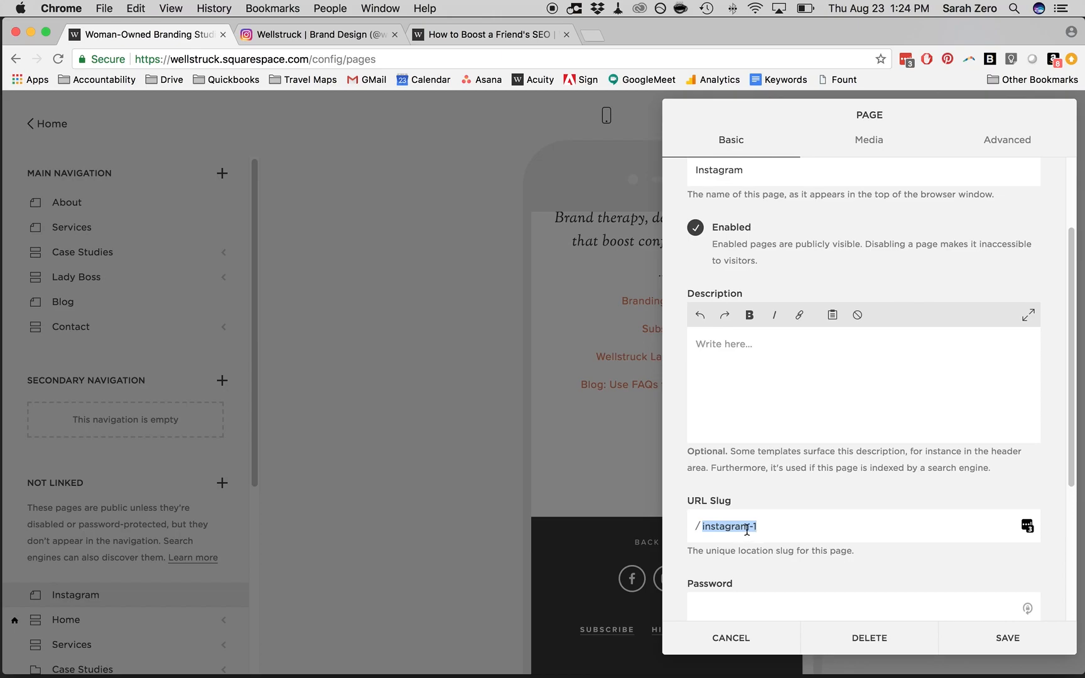
pyautogui.click(1000, 637)
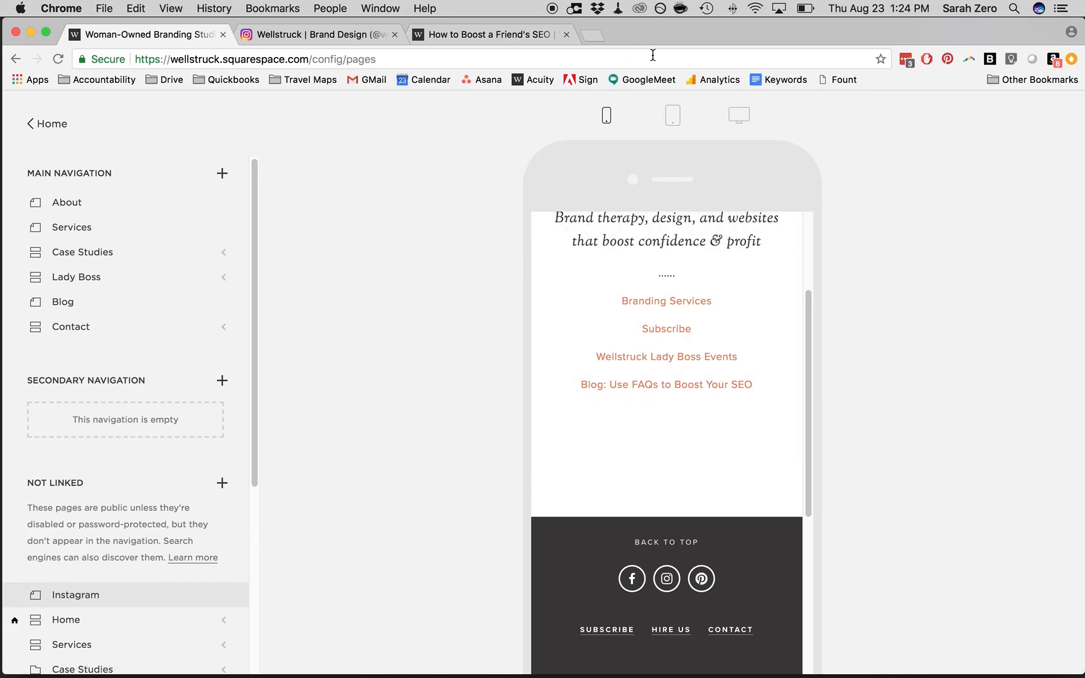
# Load wellstruck.com/instagram-1 in a new browser tab and check its layout by narrowing the window and restoring its full width
pyautogui.click(592, 36)
pyautogui.write('wellstruck')
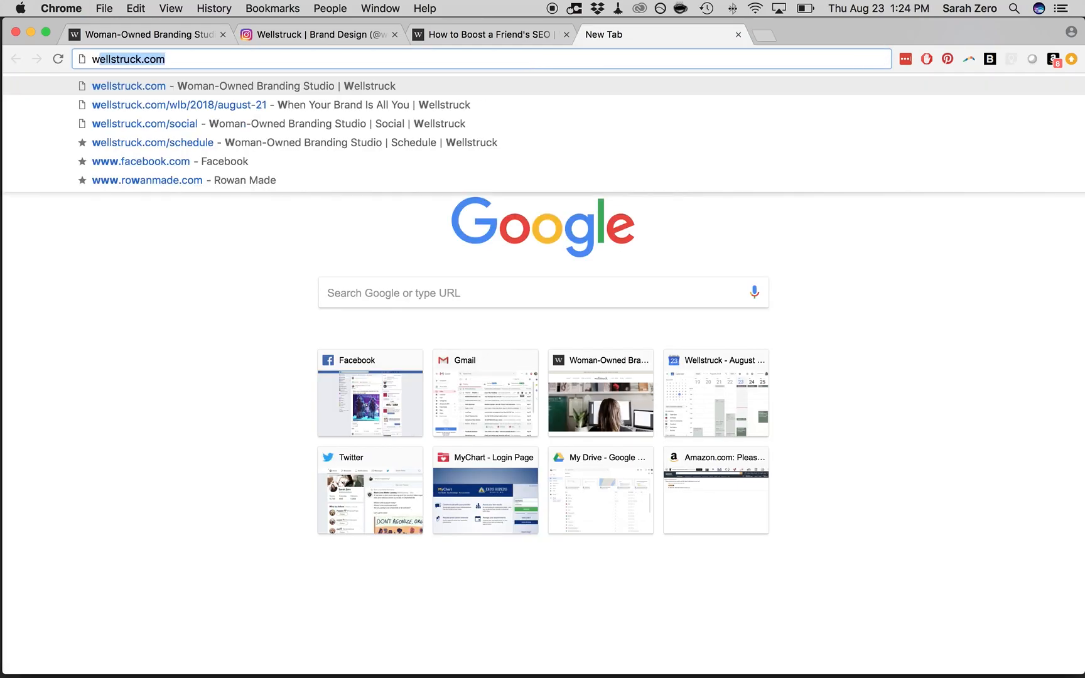
pyautogui.write('.com')
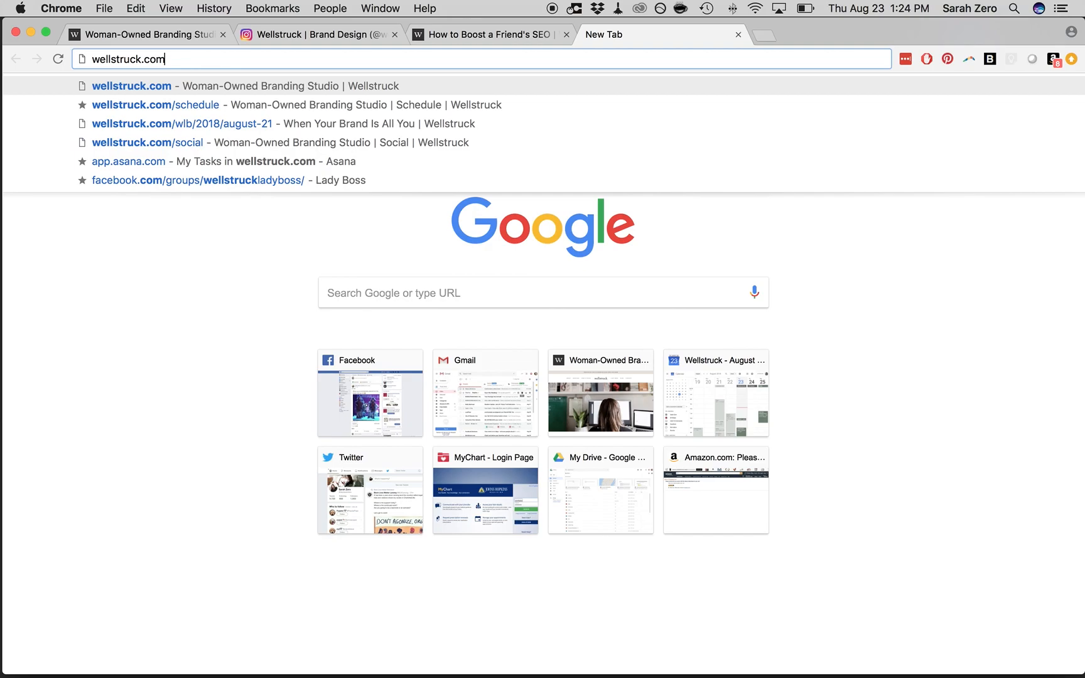
pyautogui.write('/instagram-1')
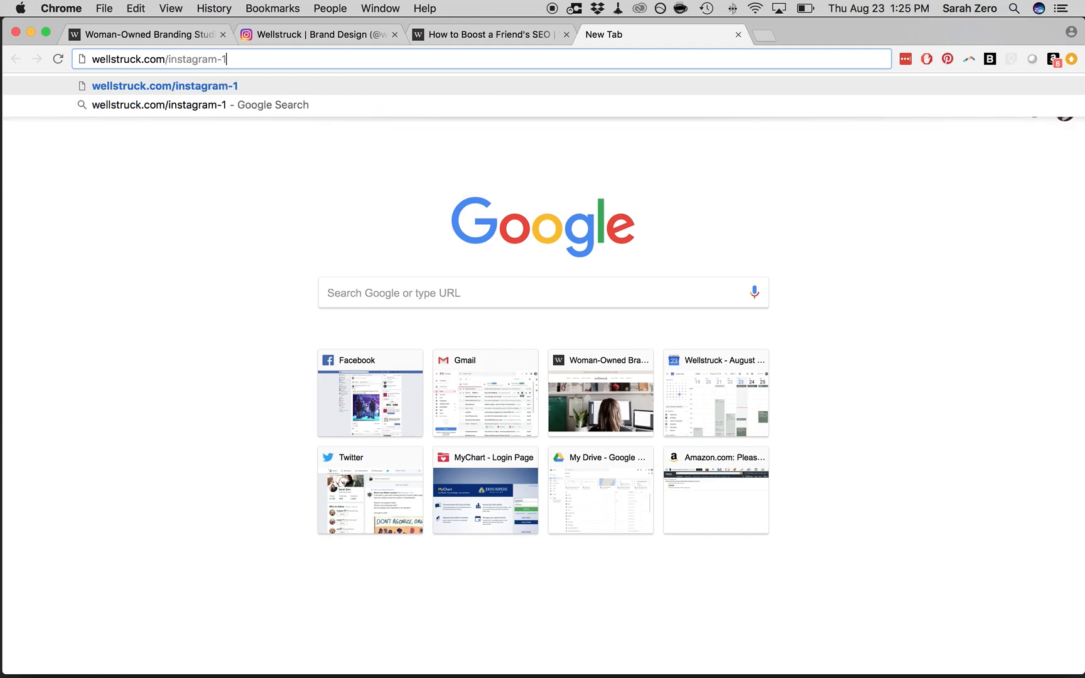
pyautogui.press('Return')
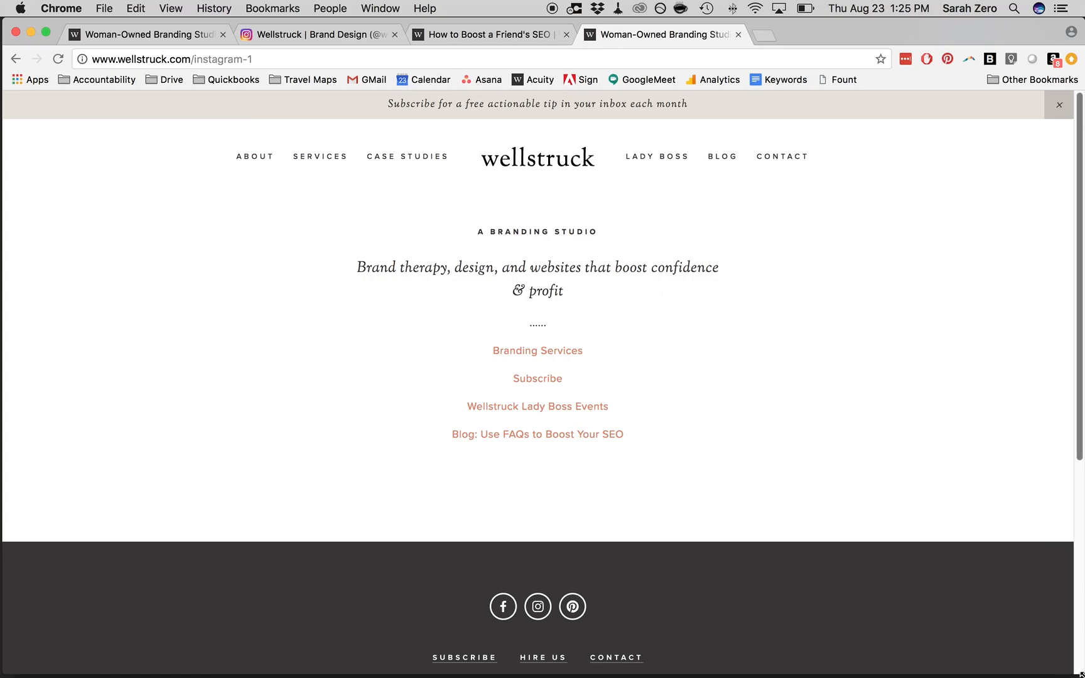
pyautogui.moveTo(1083, 675); pyautogui.dragTo(277, 676)
pyautogui.moveTo(270, 677); pyautogui.dragTo(1083, 674)
pyautogui.click(237, 58)
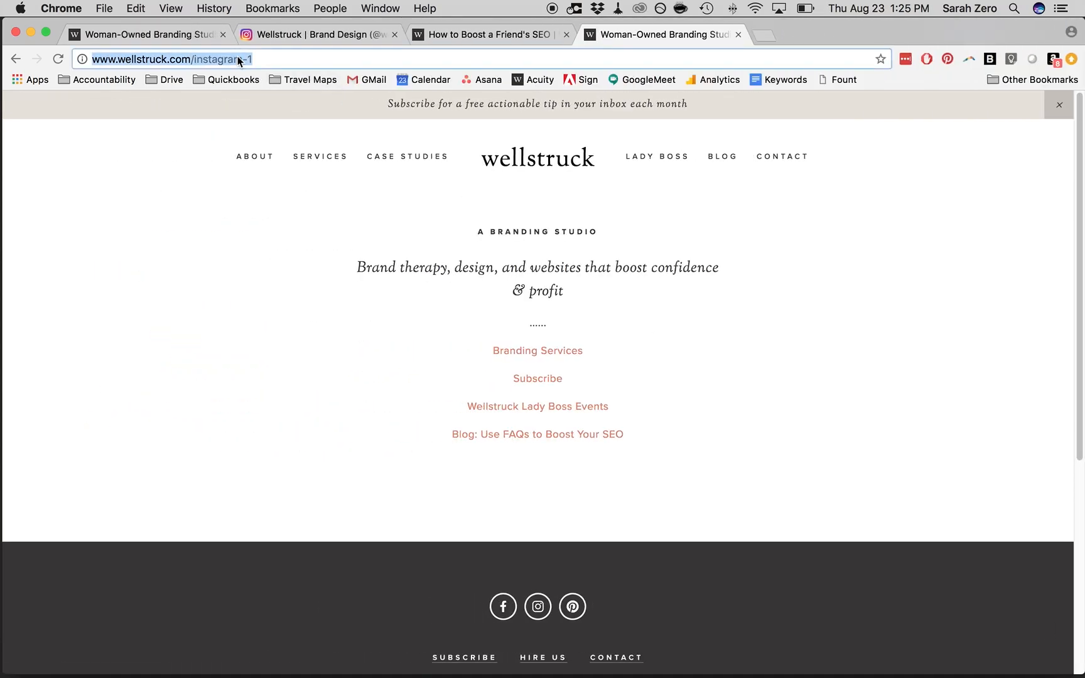
pyautogui.click(286, 33)
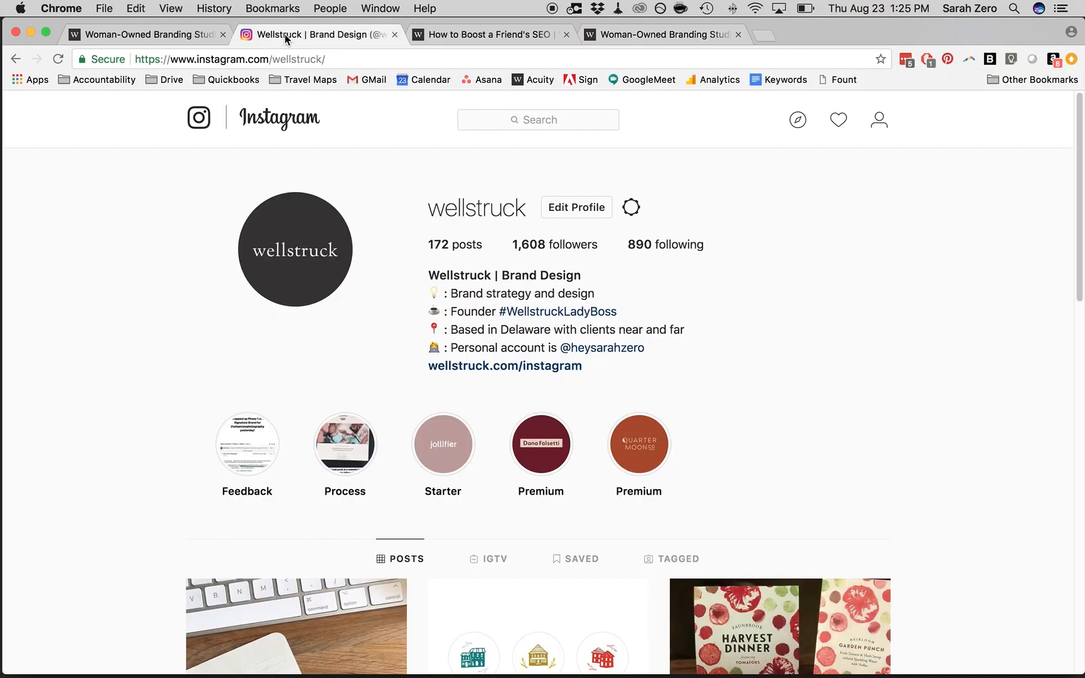
pyautogui.click(573, 211)
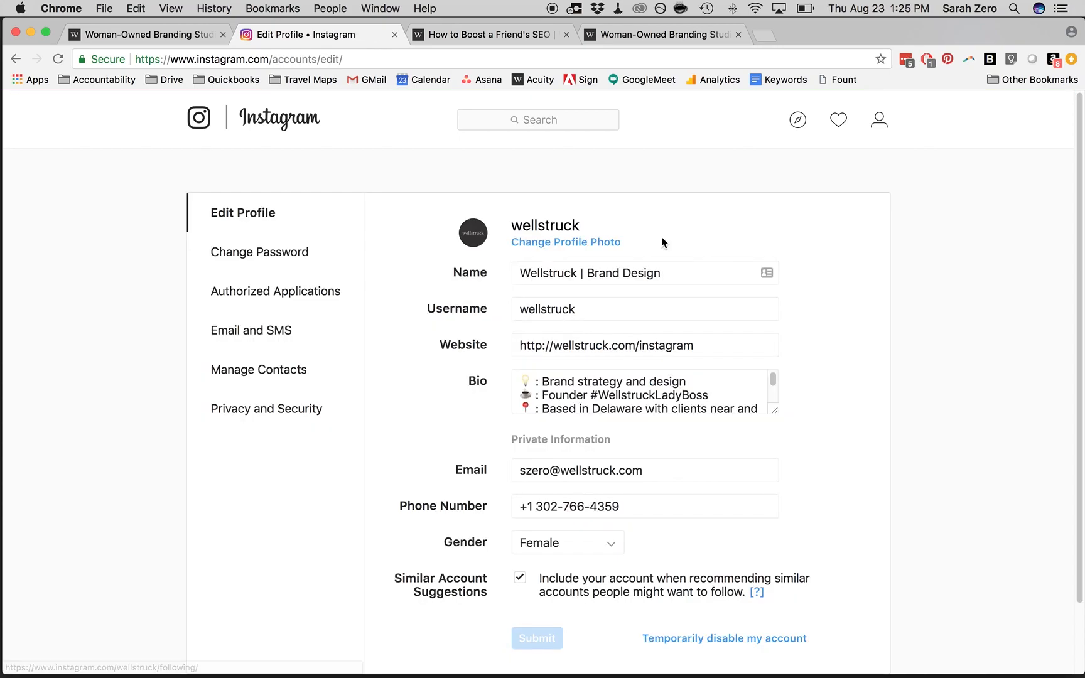
pyautogui.tripleClick(587, 341)
pyautogui.press('super+v')
pyautogui.press('BackSpace')
pyautogui.press('BackSpace')
pyautogui.click(538, 637)
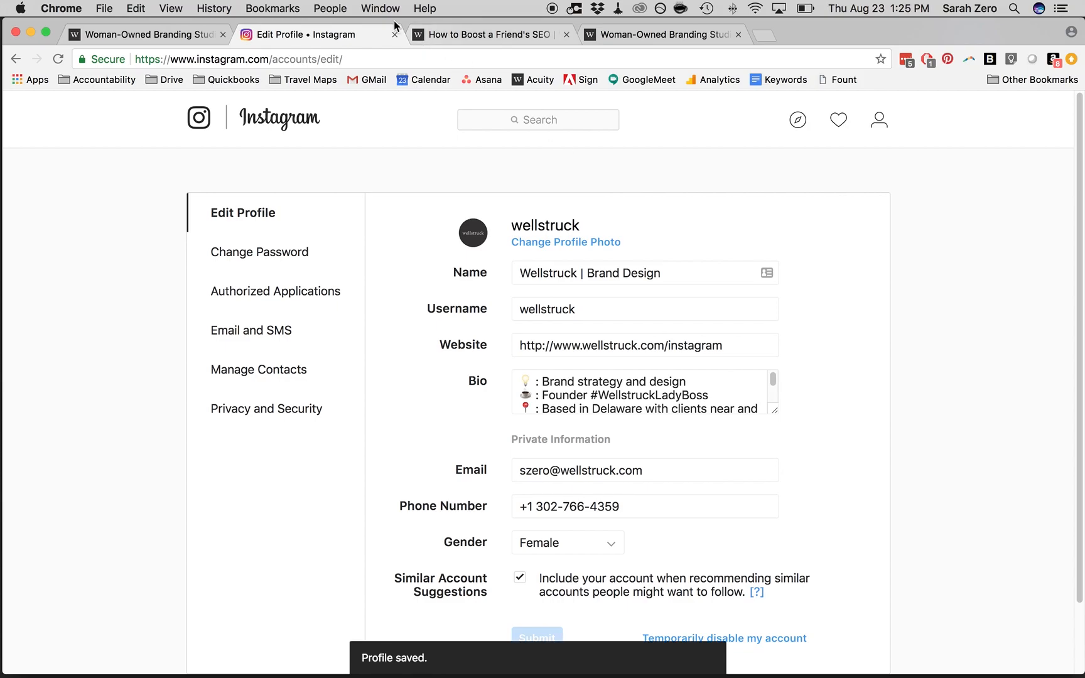
pyautogui.click(261, 122)
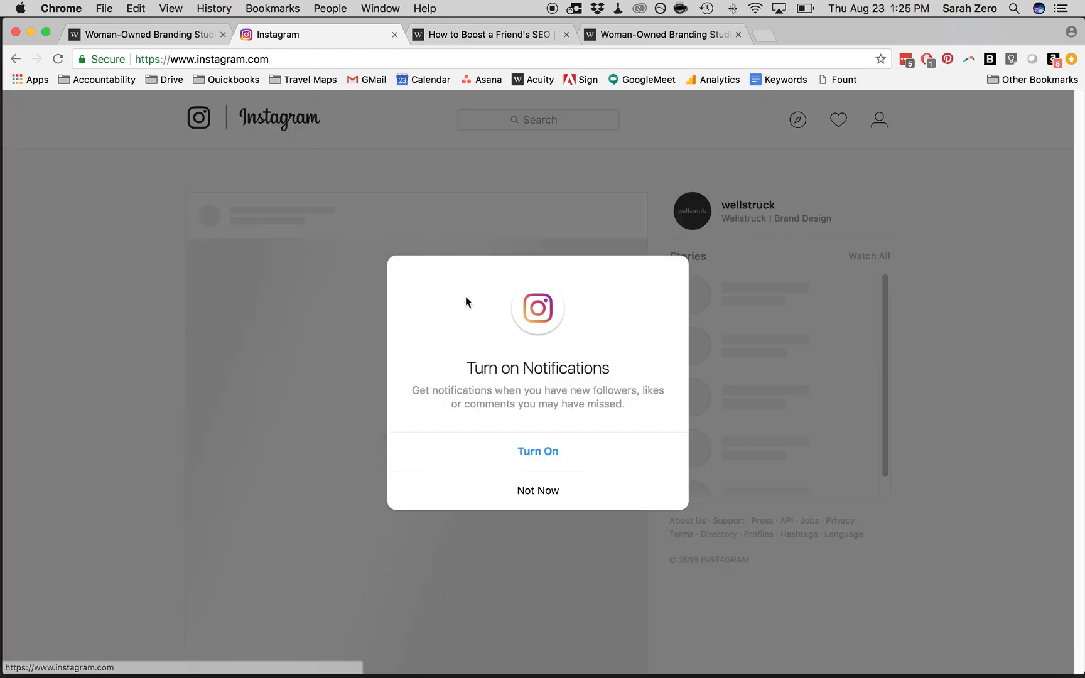
pyautogui.click(527, 493)
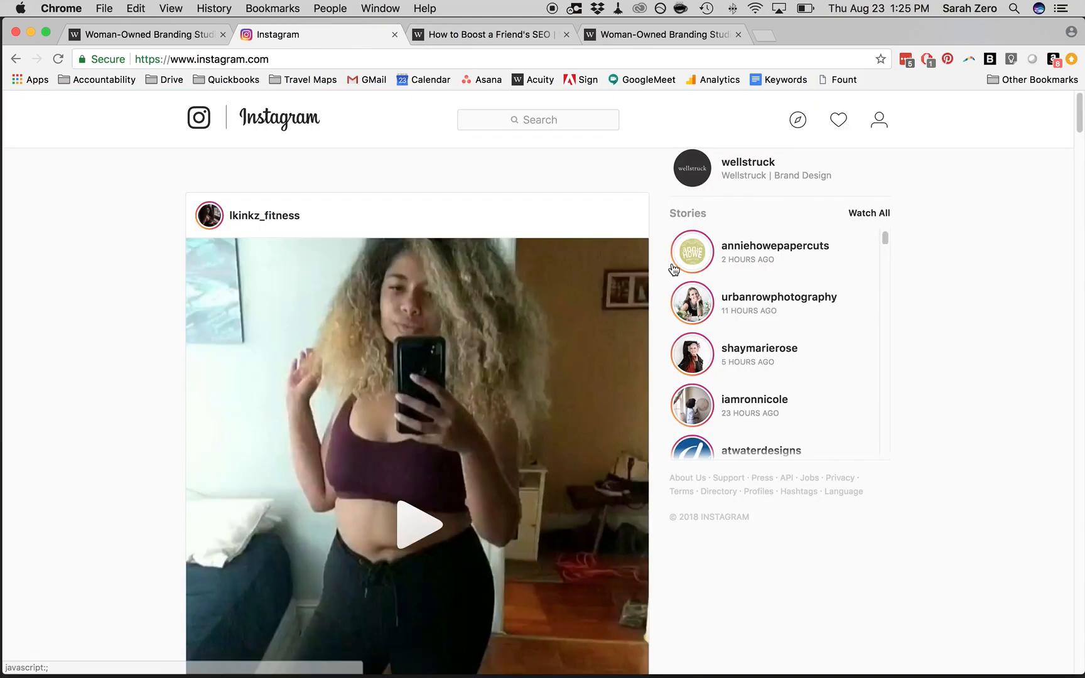
pyautogui.click(748, 164)
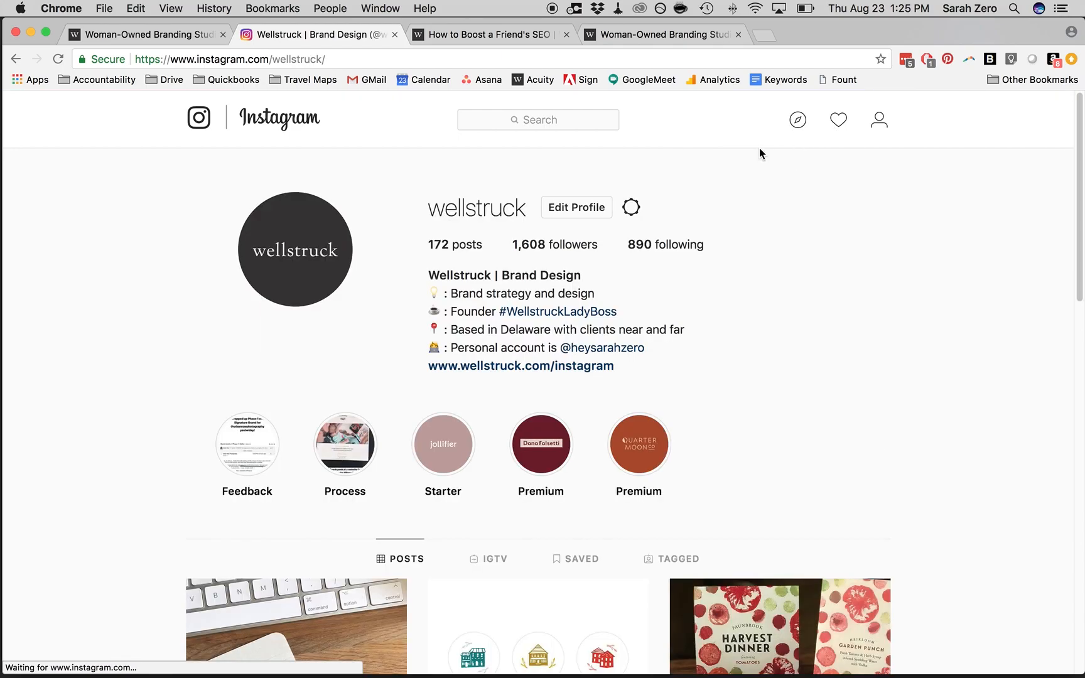
pyautogui.click(526, 368)
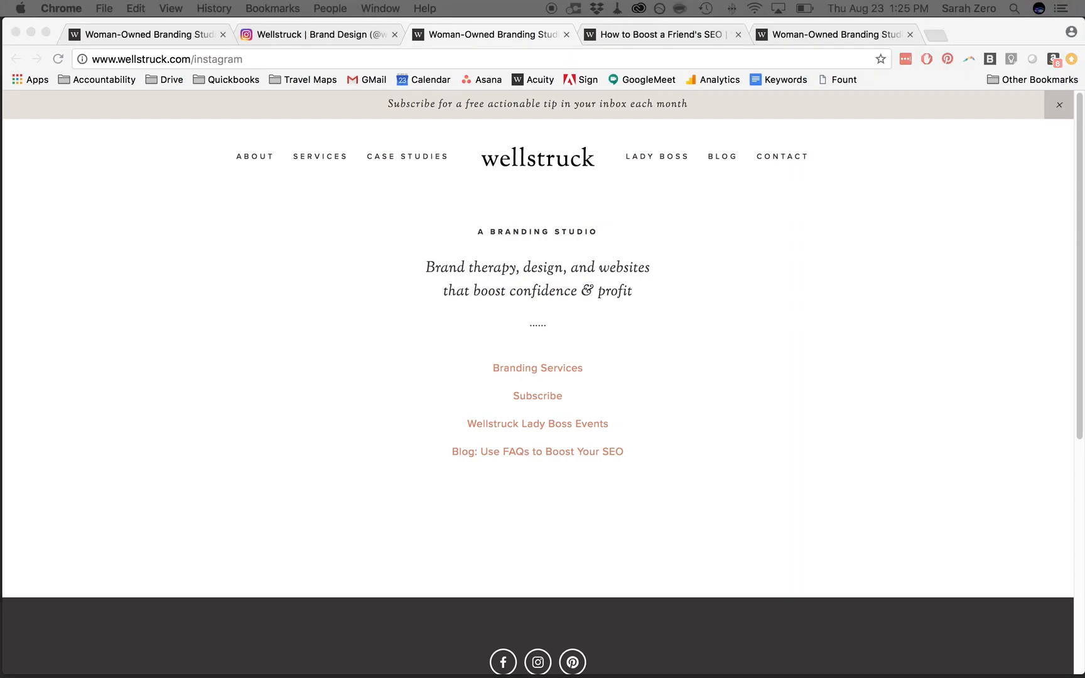
pyautogui.click(368, 249)
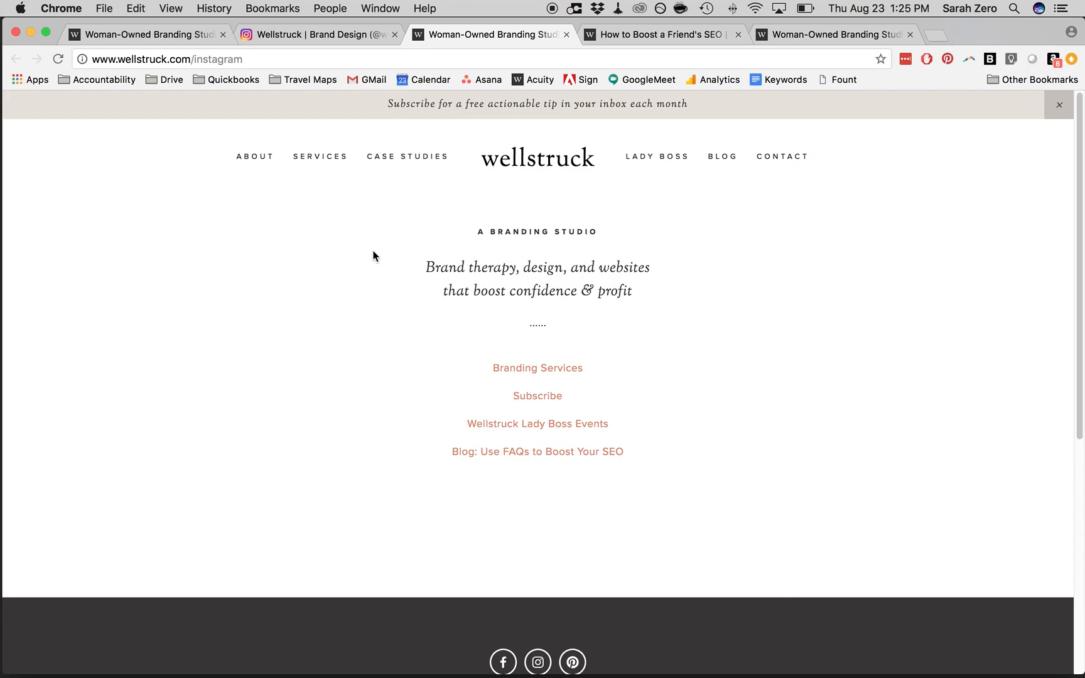